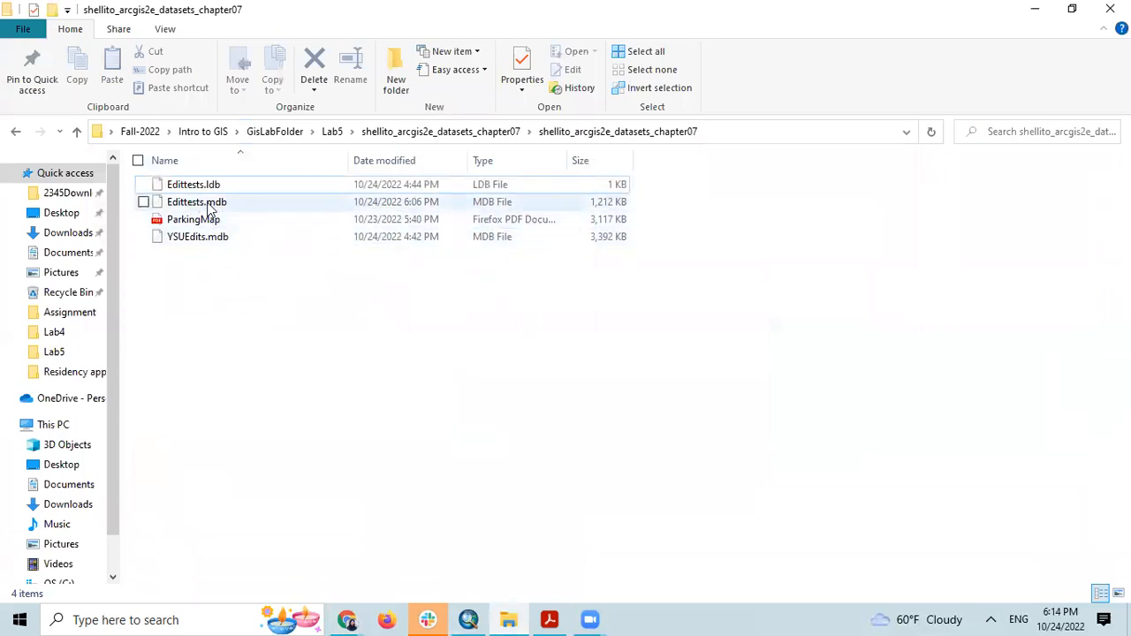
Step: Review the files in the chapter 7 datasets folder and examine the outlined campus areas in the ParkingMap PDF
click(75, 133)
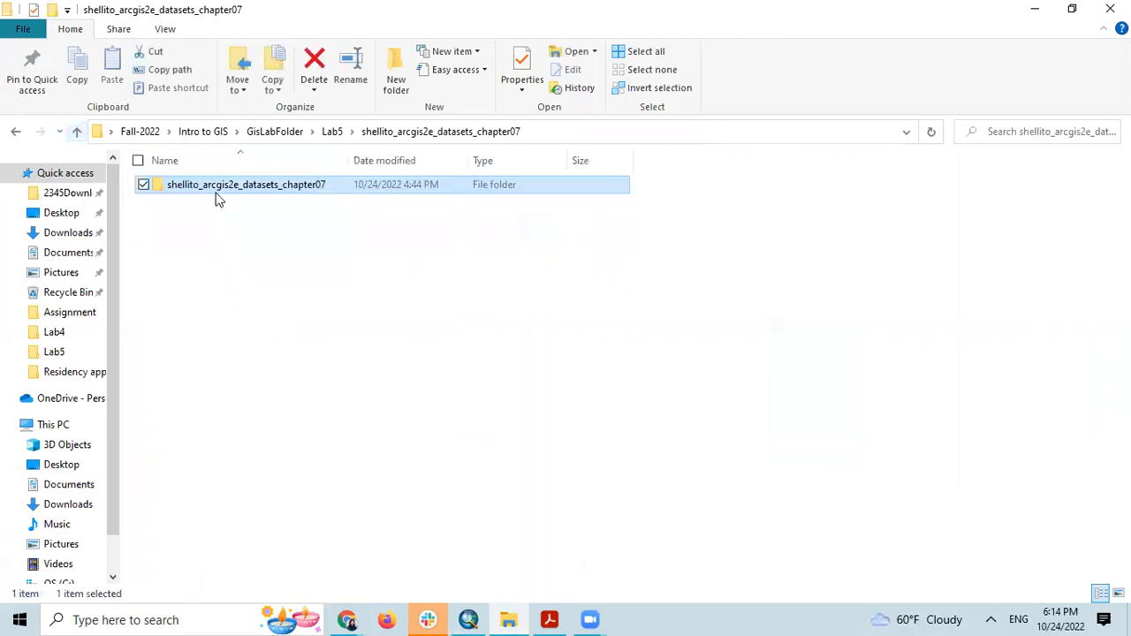
double_click(221, 187)
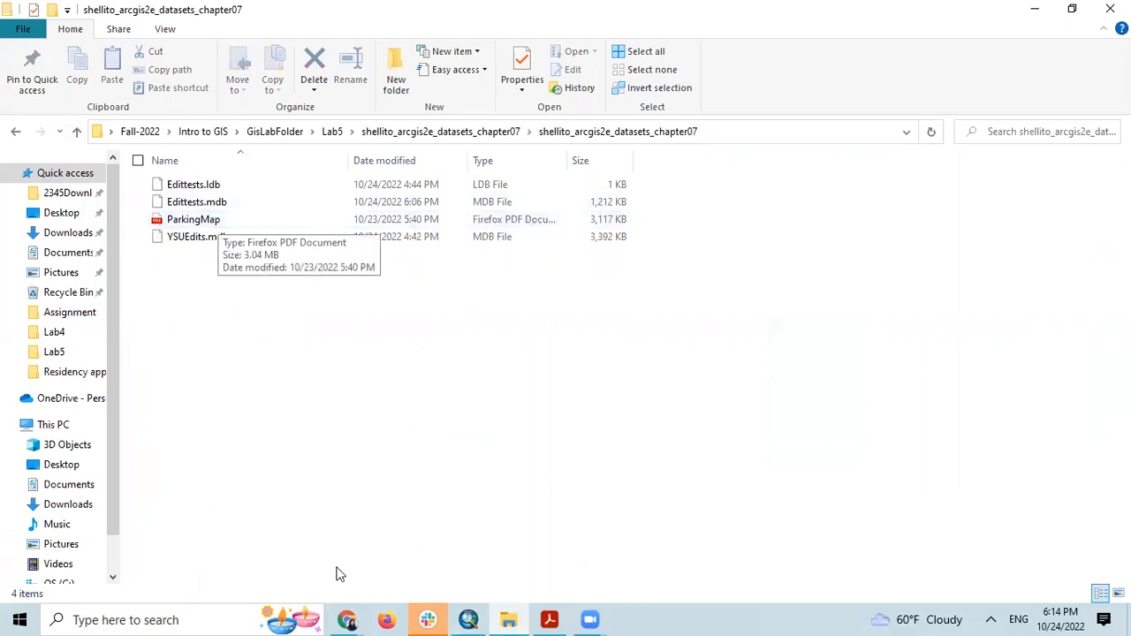
click(549, 620)
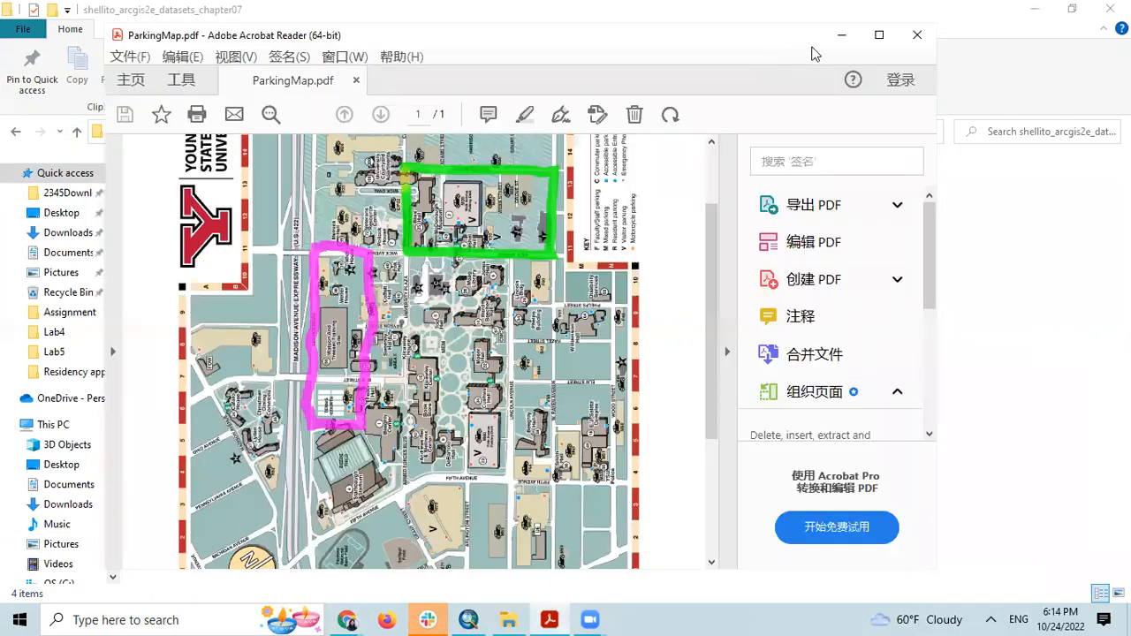
click(888, 39)
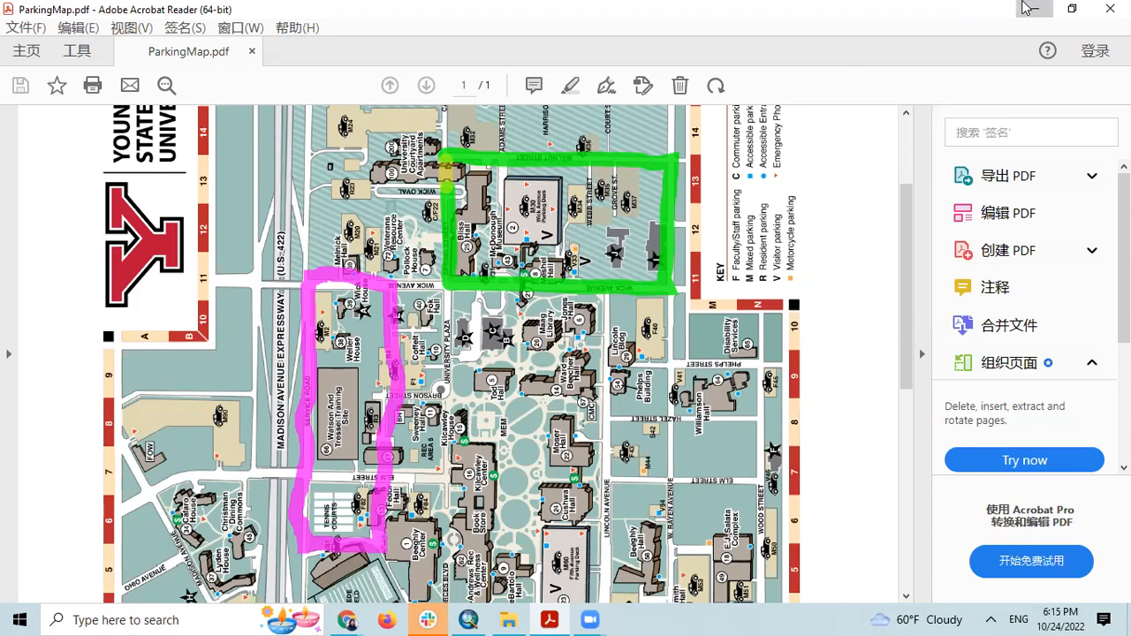
click(1035, 9)
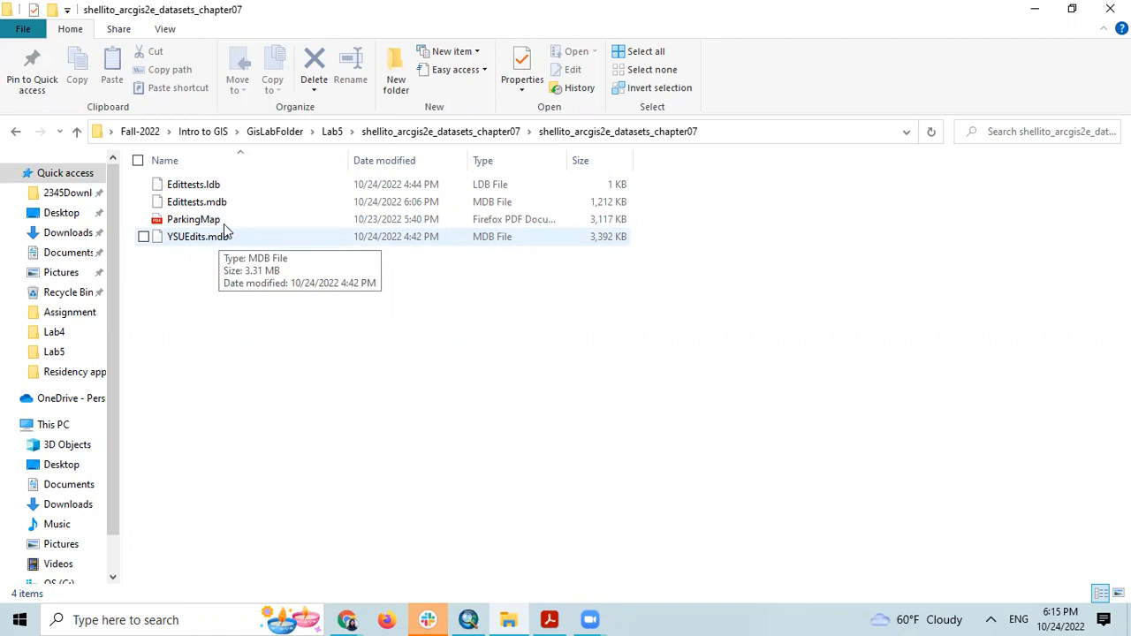
click(549, 620)
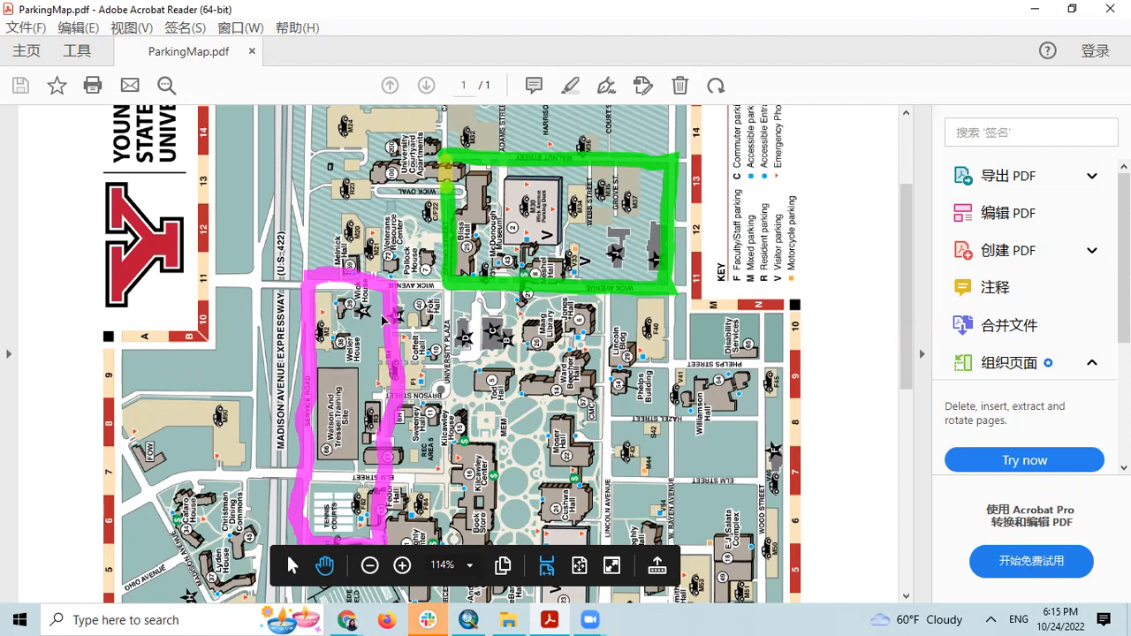
click(1035, 8)
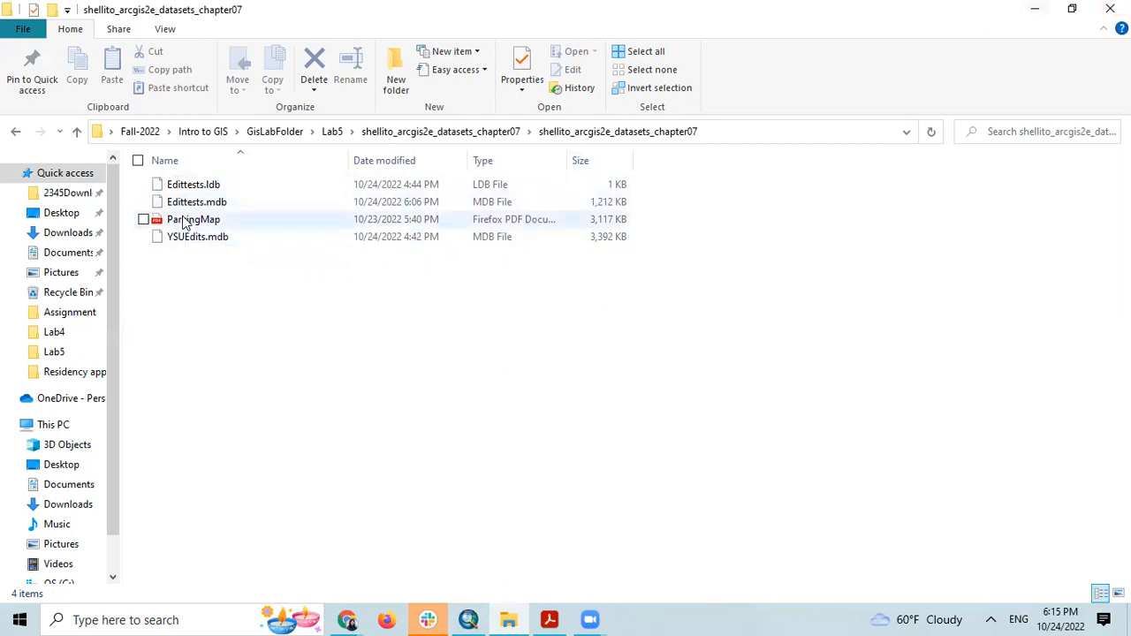
Step: Switch to ArcMap, view the Edittests and YSUEdits geodatabases in a widened Catalog window, and move that window aside from the map
click(1035, 9)
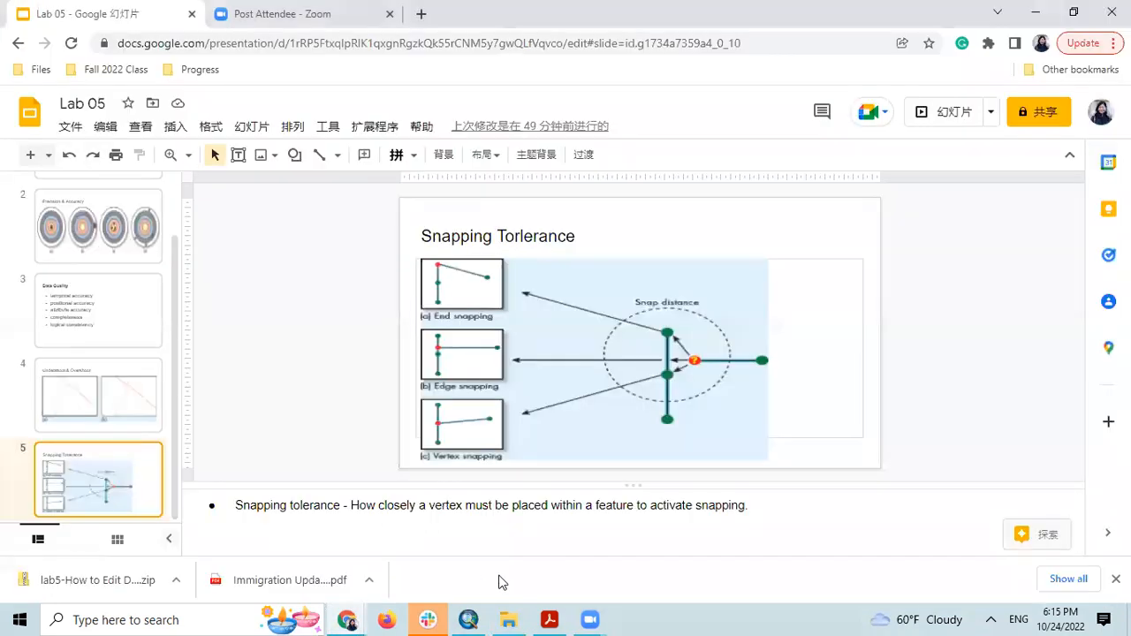
click(468, 619)
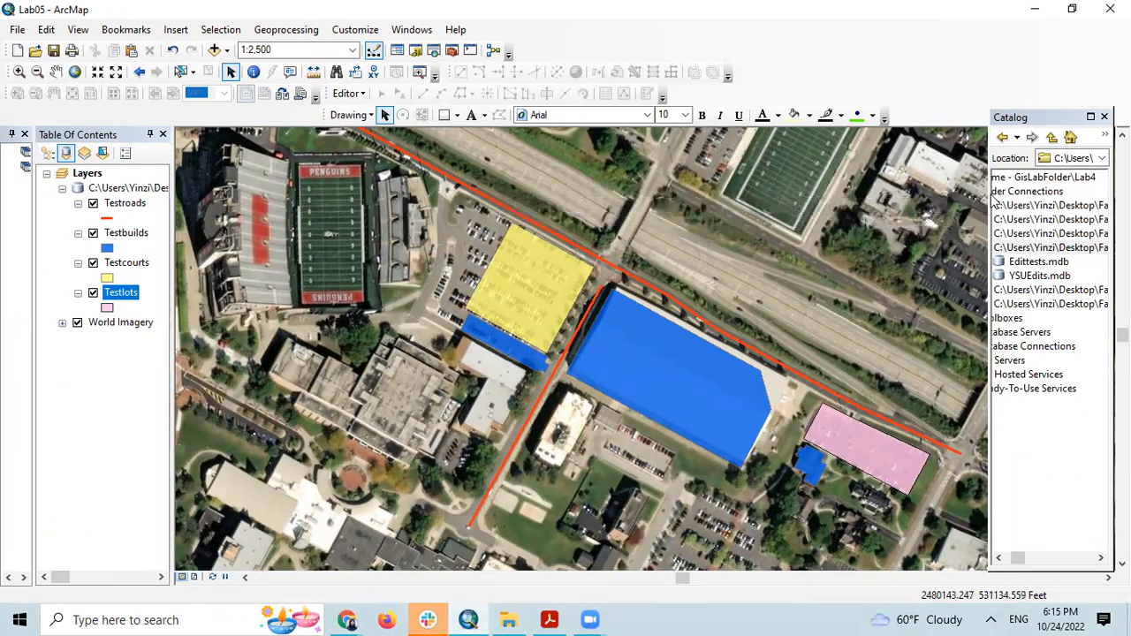
drag(987, 197, 755, 196)
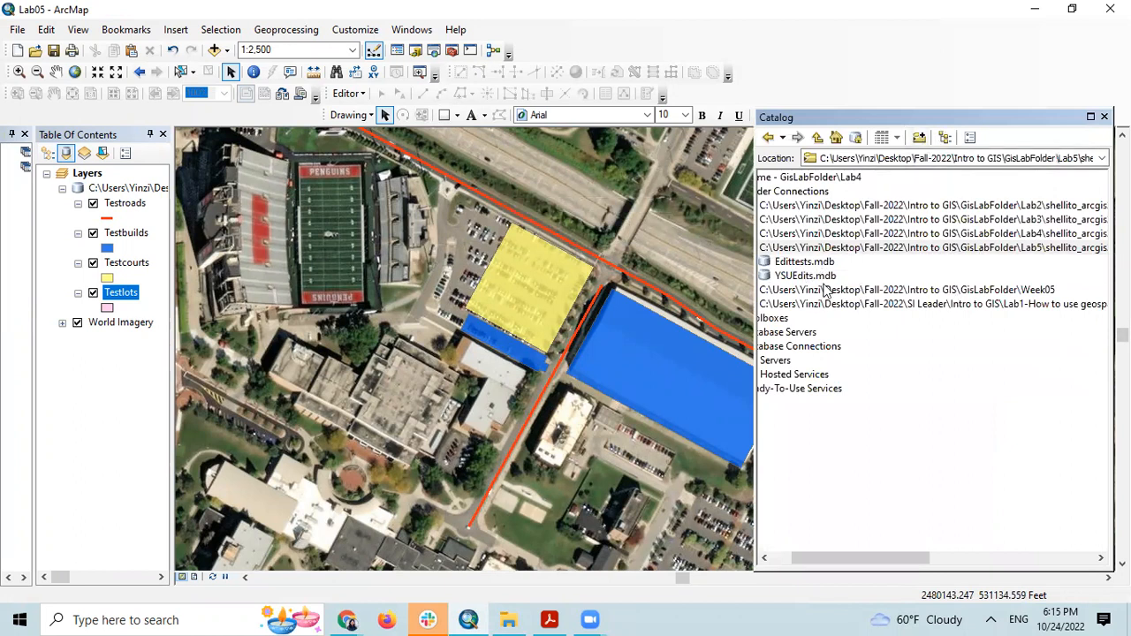
drag(879, 117, 950, 123)
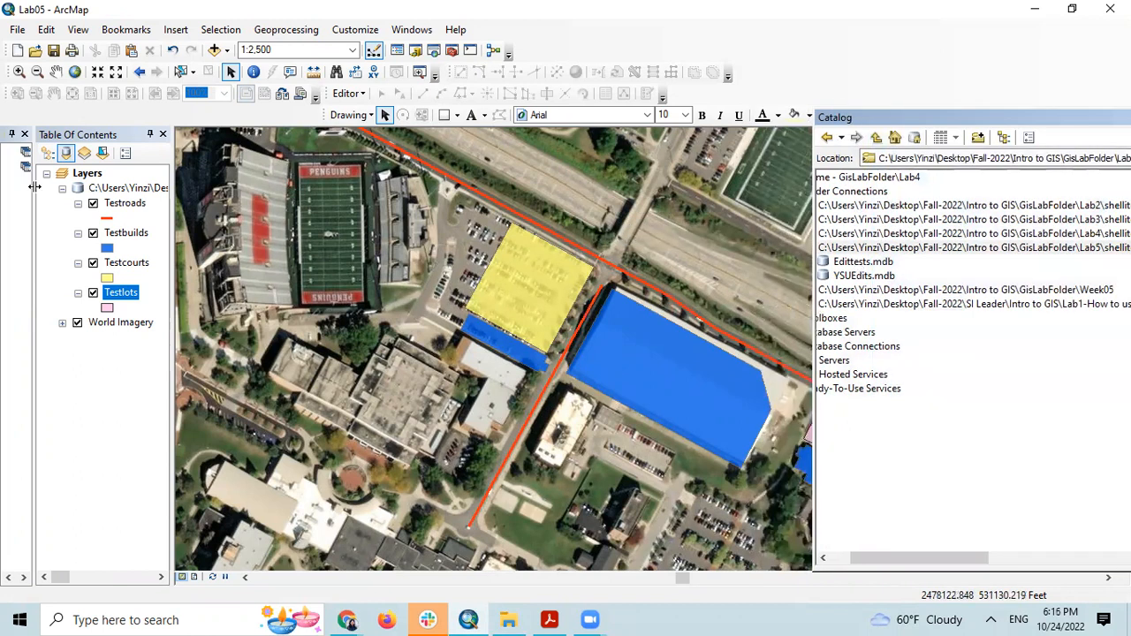
drag(871, 118, 1024, 111)
Step: Hide the World Imagery layer and compare the digitized test features with the ParkingMap PDF
click(77, 324)
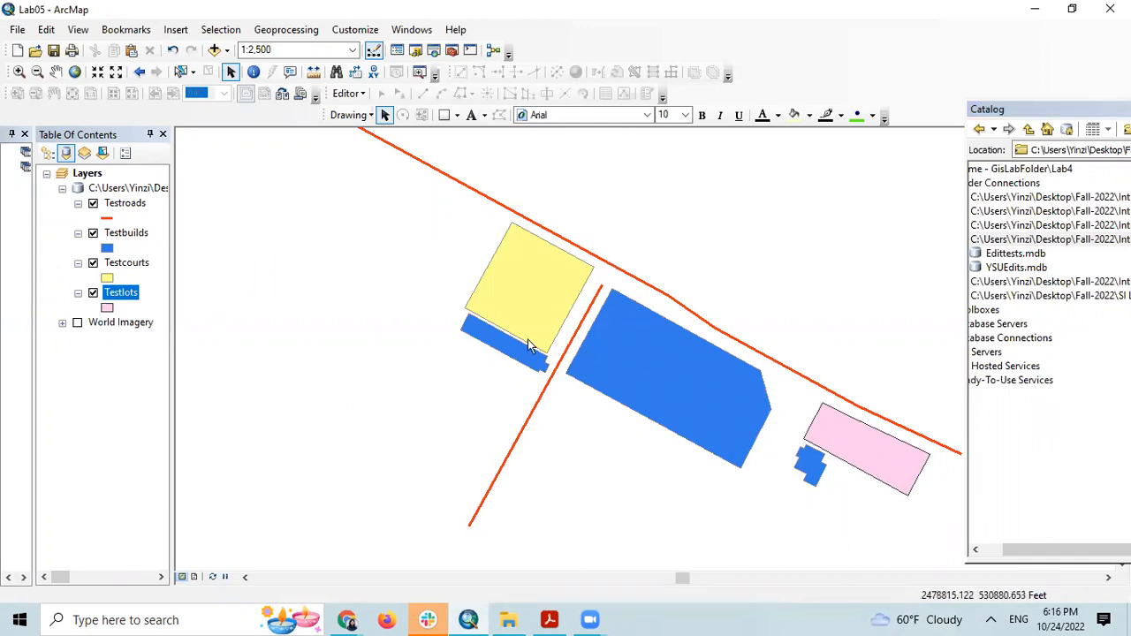
click(549, 620)
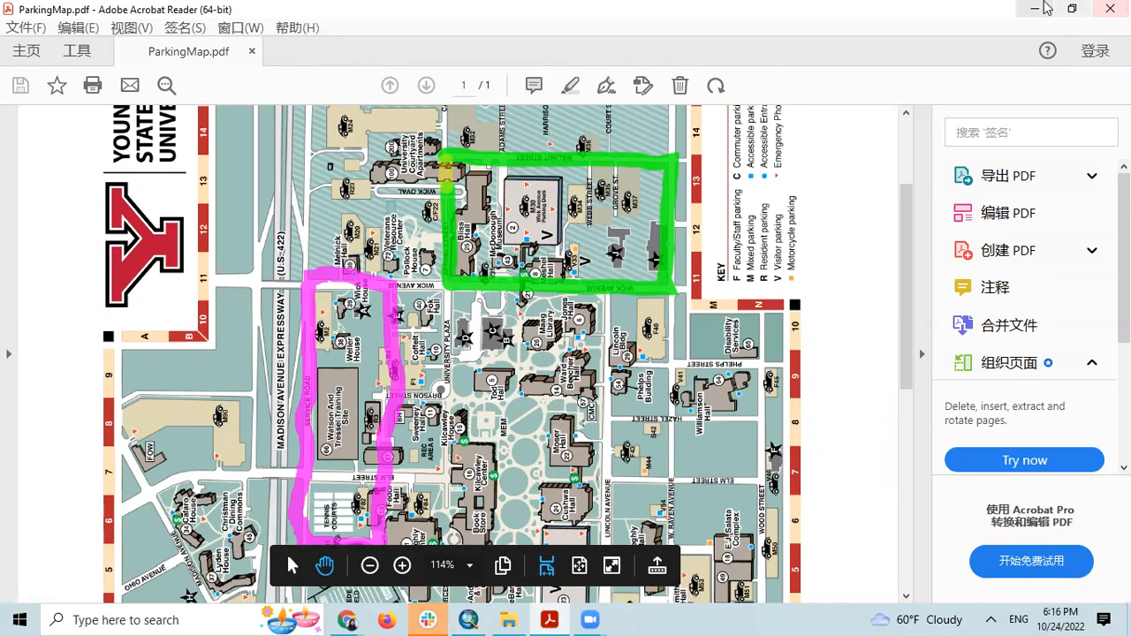
click(1035, 9)
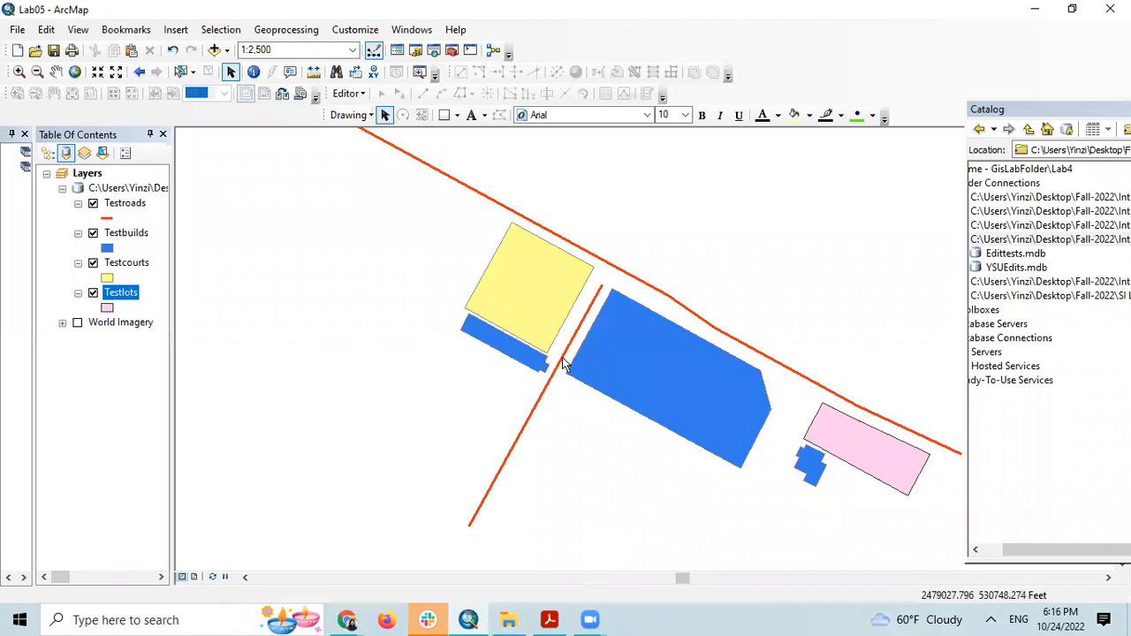
Step: Review the available basemaps, including Imagery, and leave the selection without adding one
click(227, 50)
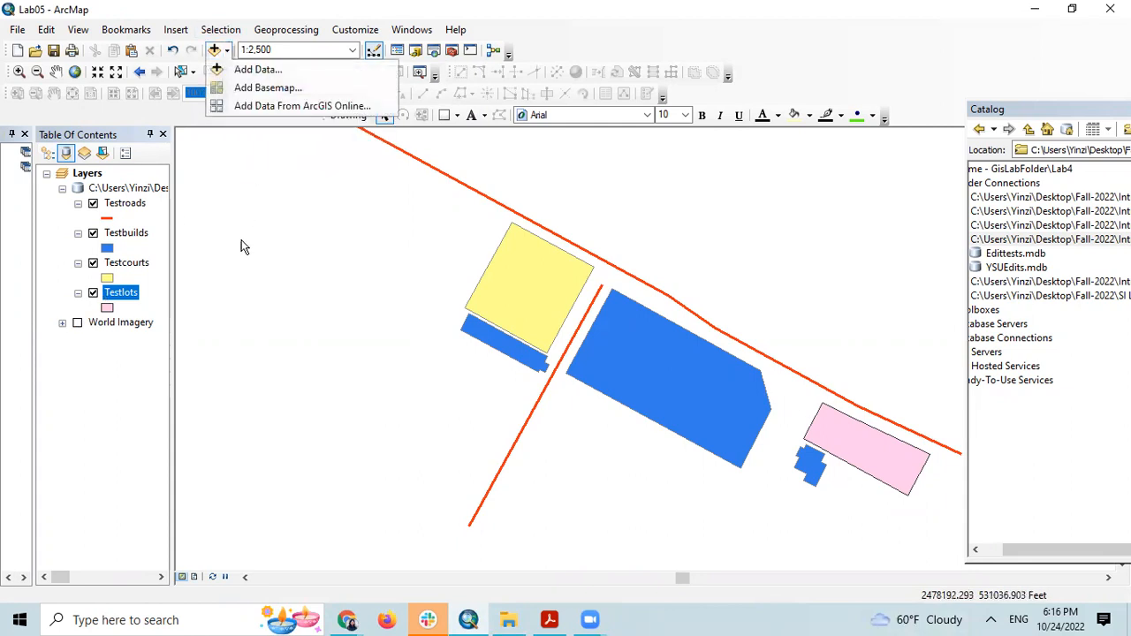
click(265, 91)
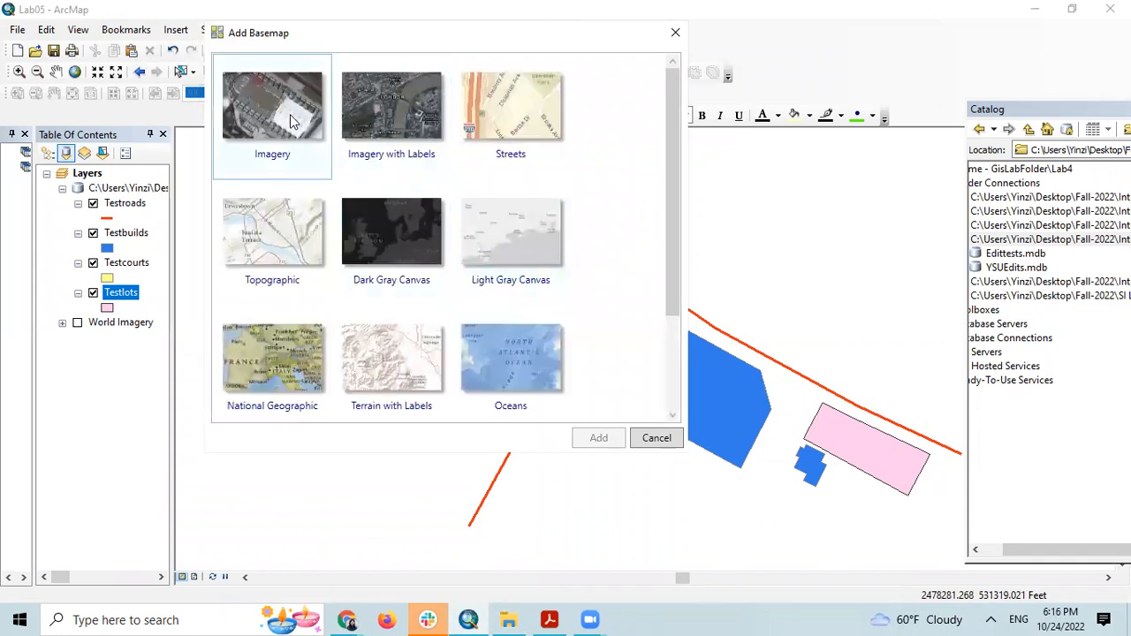
click(655, 439)
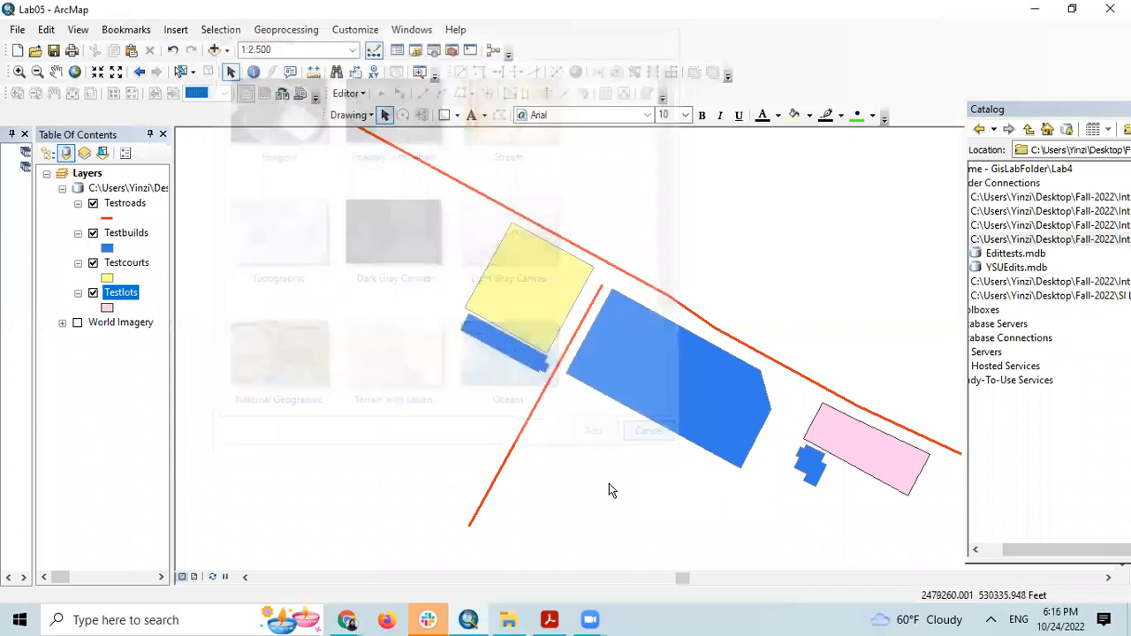
Step: Show the World Imagery layer again and narrow the Catalog window to expose more of the map
click(77, 323)
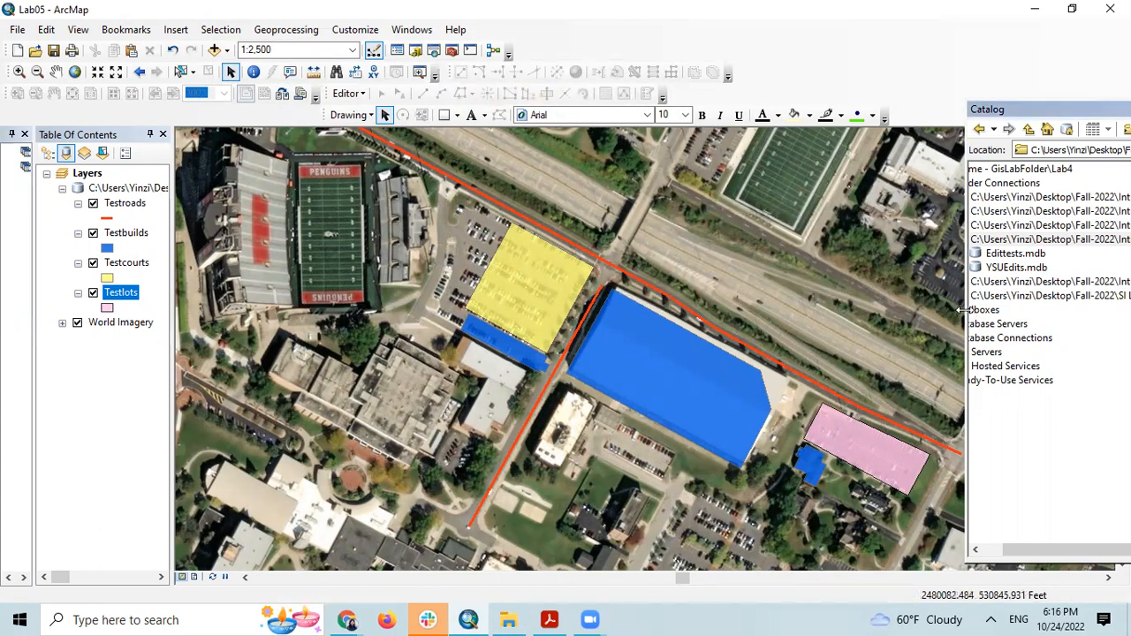
drag(965, 310, 1004, 309)
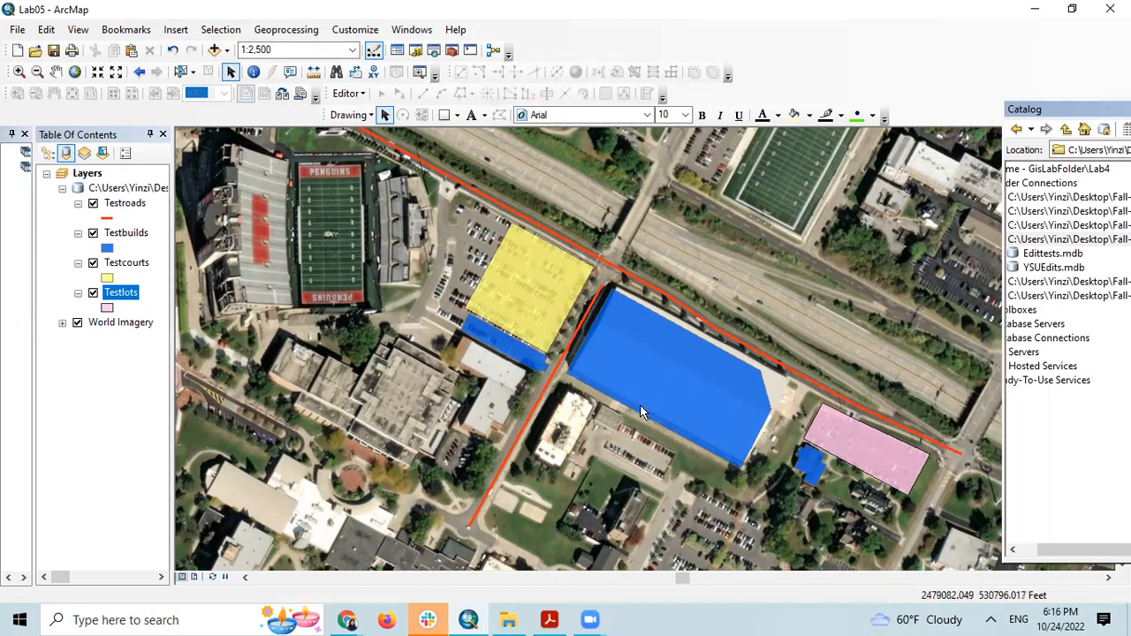
Step: Examine the display settings in the Testroads layer's properties, leaving them as they are
right_click(107, 219)
click(139, 206)
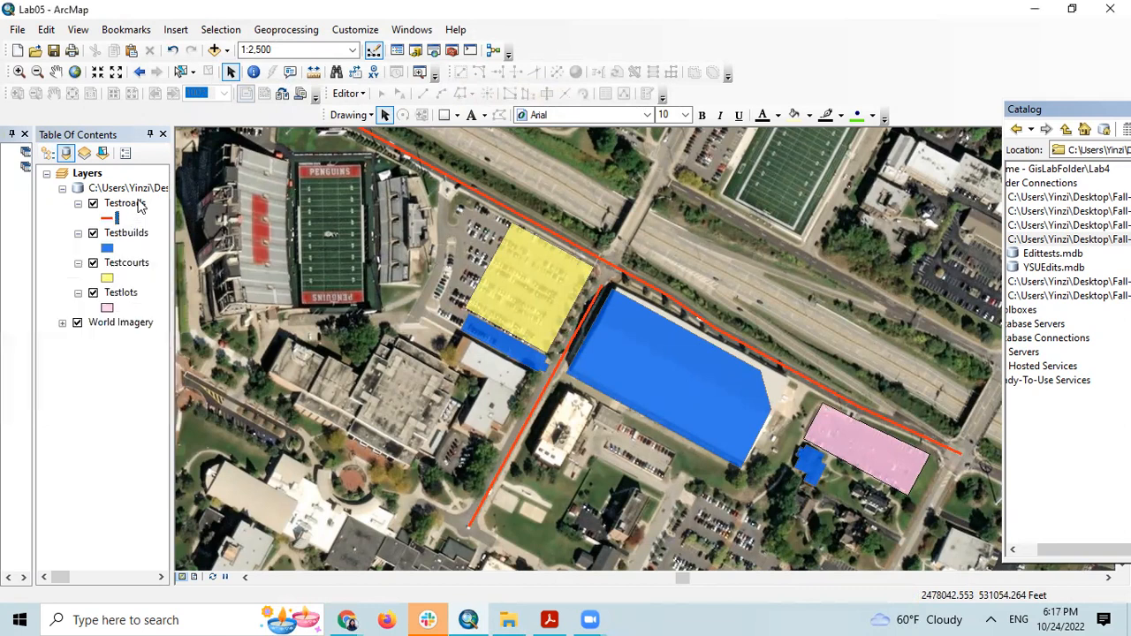
right_click(138, 206)
click(187, 542)
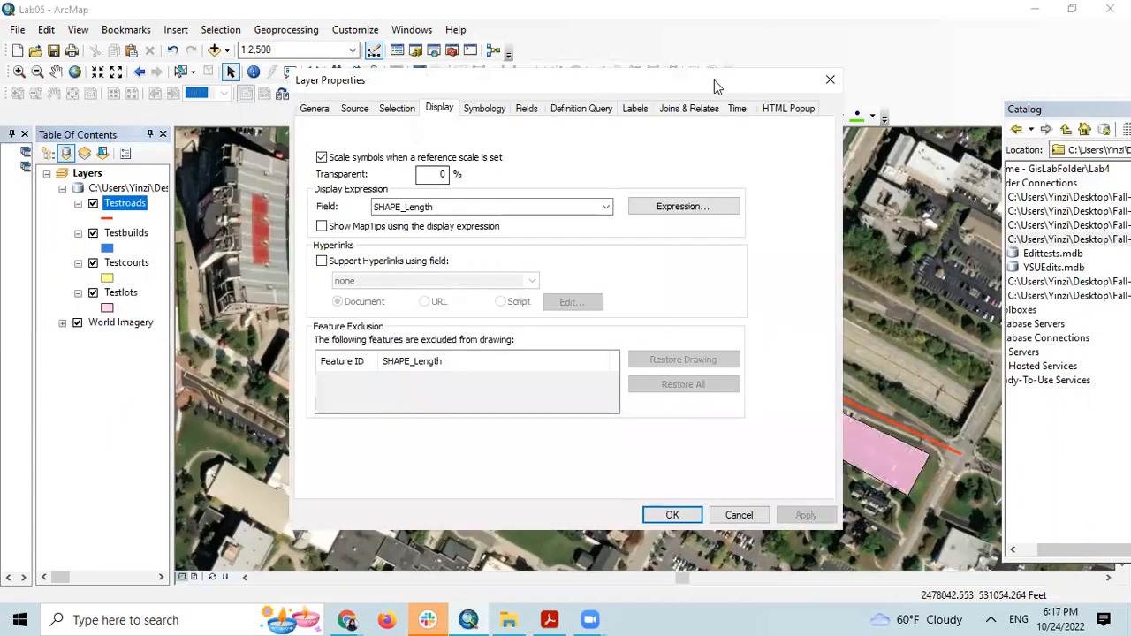
click(830, 80)
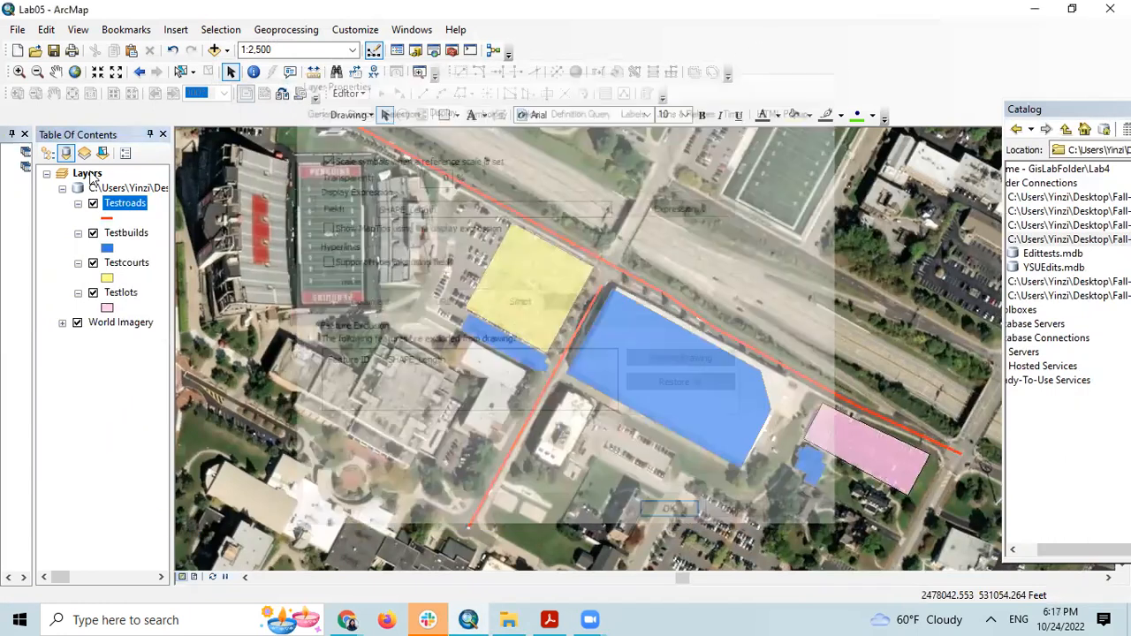
Step: Inspect the symbol color, width and outline settings of the Testroads, Testbuilds, Testcourts and Testlots layers
click(107, 219)
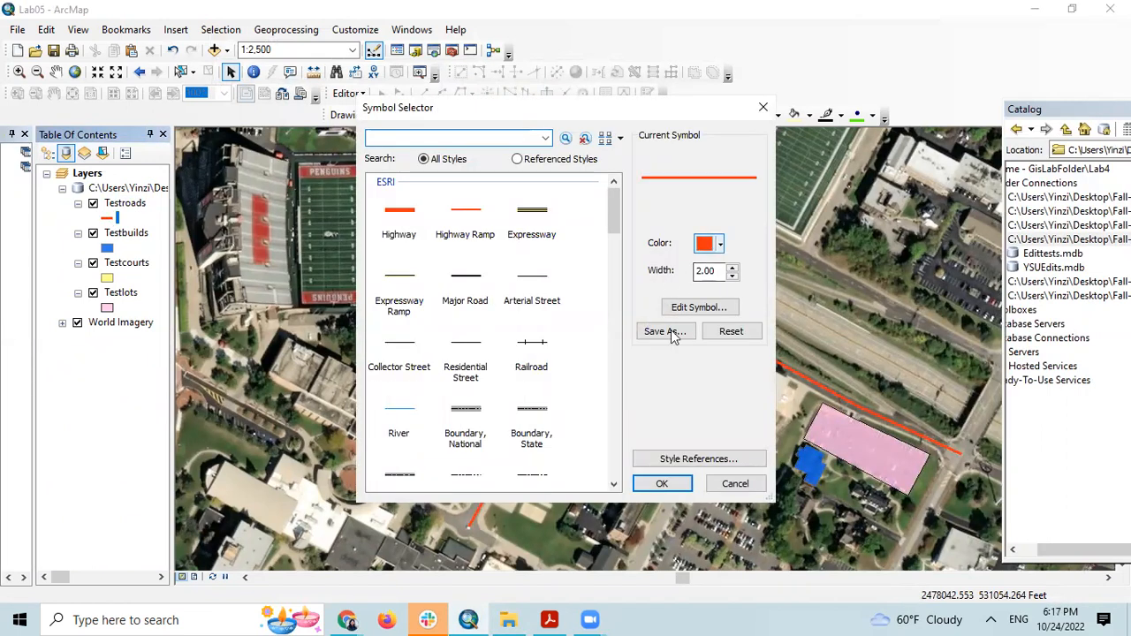
click(667, 485)
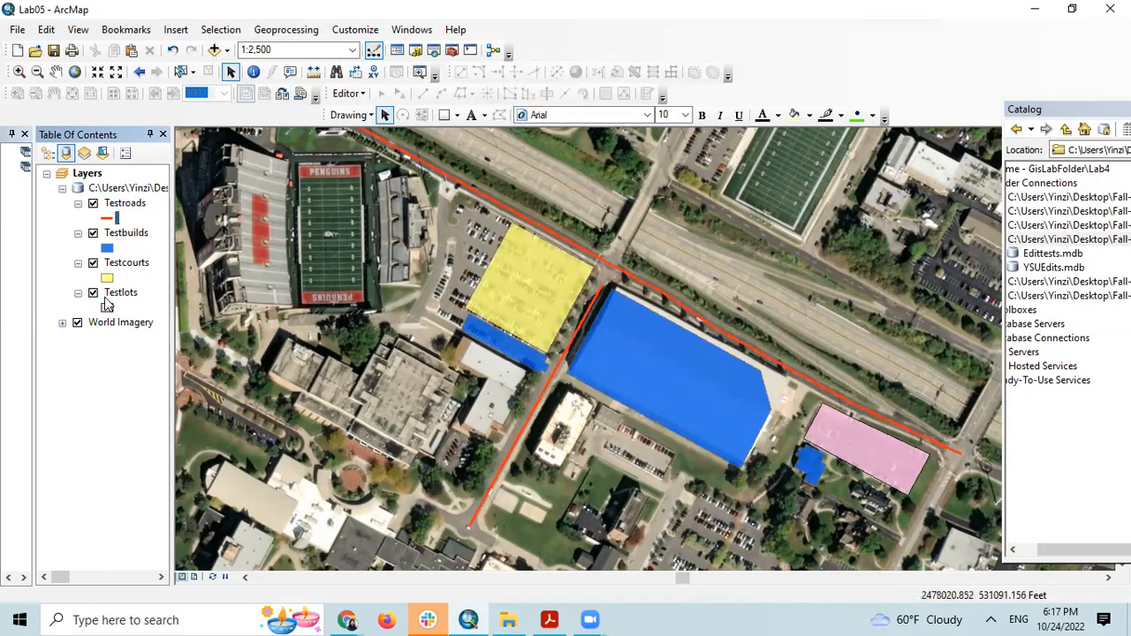
click(107, 250)
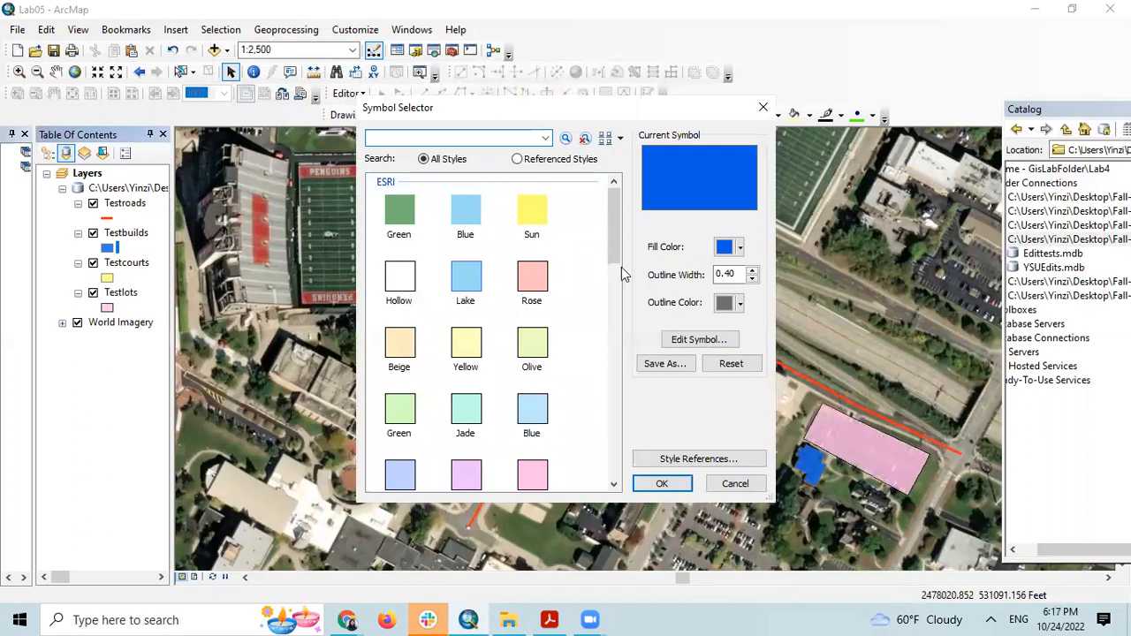
click(764, 107)
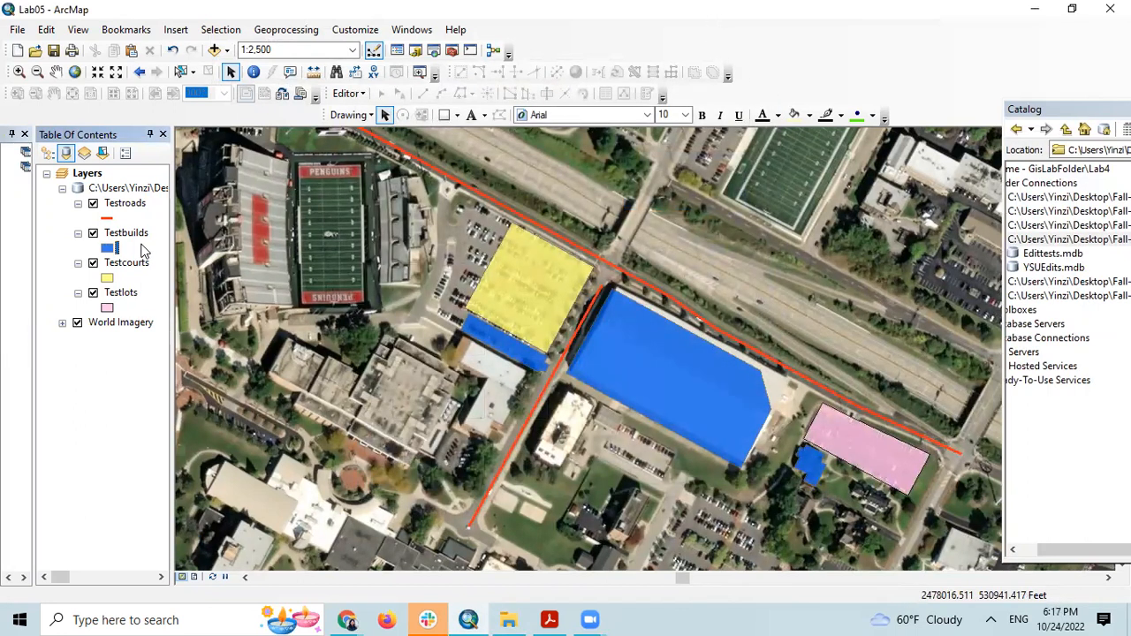
click(107, 279)
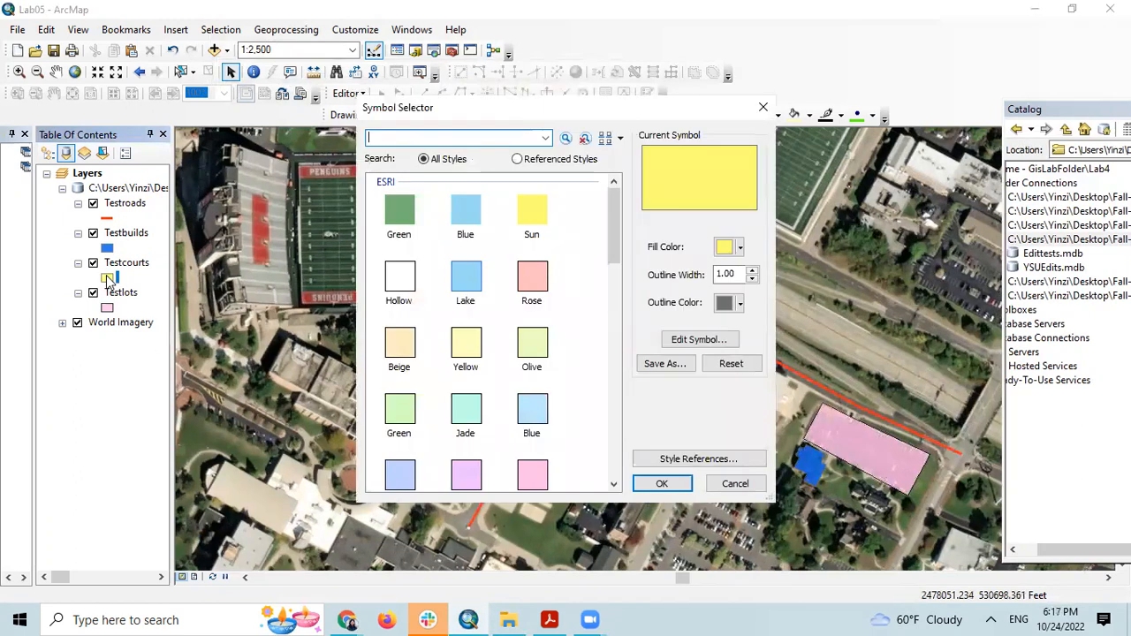
click(764, 107)
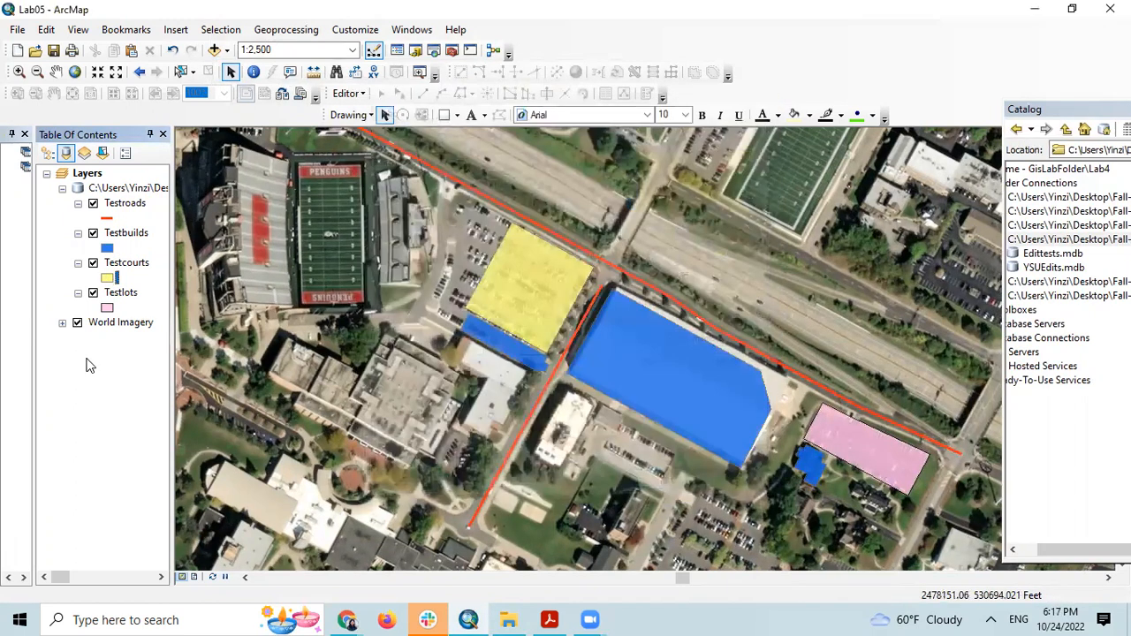
click(107, 309)
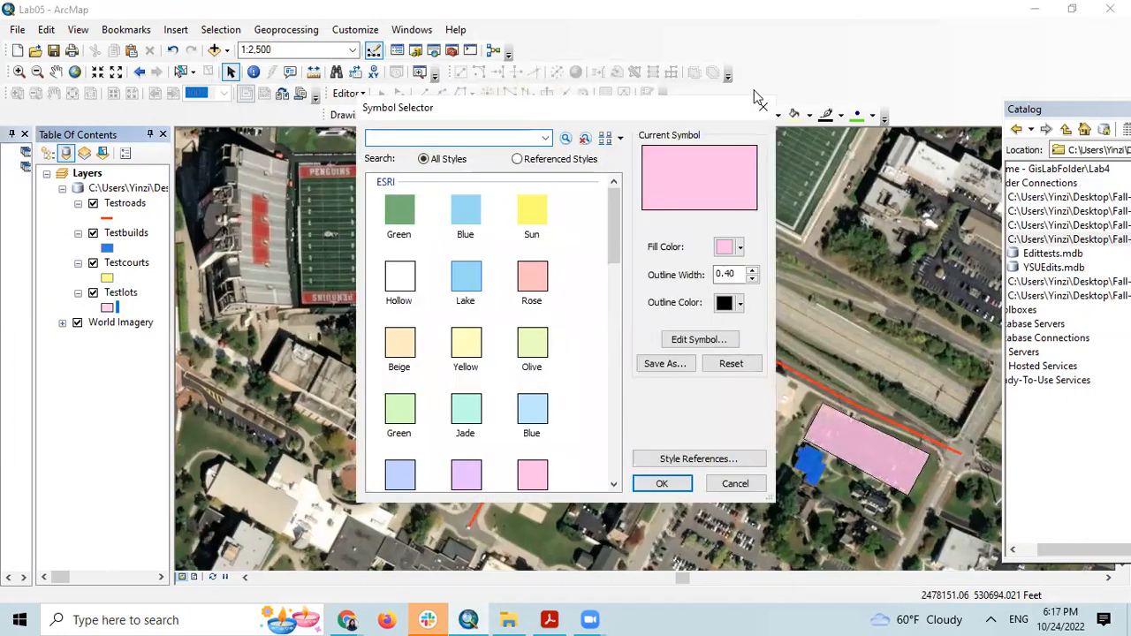
click(755, 109)
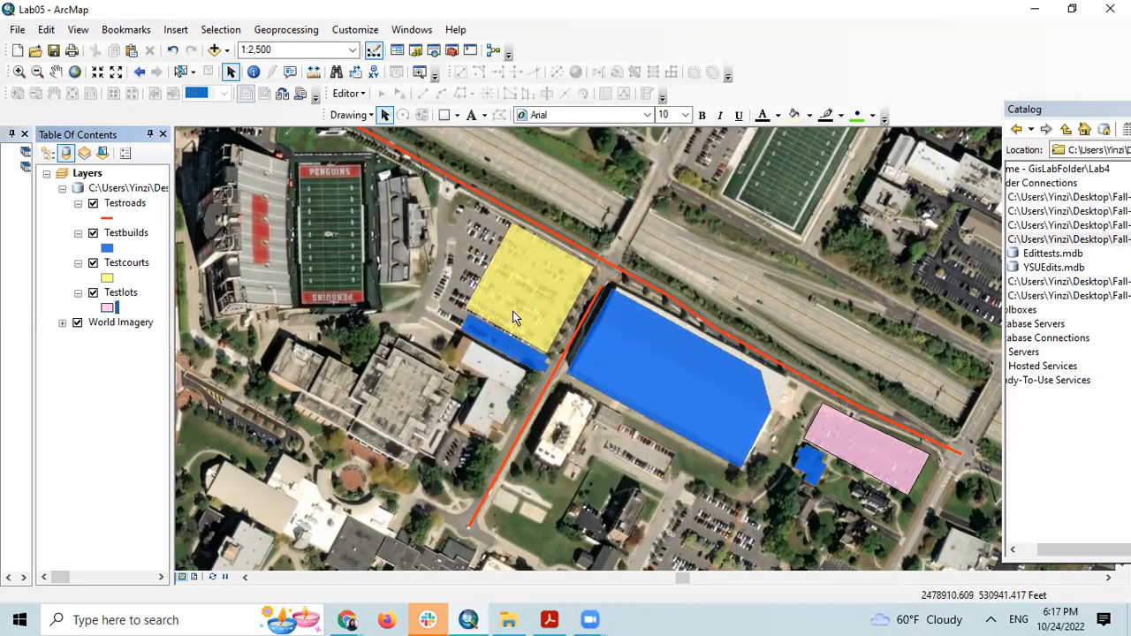
Step: Check the transparency in the Testbuilds layer's display properties, and toggle the layer's visibility off and on
right_click(129, 205)
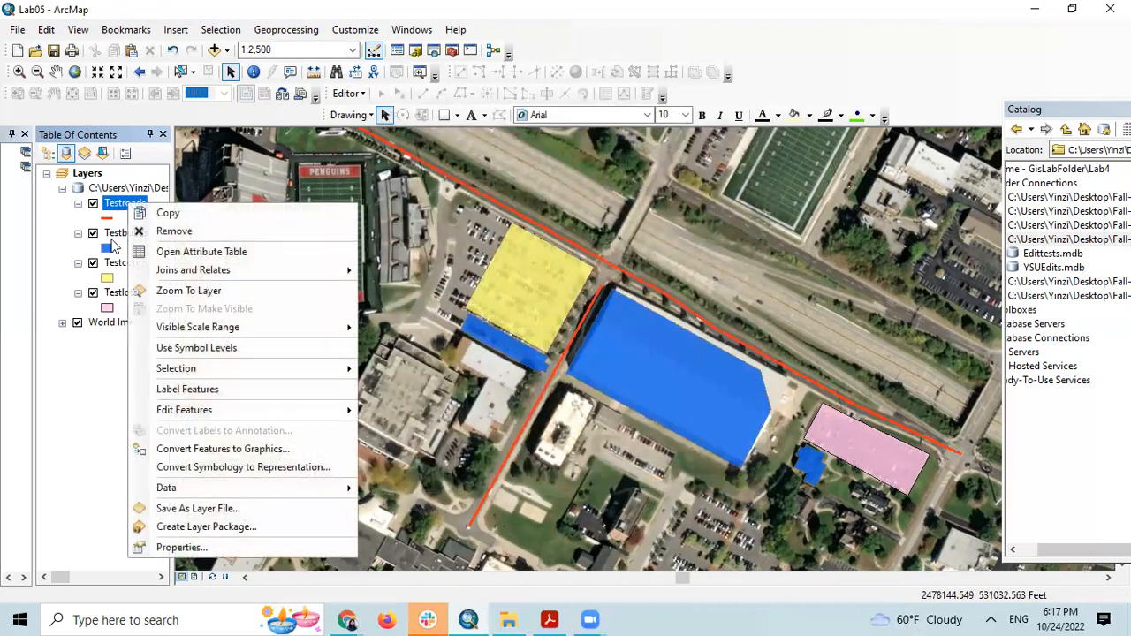
click(113, 233)
right_click(113, 233)
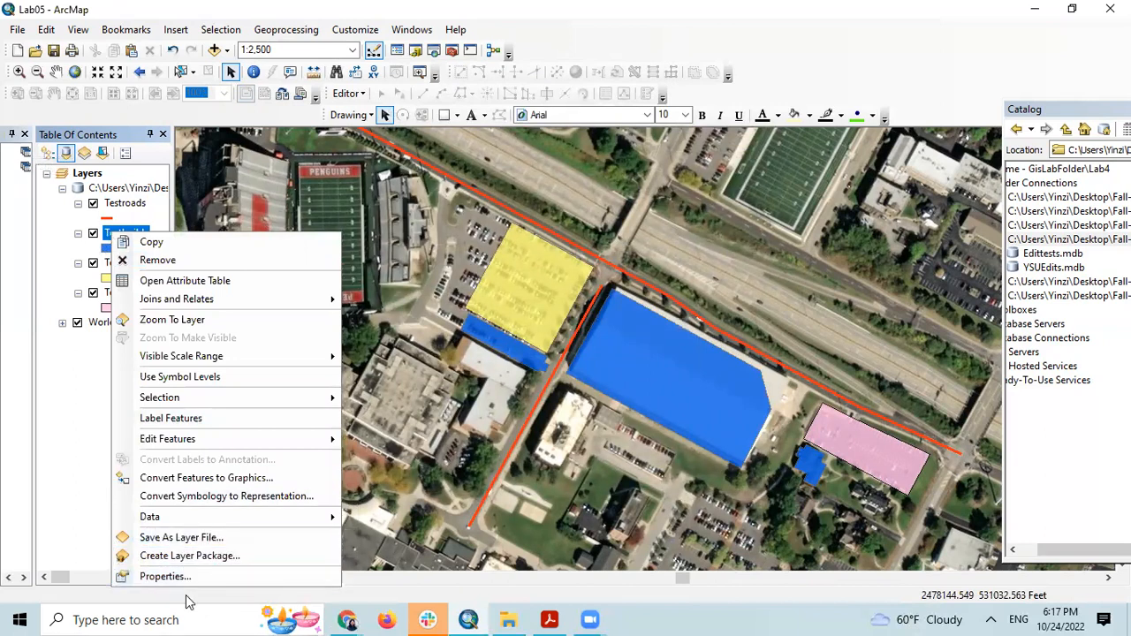
click(164, 577)
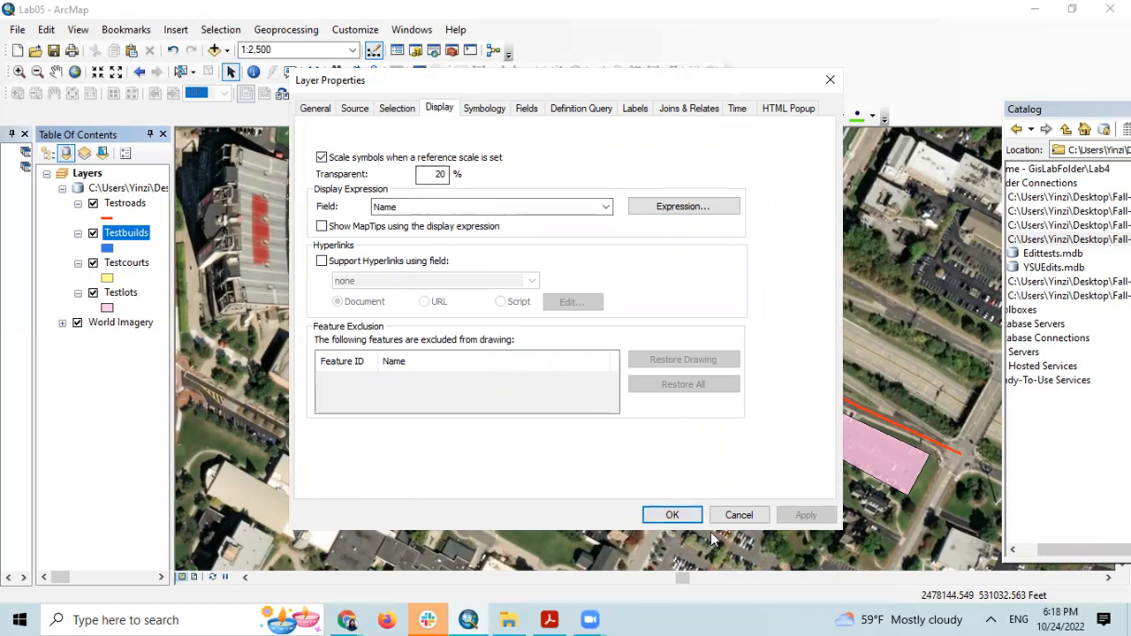
click(679, 518)
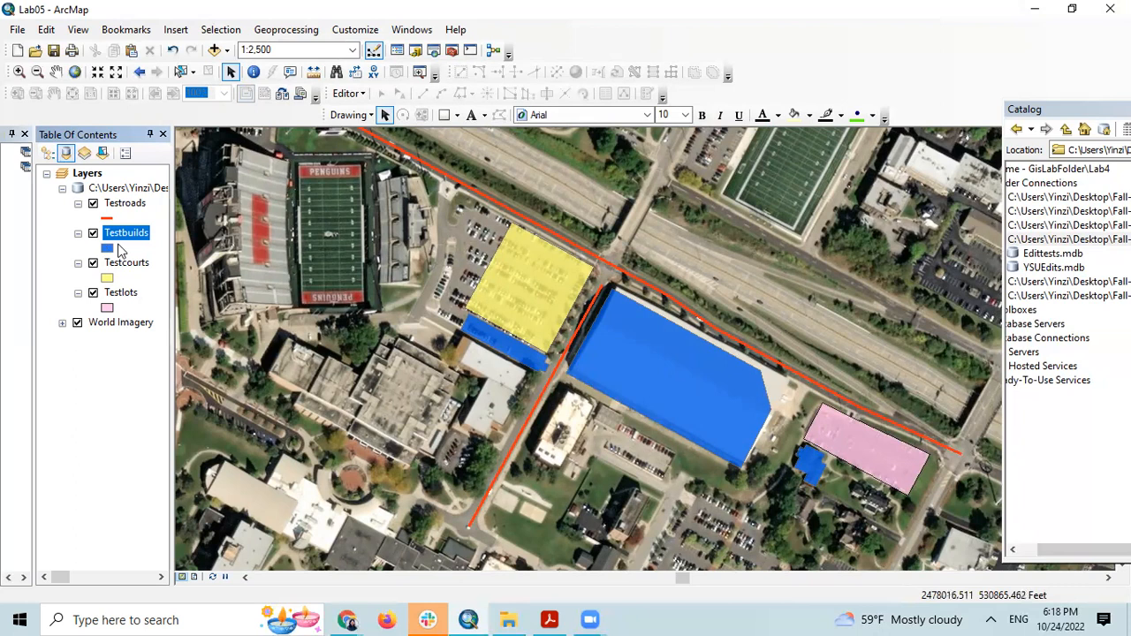
click(93, 233)
click(93, 234)
Step: Check that the Editor toolbar is available and start an edit session on the test layers
click(365, 33)
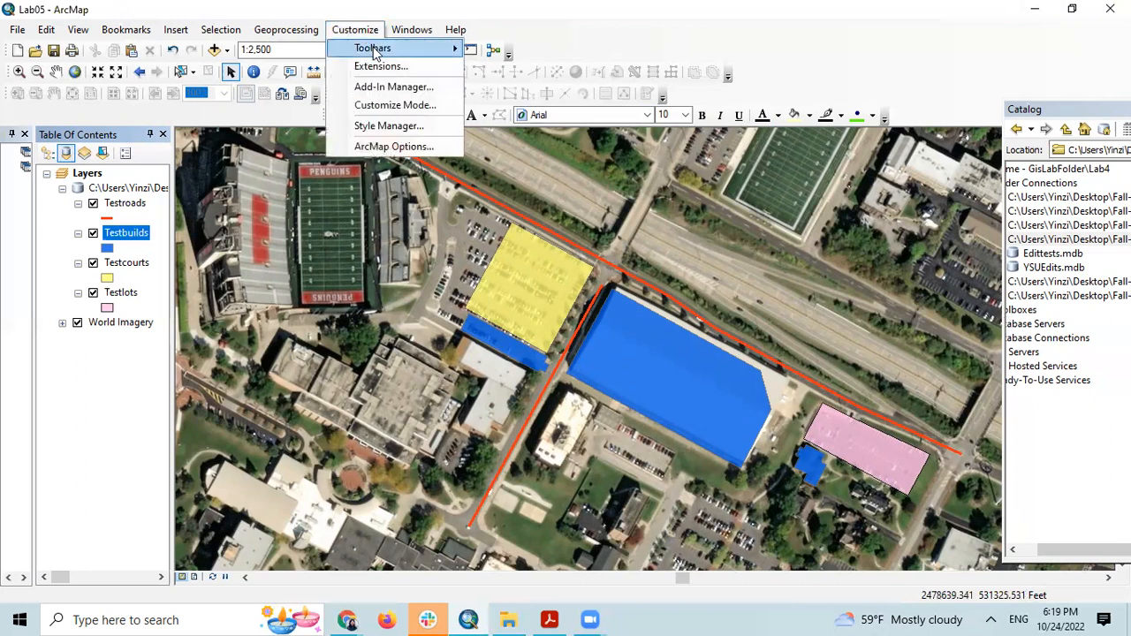
mouse_move(373, 48)
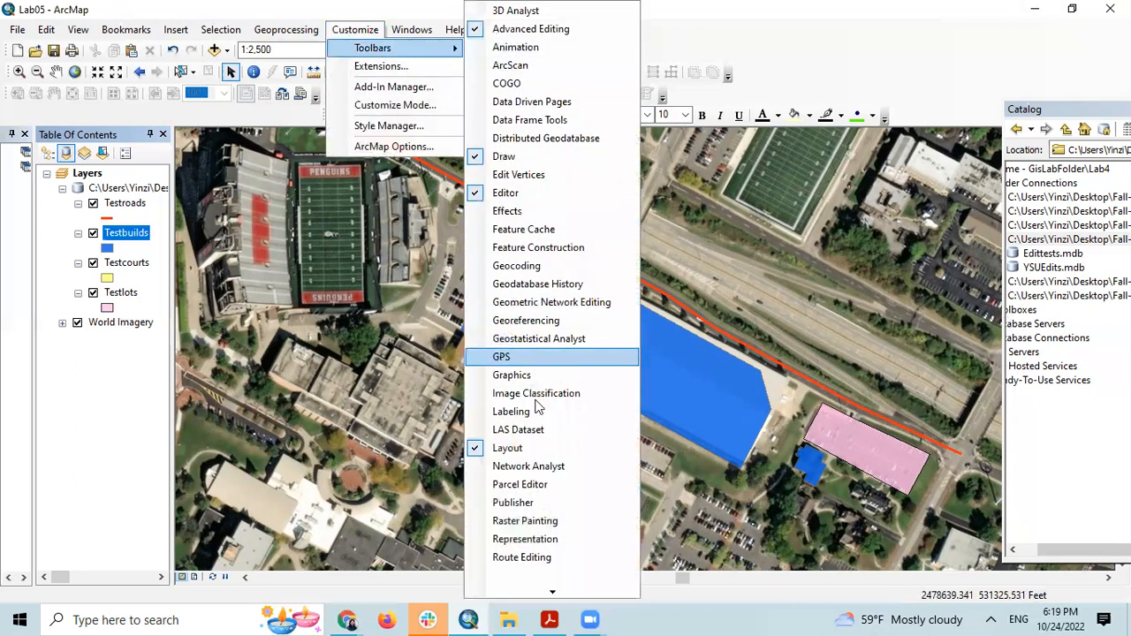
click(518, 194)
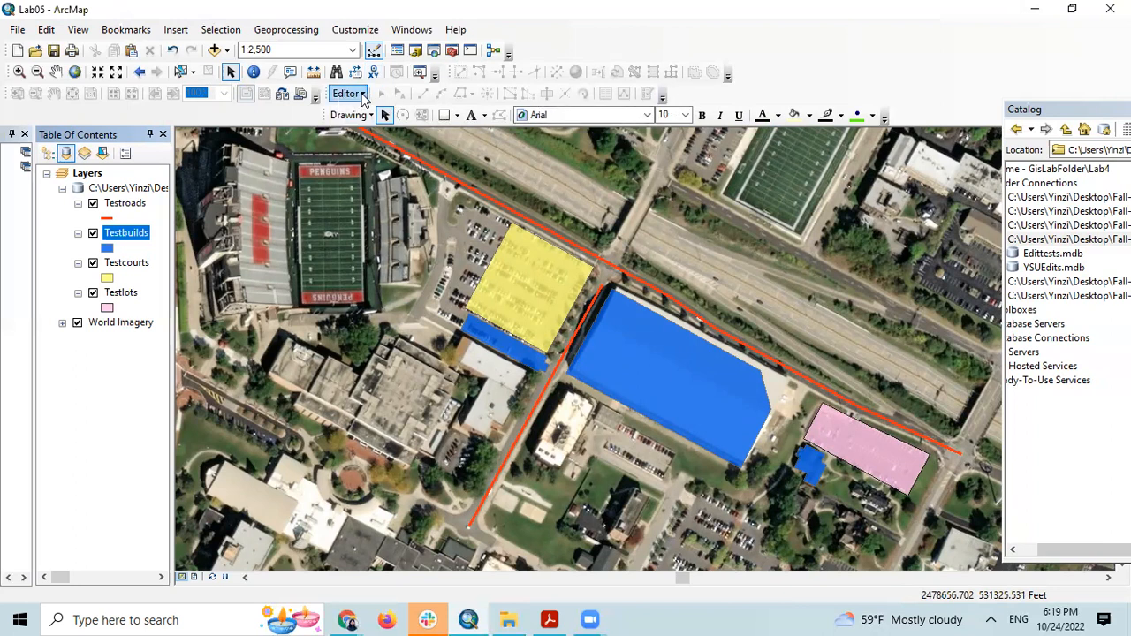
click(362, 96)
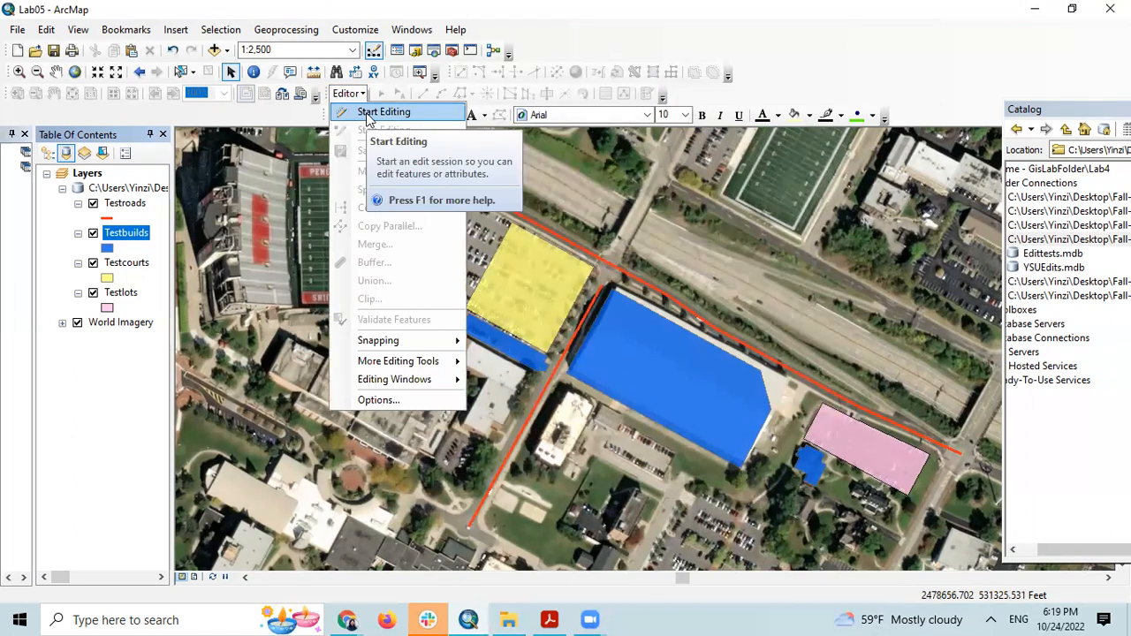
click(365, 114)
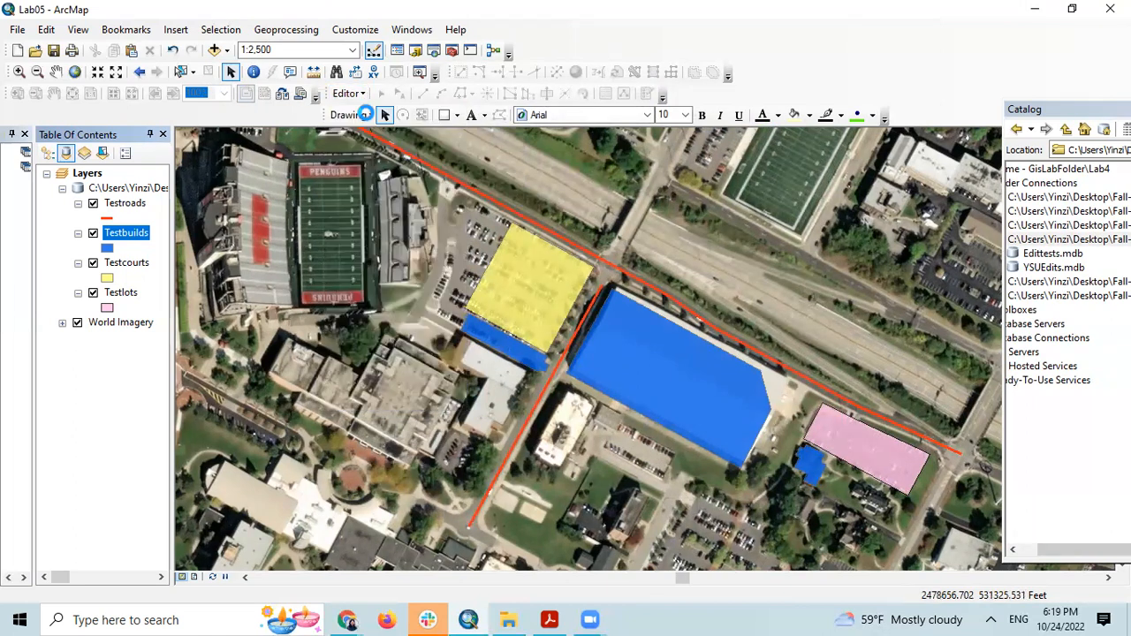
Step: Show the vertices of the long diagonal Testroads line, and move the shorter road's northern endpoint onto that line
click(937, 448)
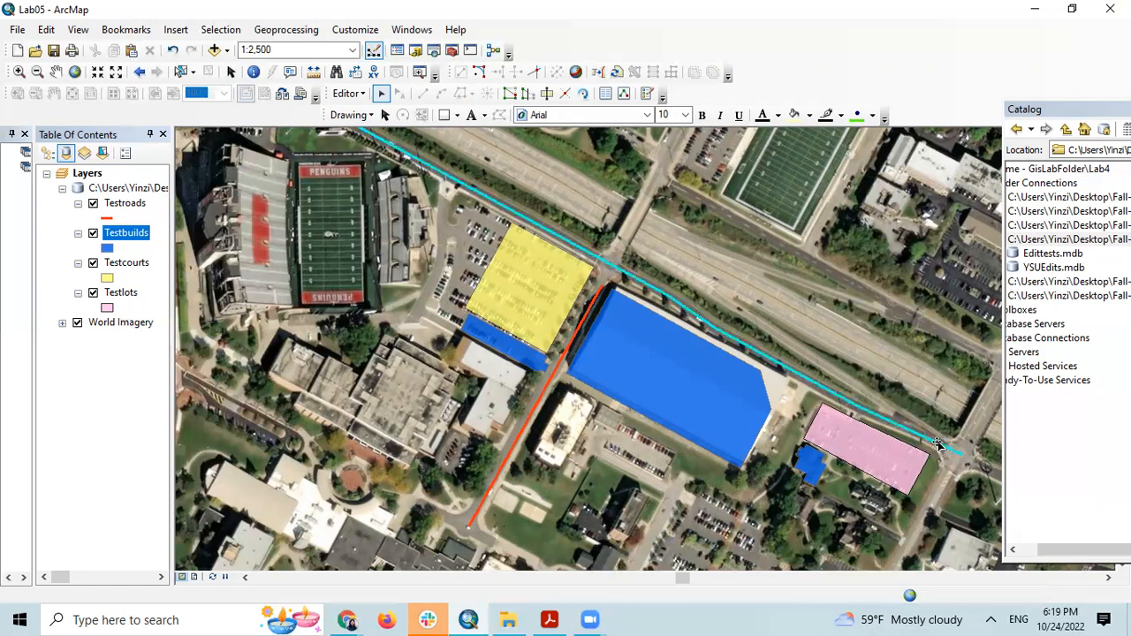
double_click(937, 442)
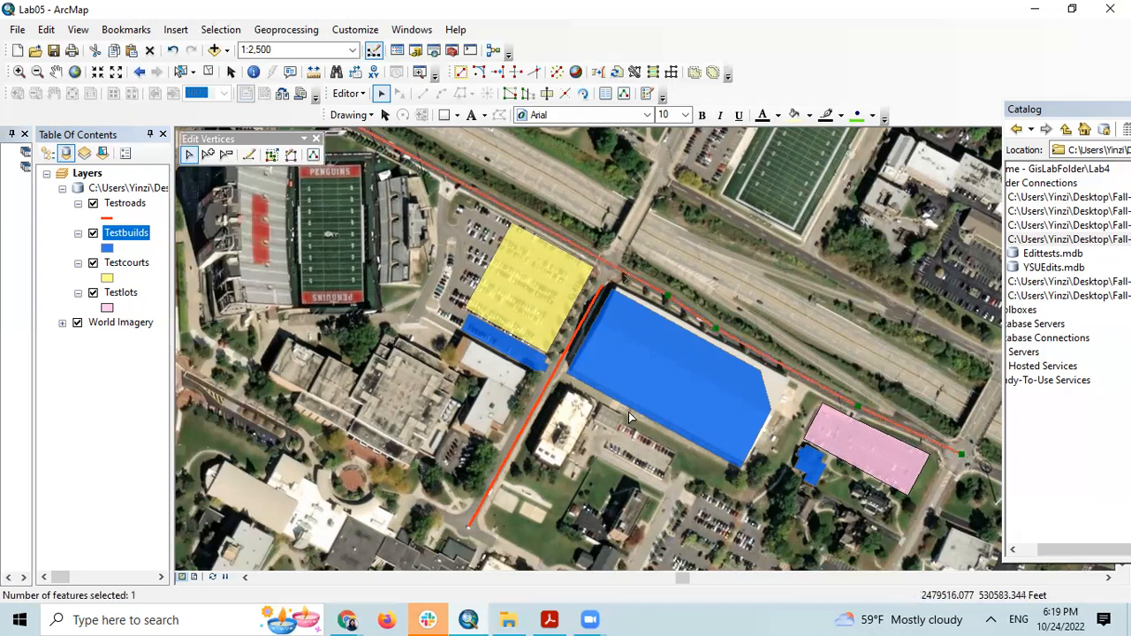
click(537, 410)
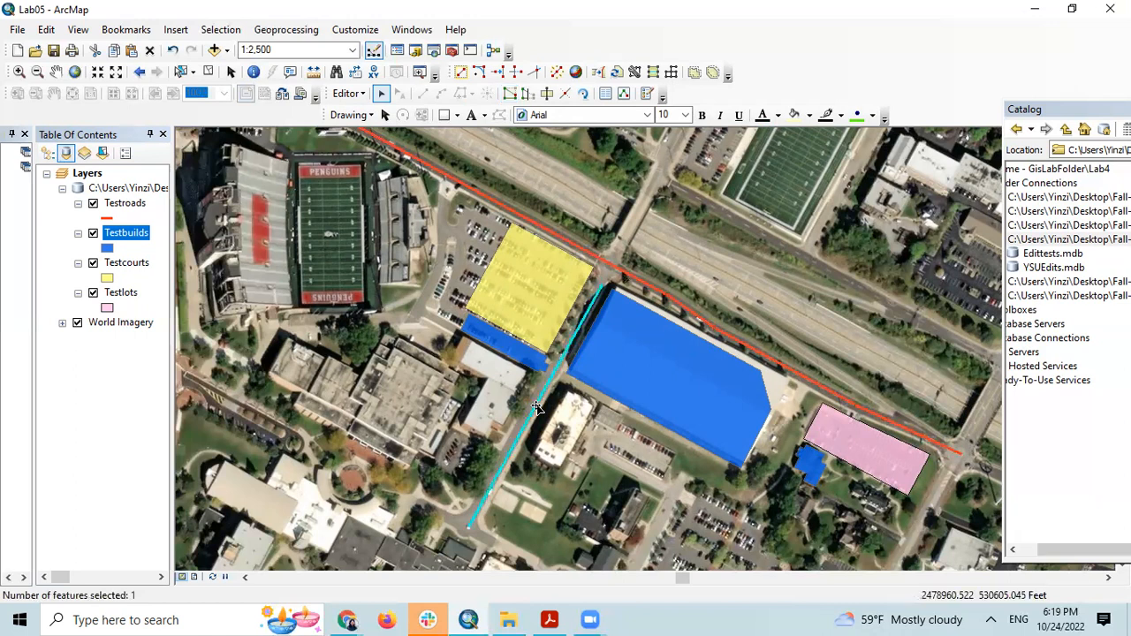
double_click(536, 409)
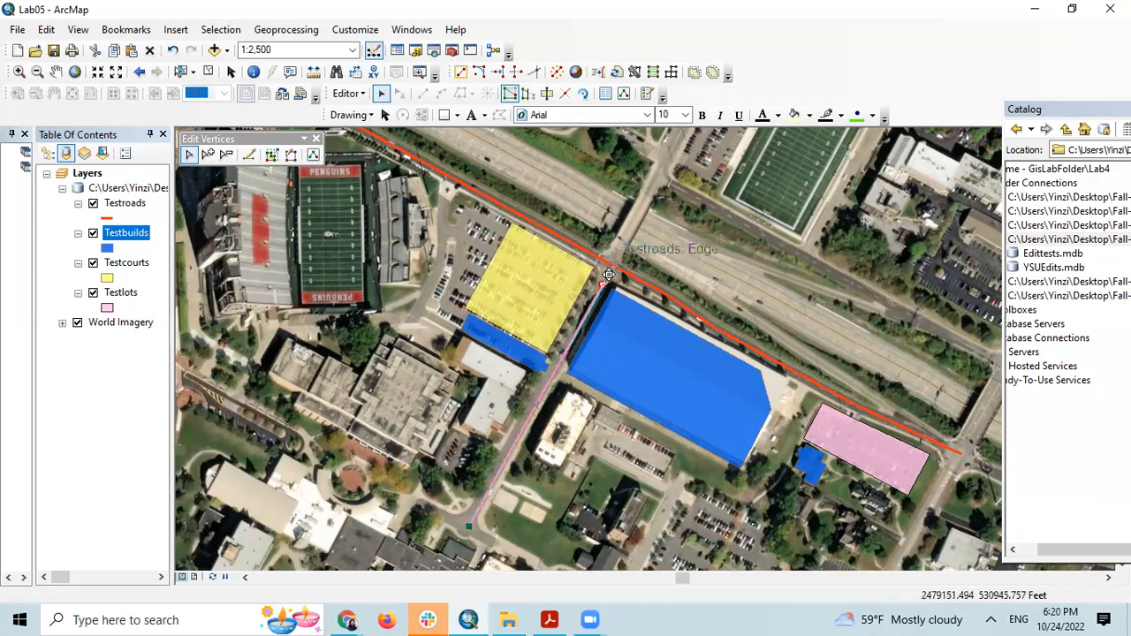
drag(609, 267, 611, 263)
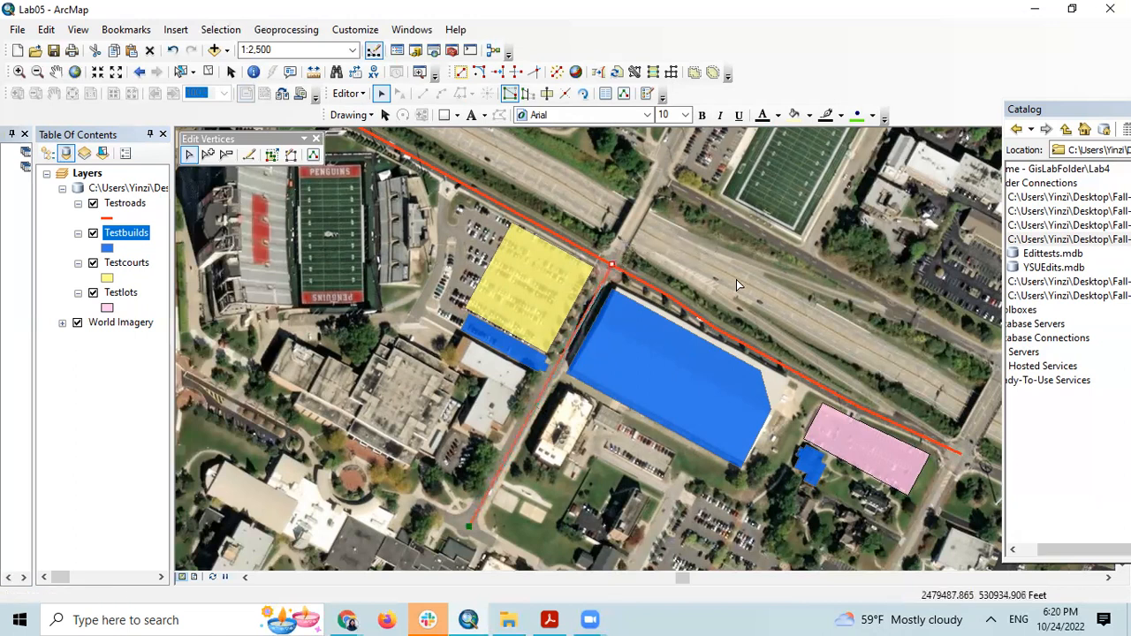
Step: Stop the edit session and discard the road edit without saving
click(348, 94)
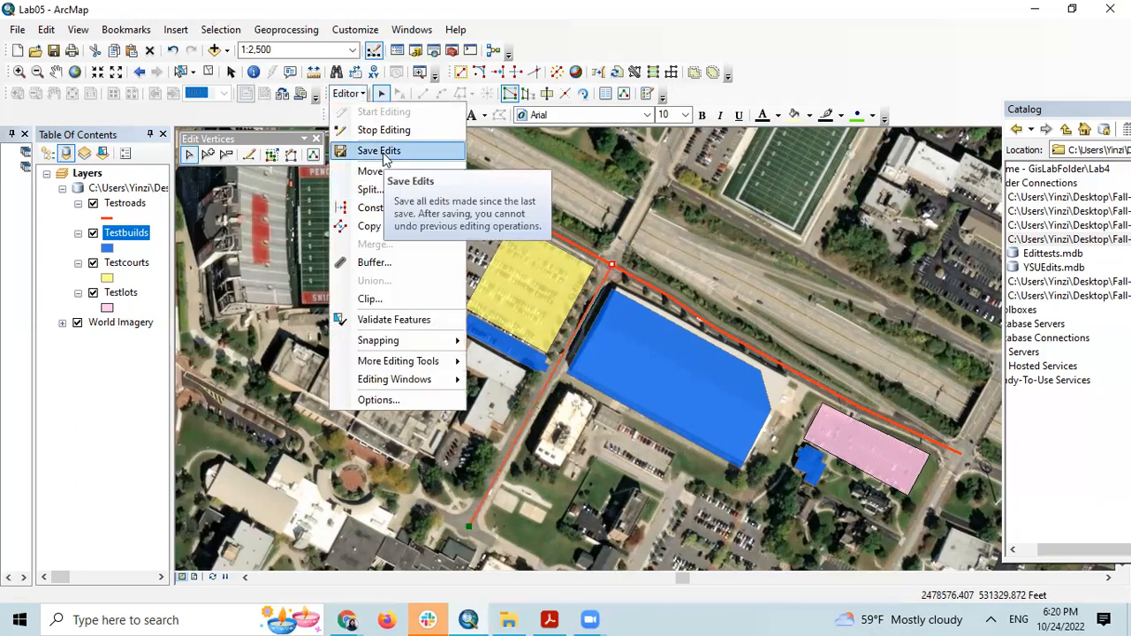
click(378, 150)
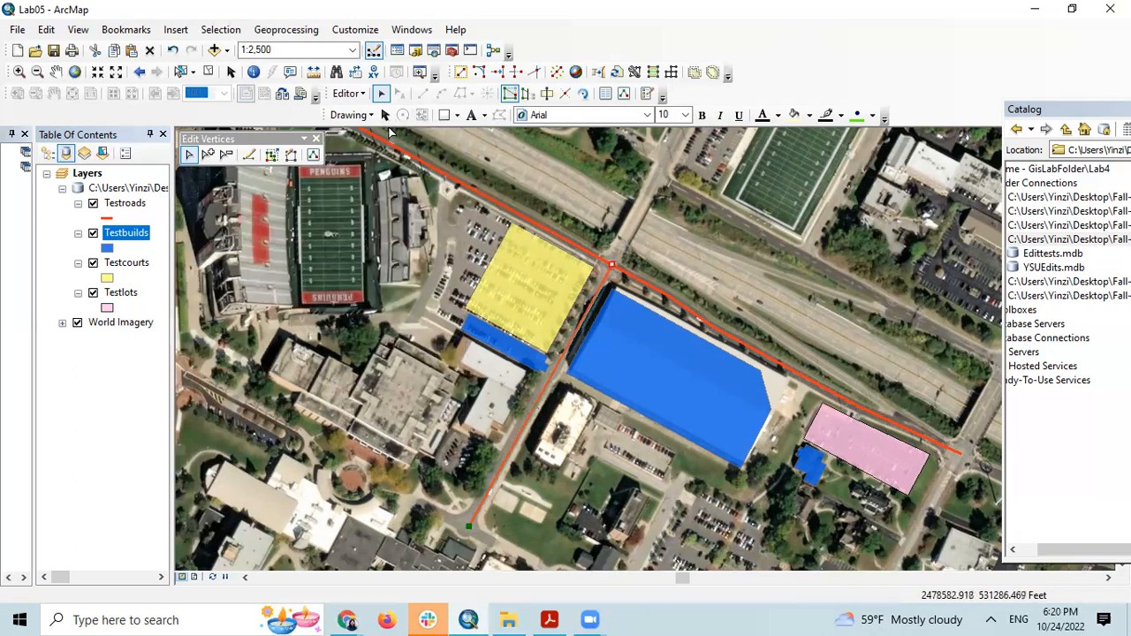
click(368, 95)
click(380, 130)
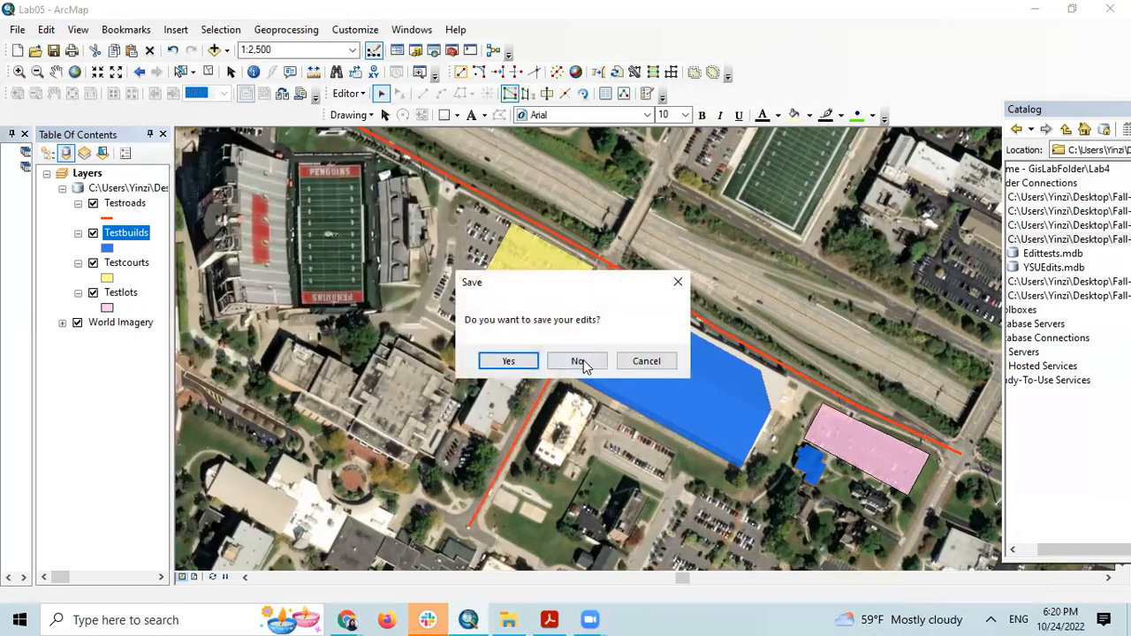
click(585, 364)
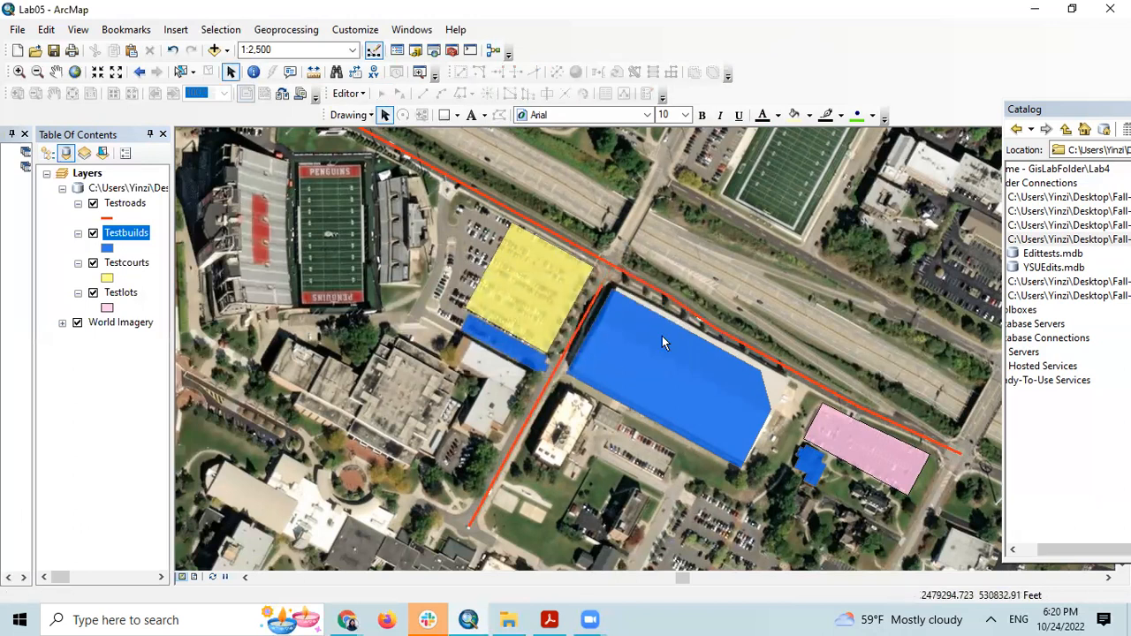
Step: Start a new edit session and move the large Testbuilds polygon's northeast vertex outward to the building's corner on the imagery
click(347, 93)
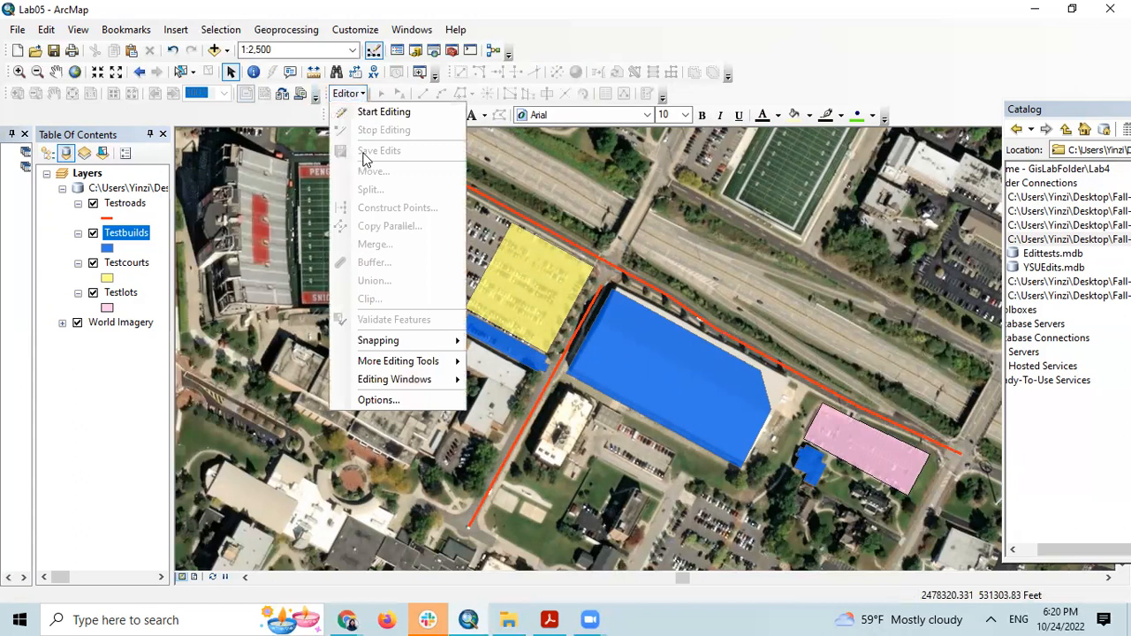
click(374, 113)
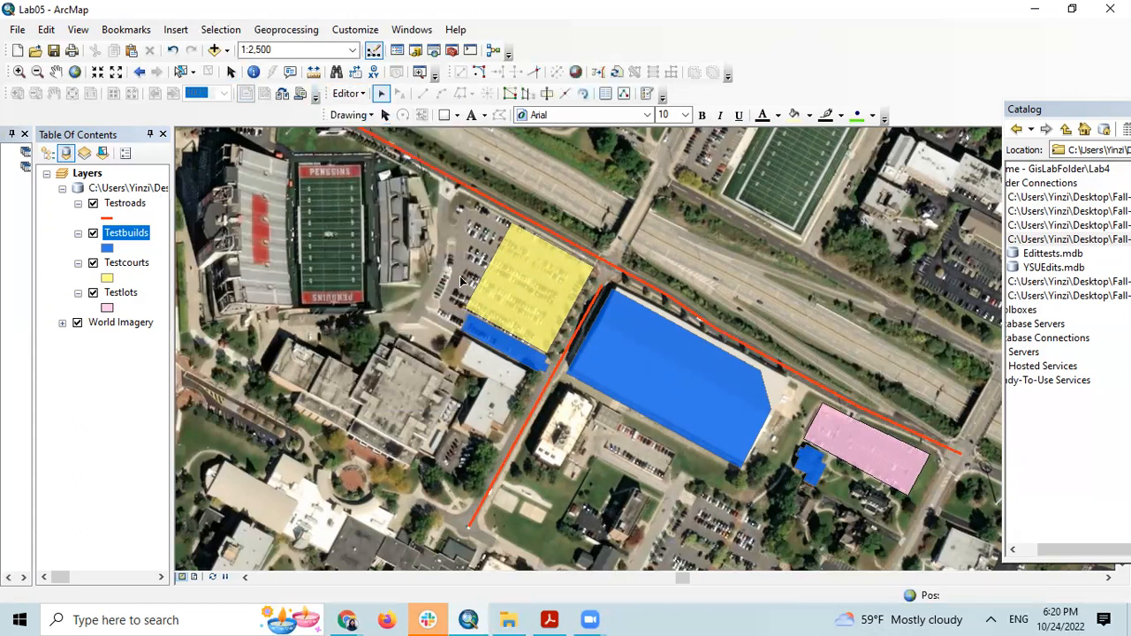
double_click(747, 396)
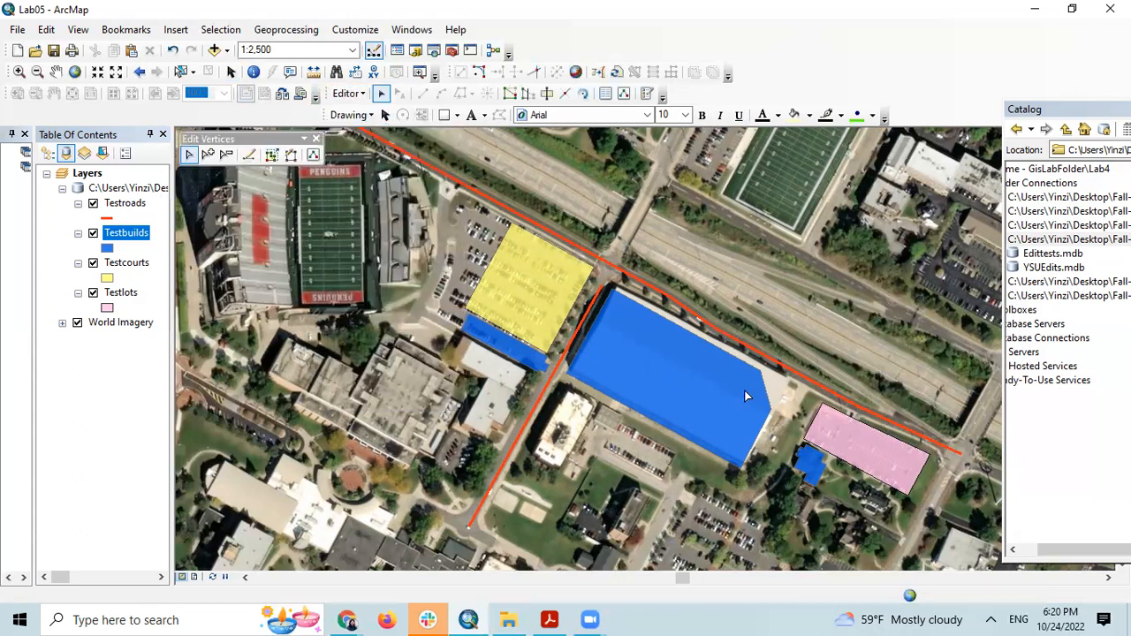
click(348, 93)
click(665, 369)
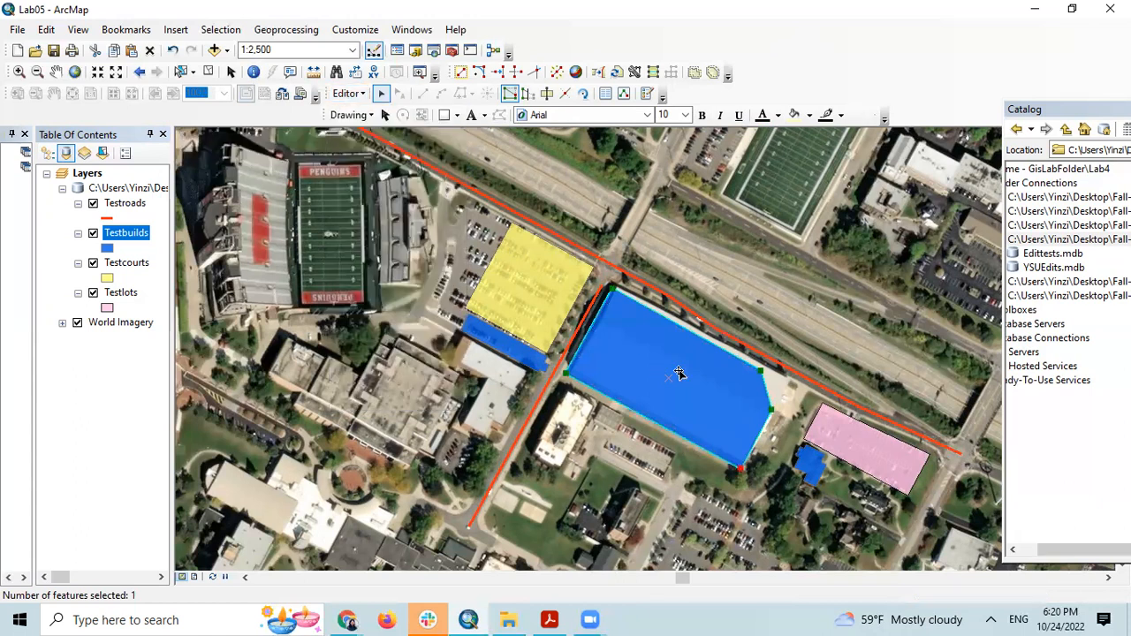
double_click(732, 390)
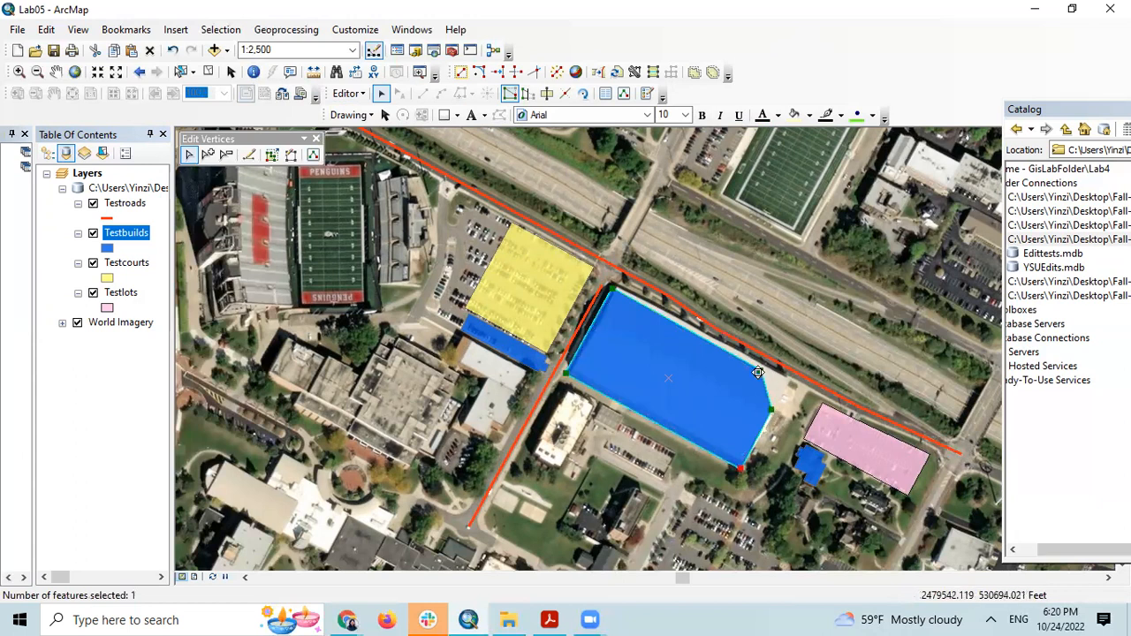
drag(759, 371, 791, 402)
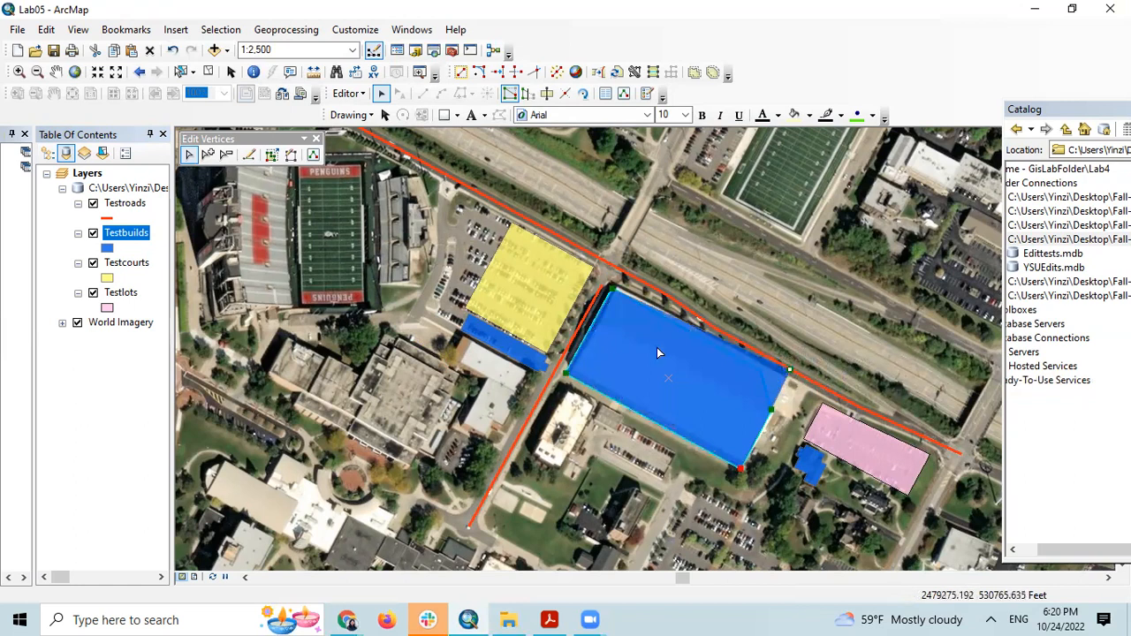
click(347, 94)
click(442, 421)
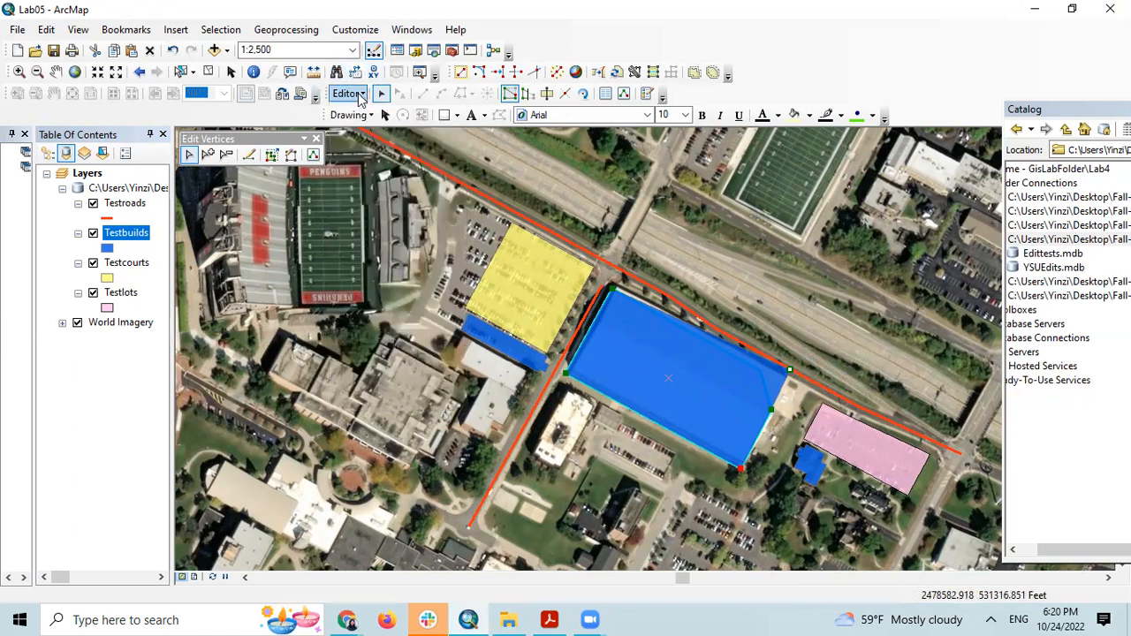
Step: Insert a vertex about midway along the shorter Testroads line west of the large building
click(532, 413)
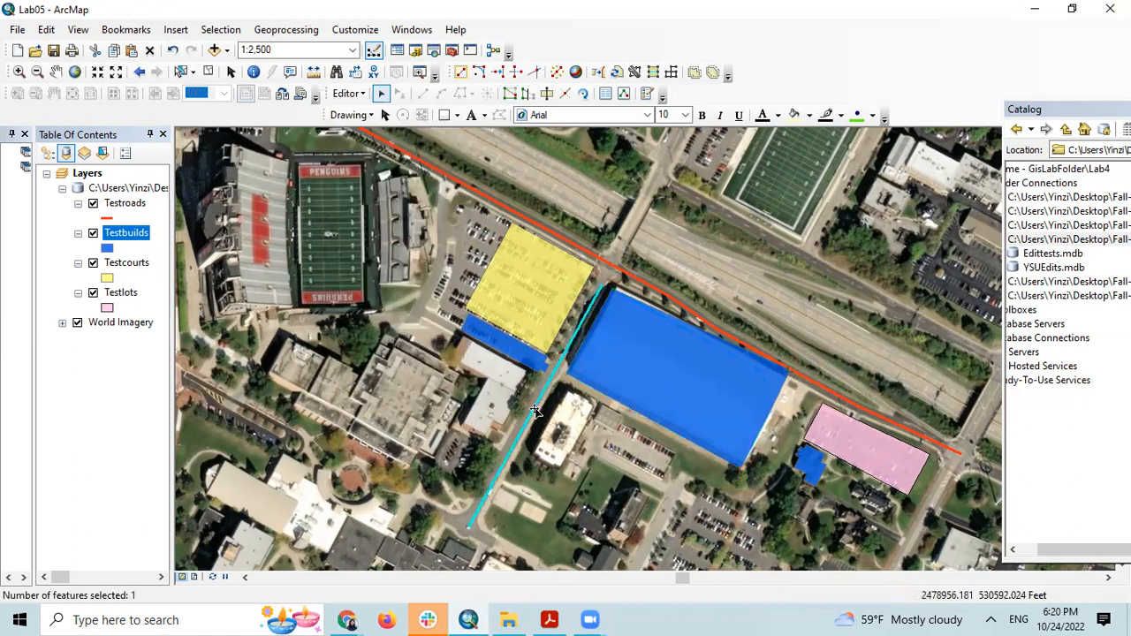
right_click(536, 411)
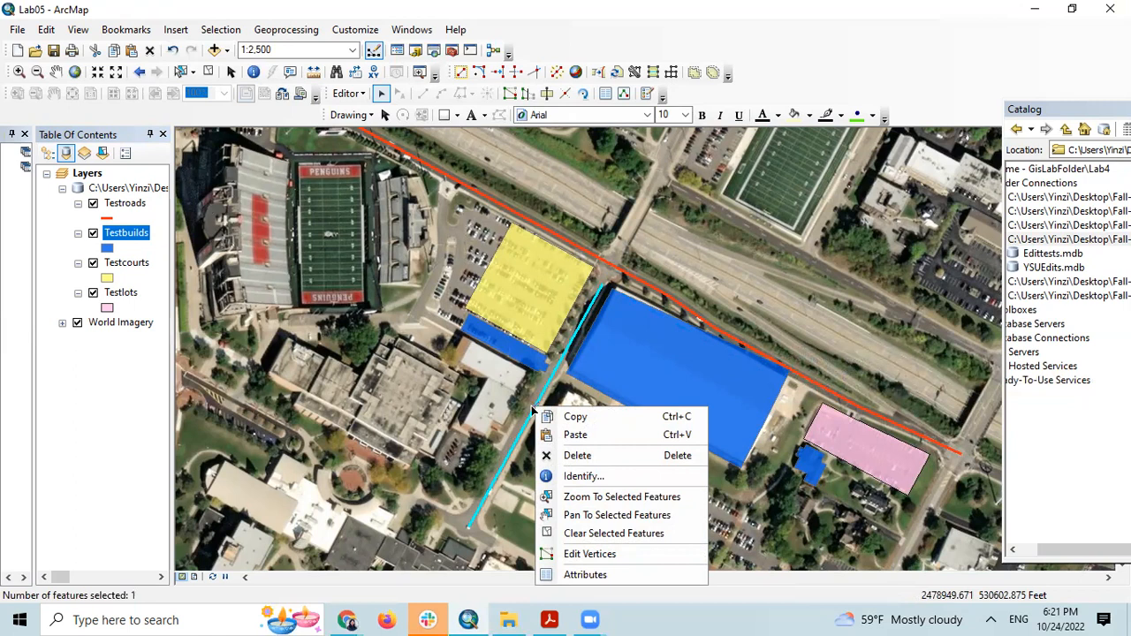
click(532, 408)
click(540, 399)
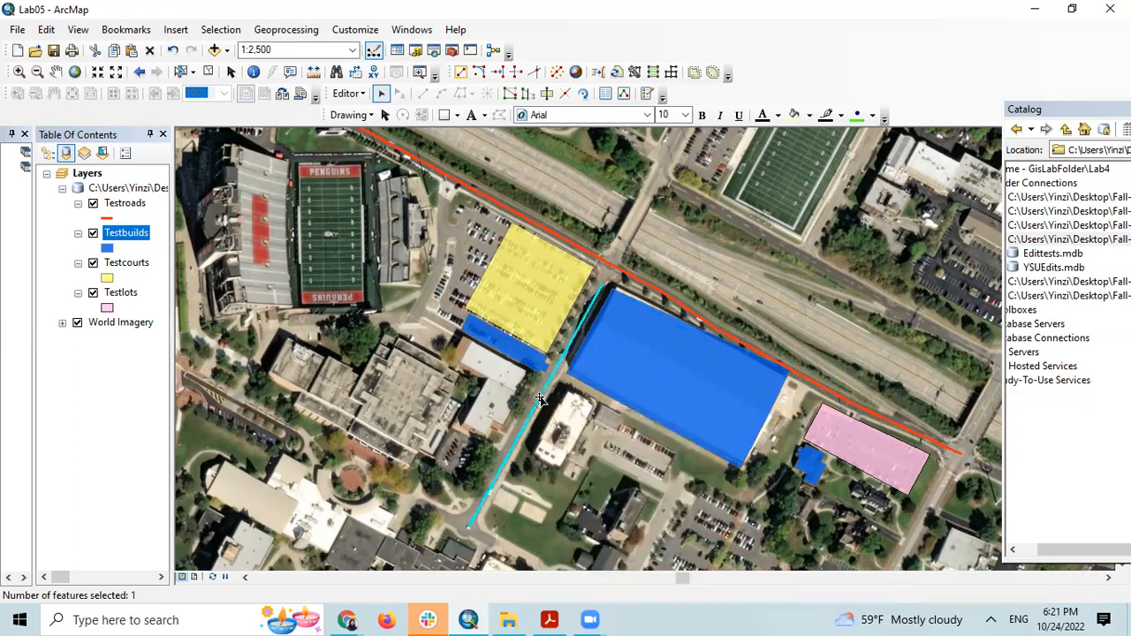
double_click(540, 400)
right_click(539, 397)
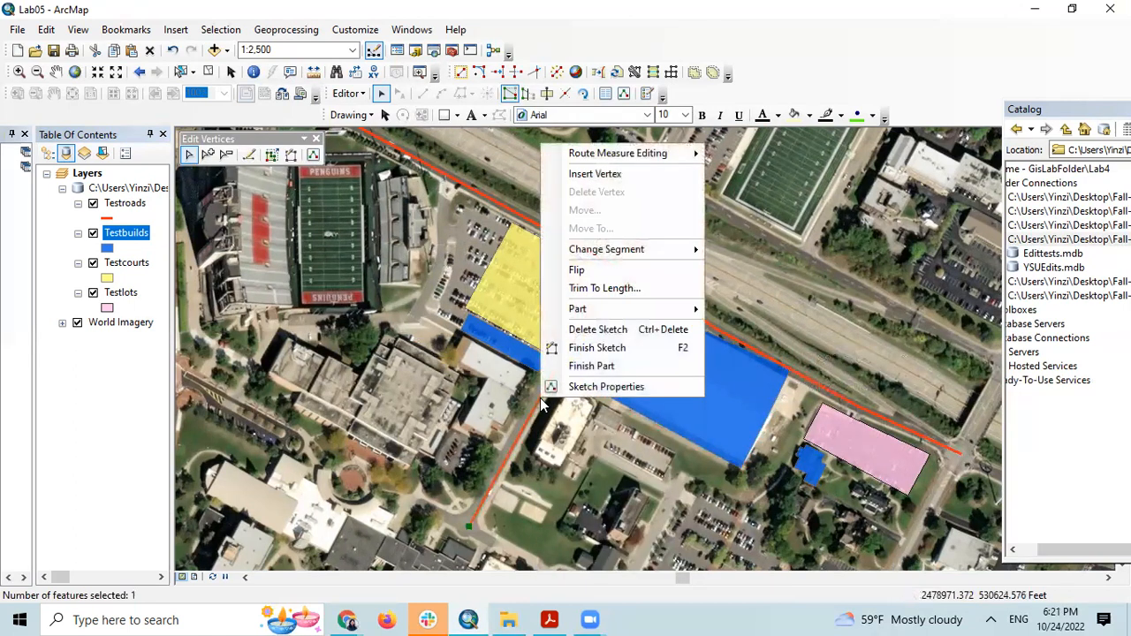
click(608, 176)
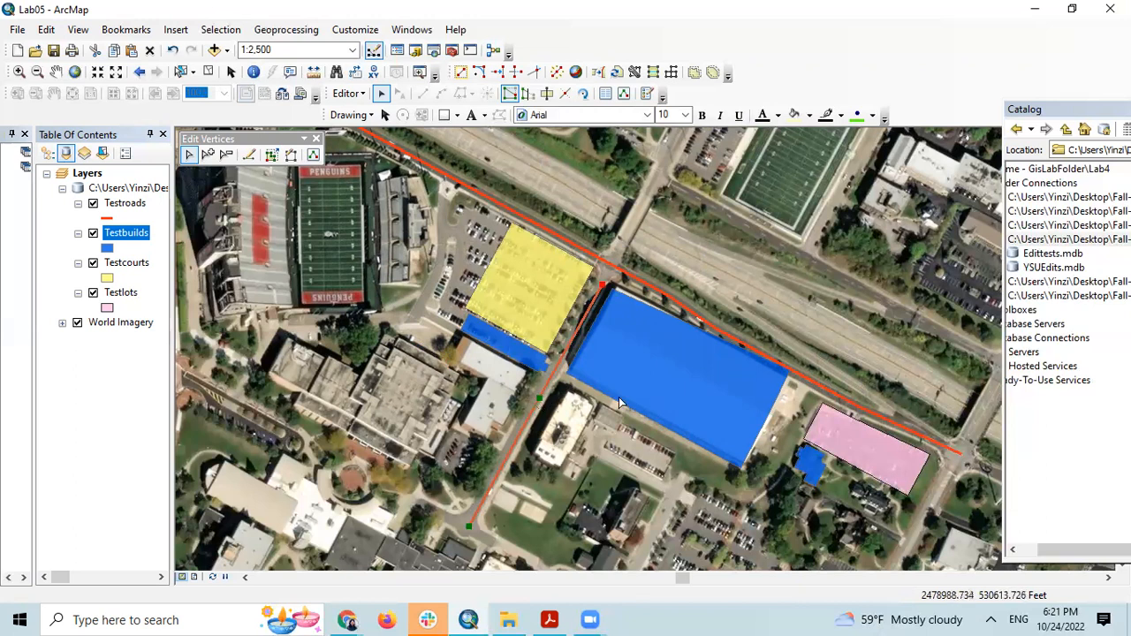
Step: Finish that vertex edit, and insert a second vertex farther south along the same shorter road
click(774, 381)
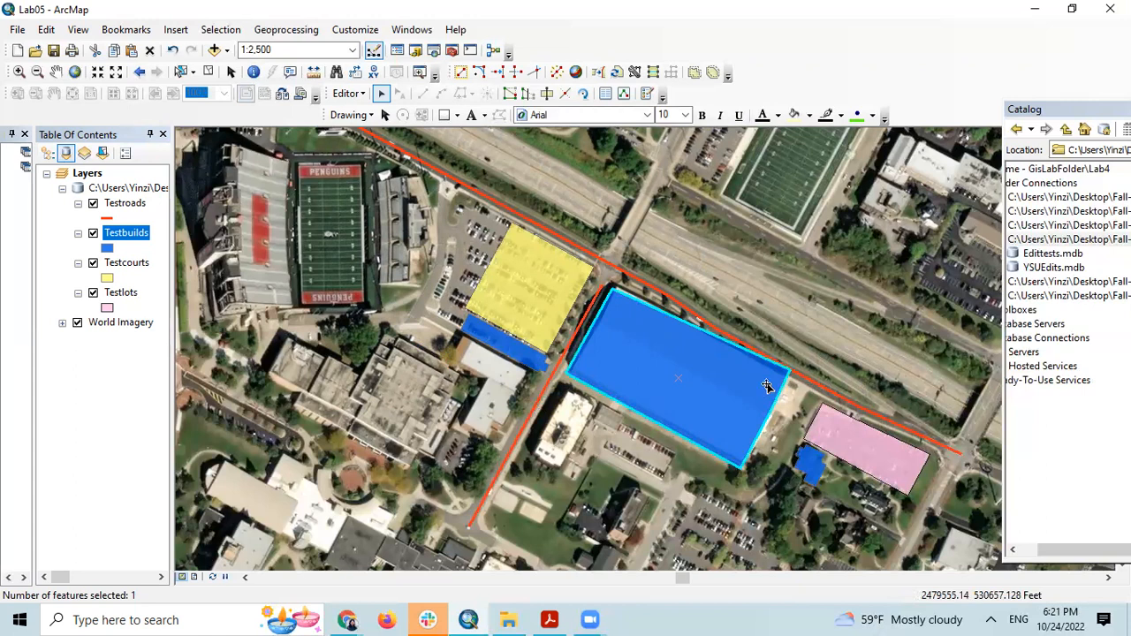
click(523, 433)
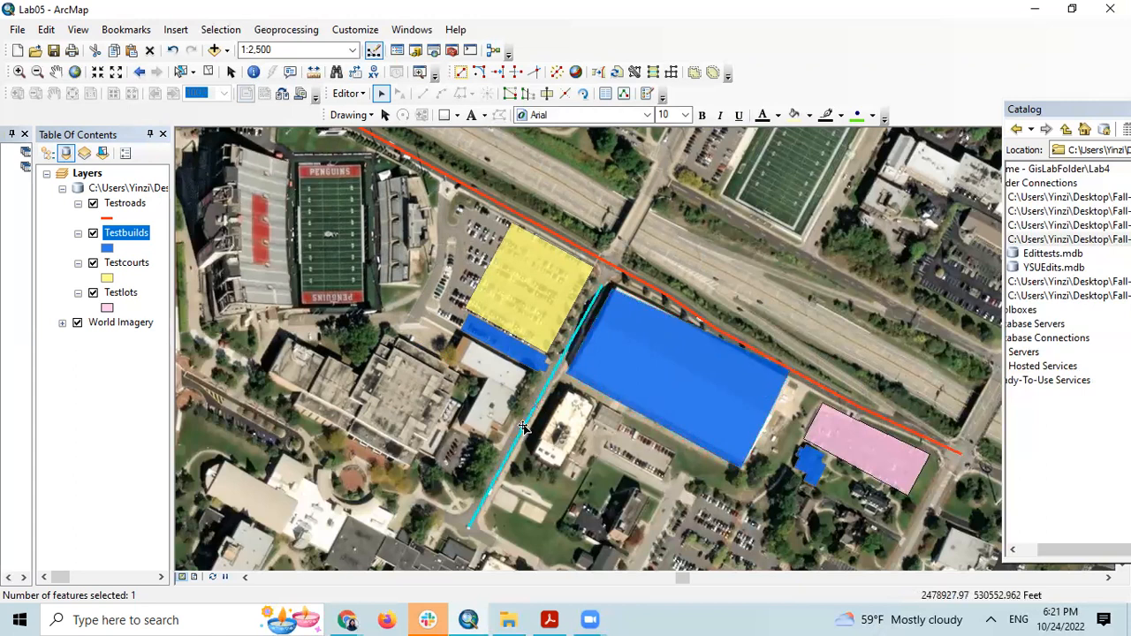
right_click(523, 428)
click(522, 373)
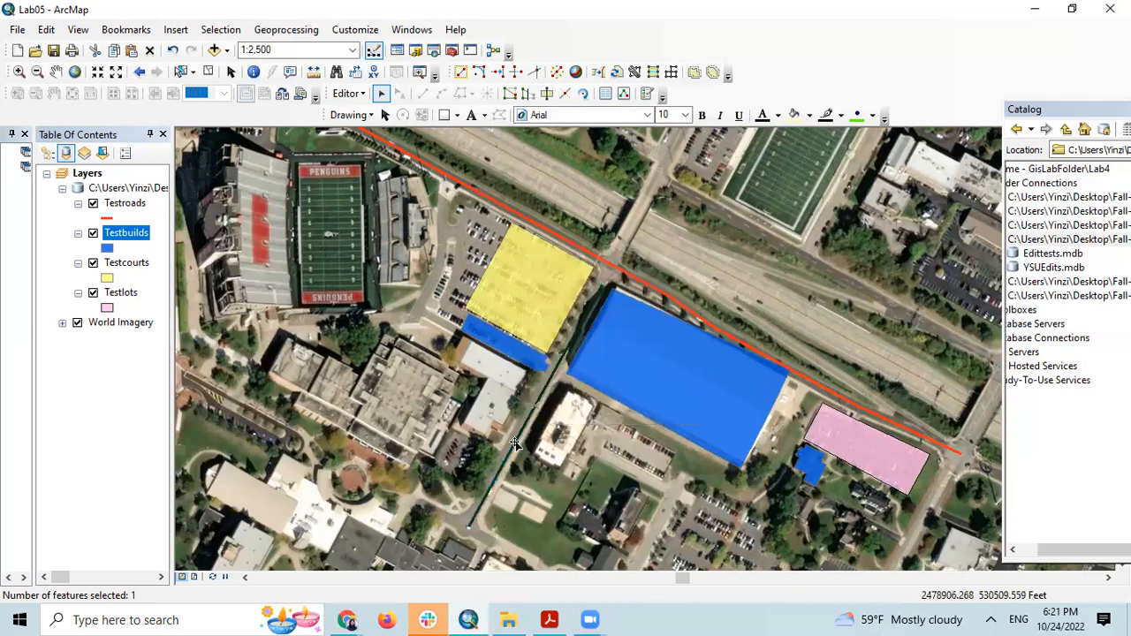
double_click(515, 442)
right_click(516, 439)
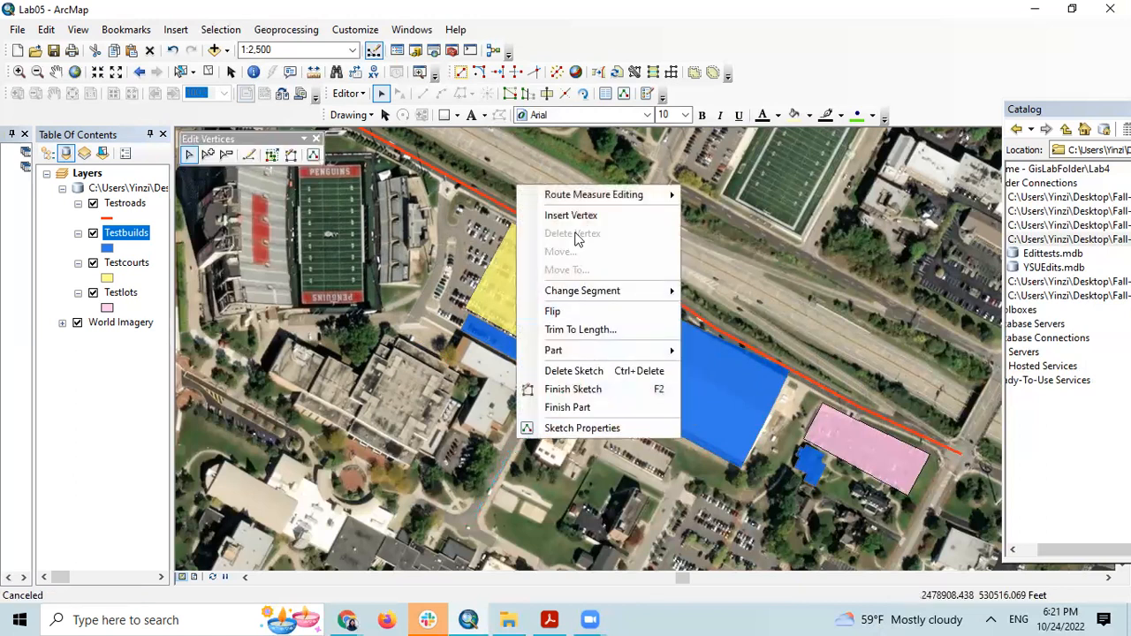
click(577, 216)
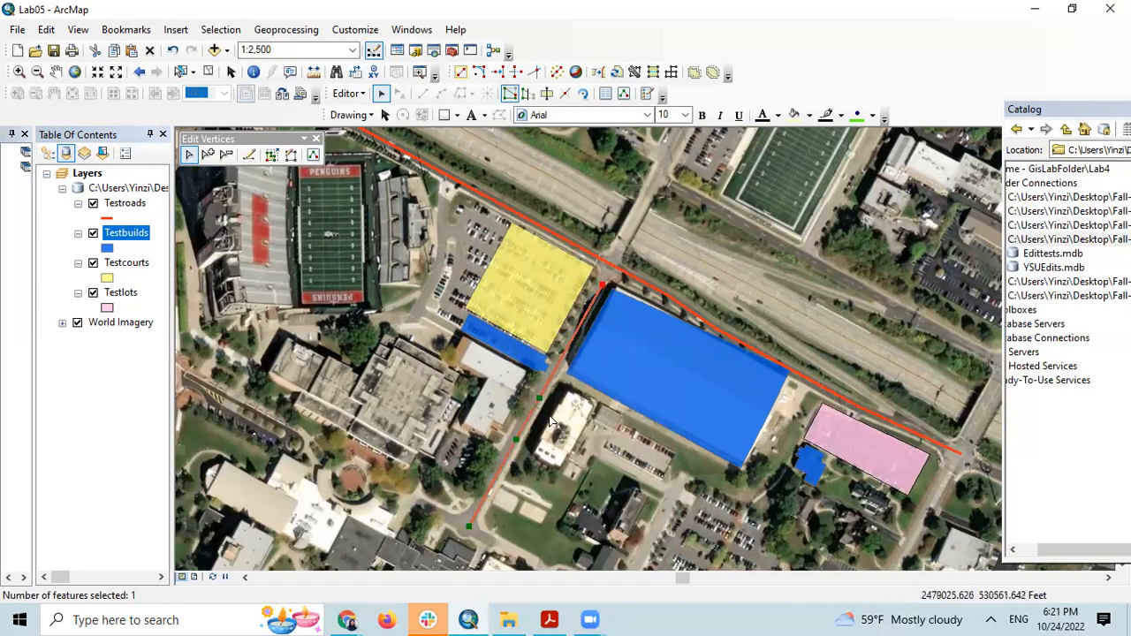
Step: Delete both inserted vertices from the shorter road, keeping only its two endpoints
right_click(538, 397)
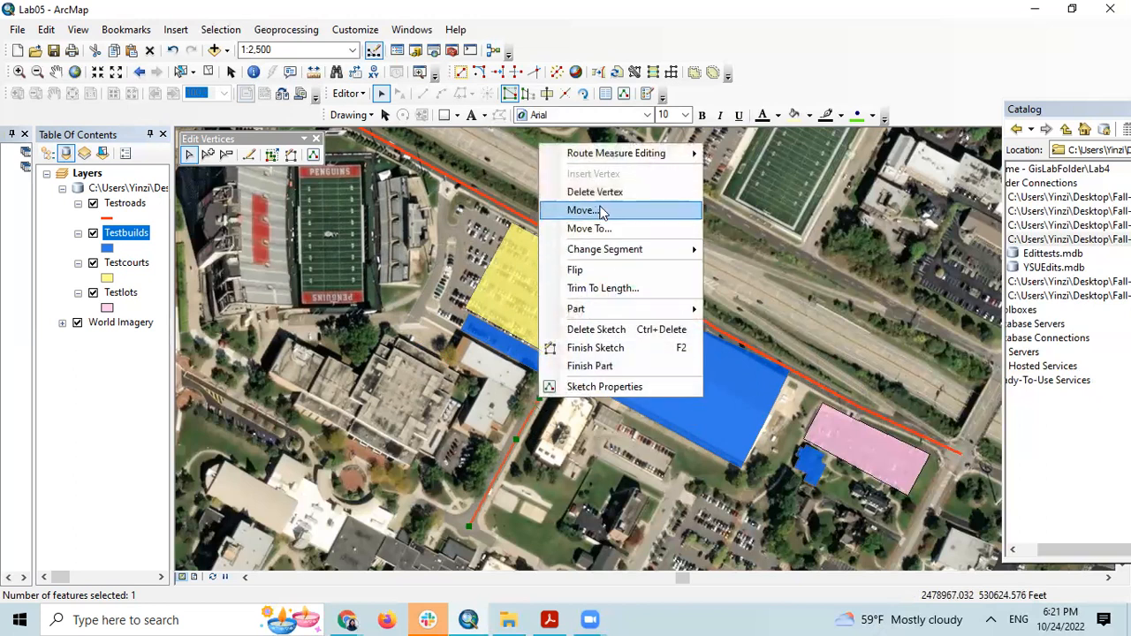
key(Escape)
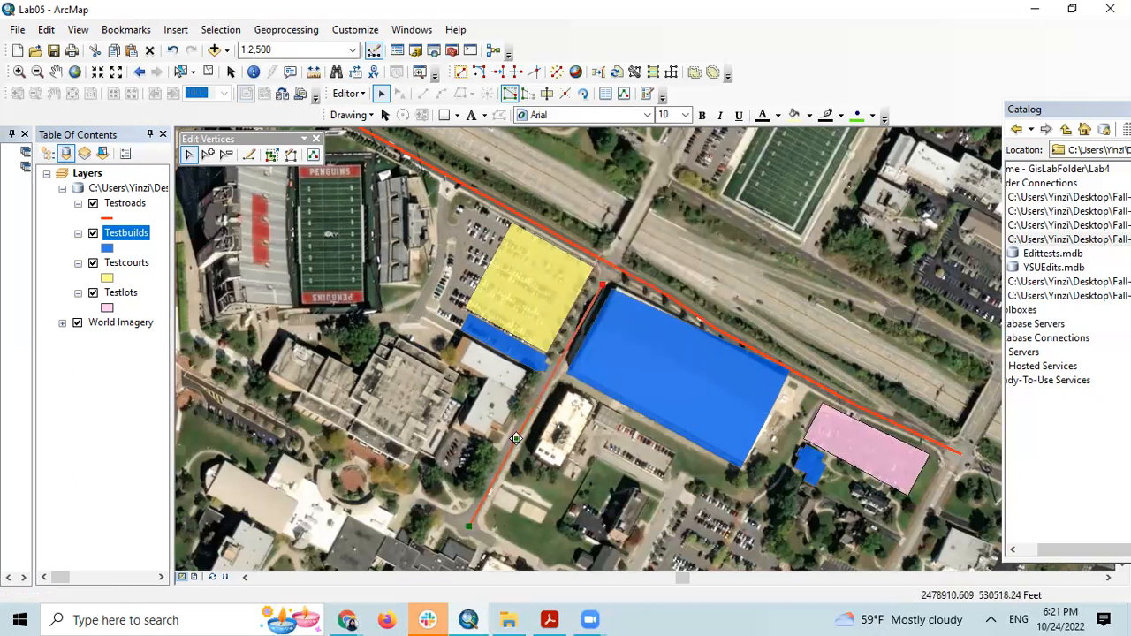
right_click(517, 440)
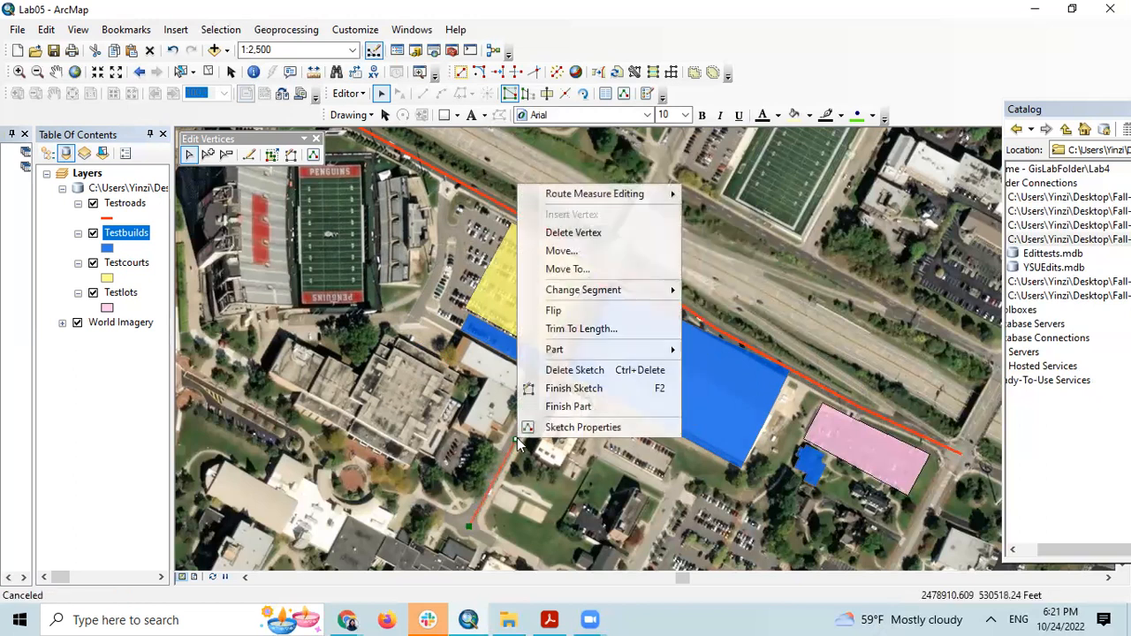
click(573, 232)
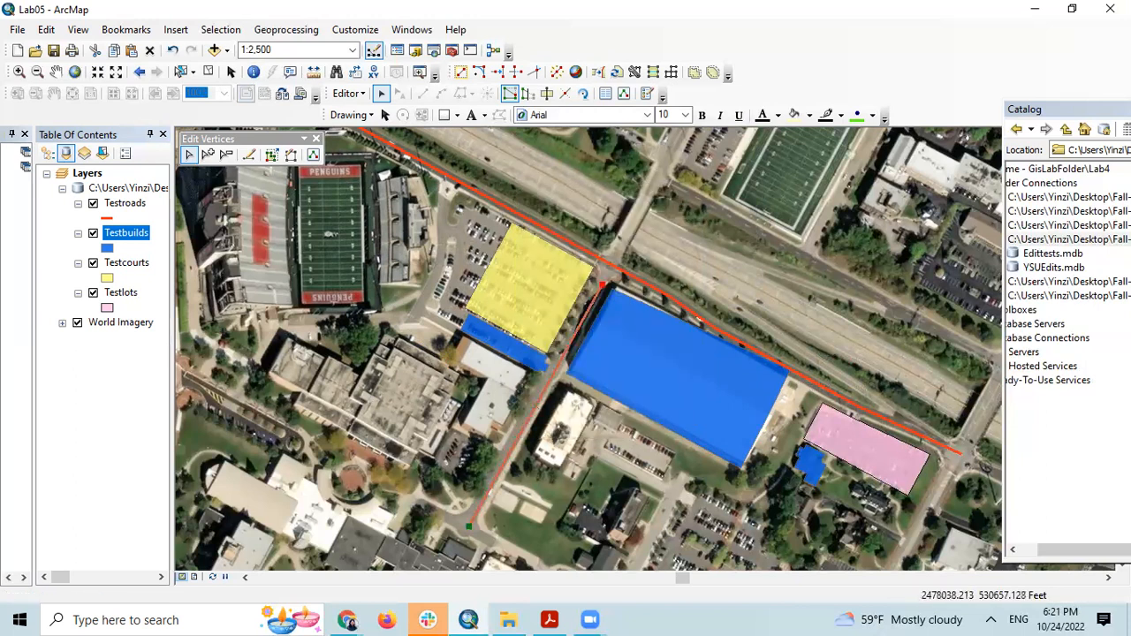
Step: Cut the Testcourts polygon in two with a line about 245 ft long from its west edge to its east edge
click(530, 283)
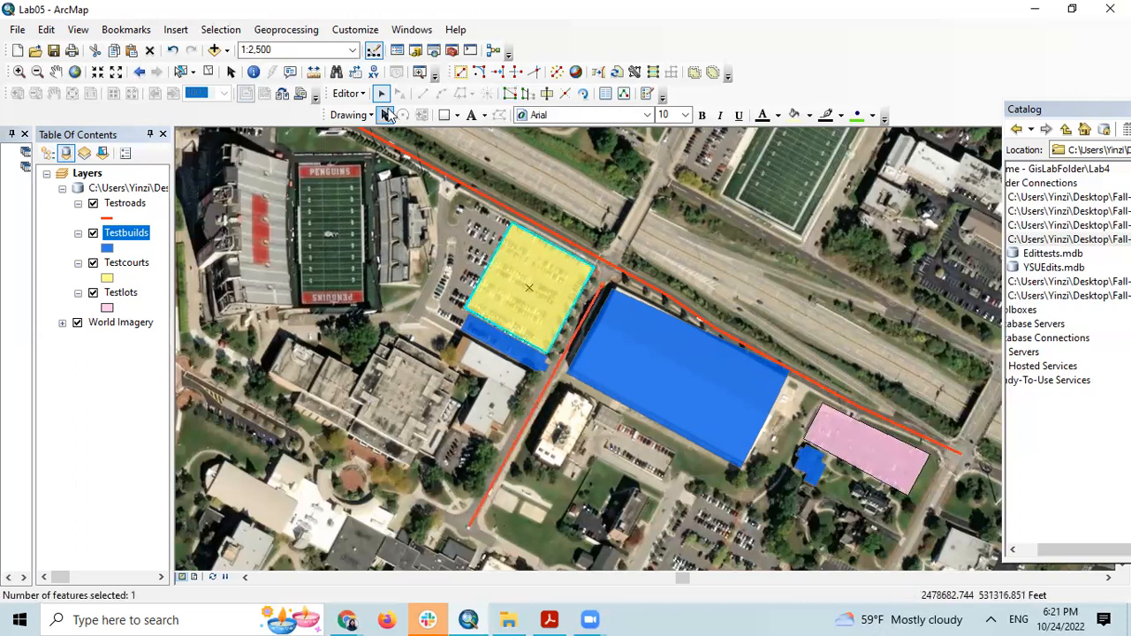
click(354, 93)
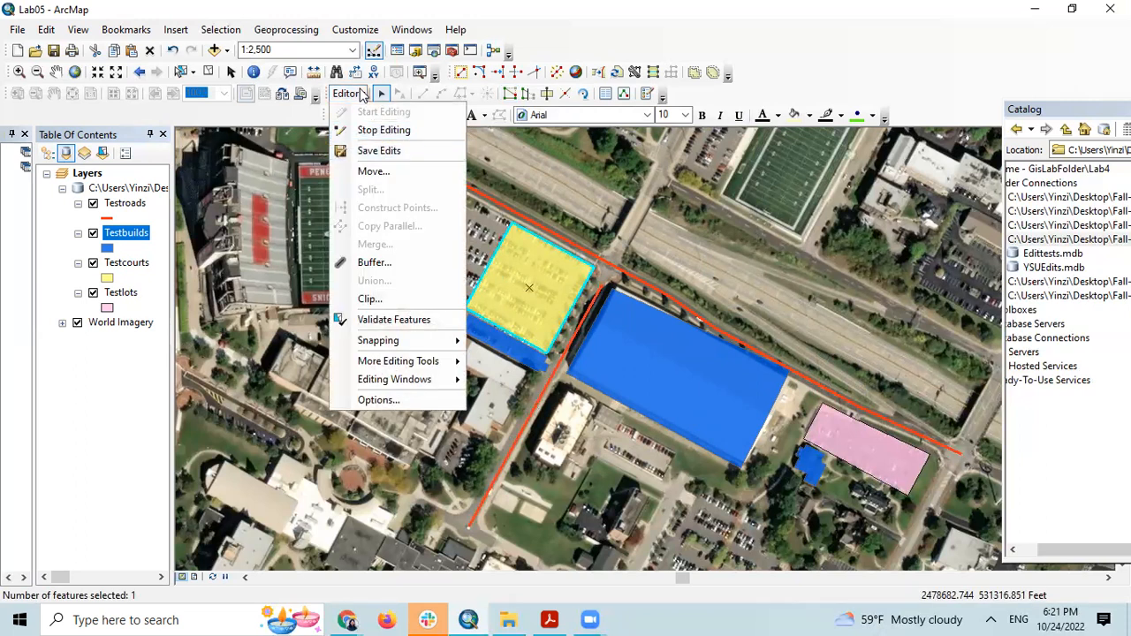
click(362, 95)
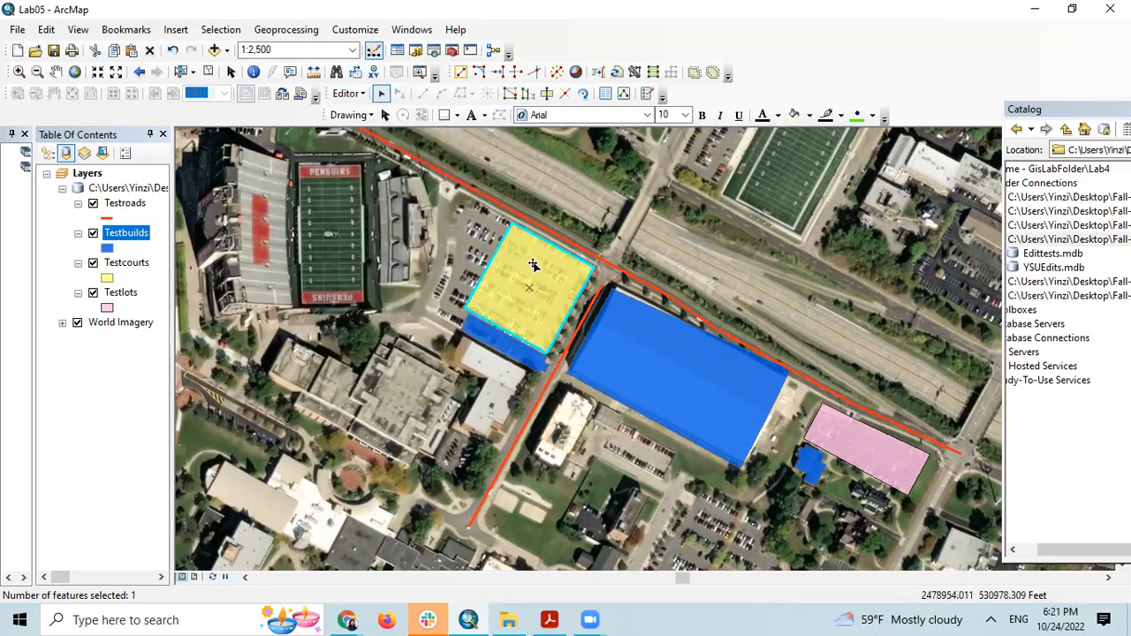
double_click(531, 288)
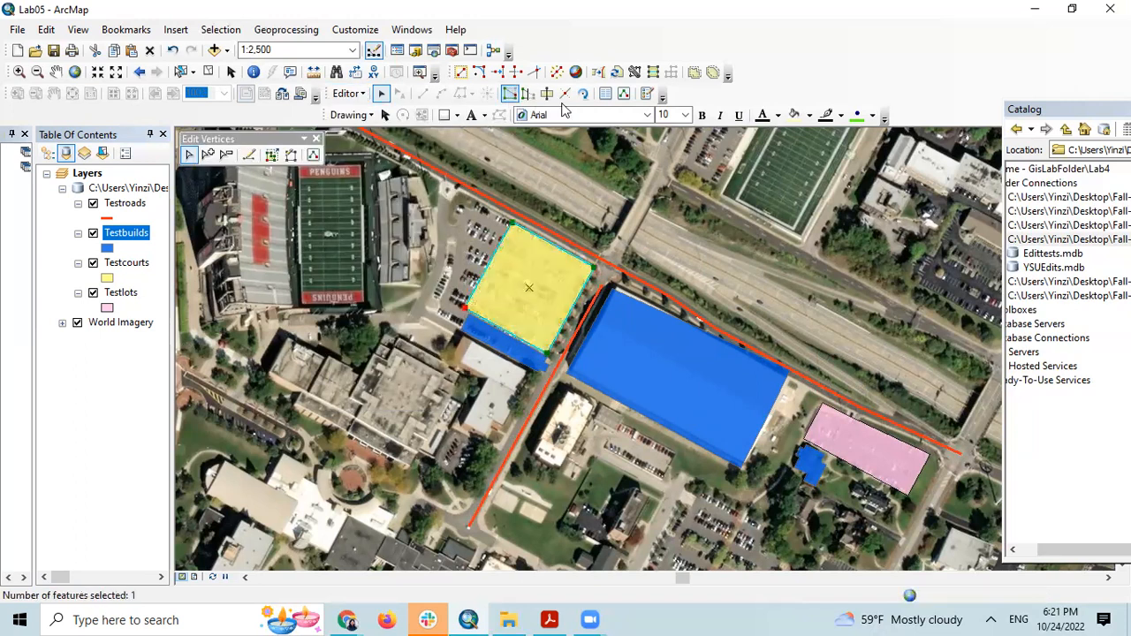
click(547, 94)
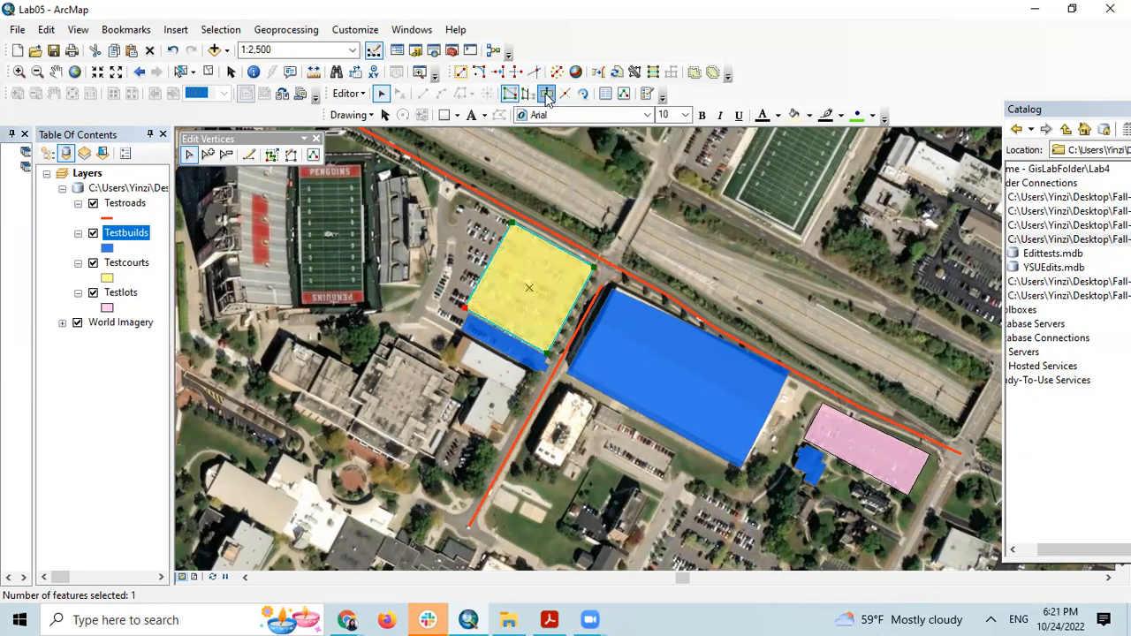
click(485, 272)
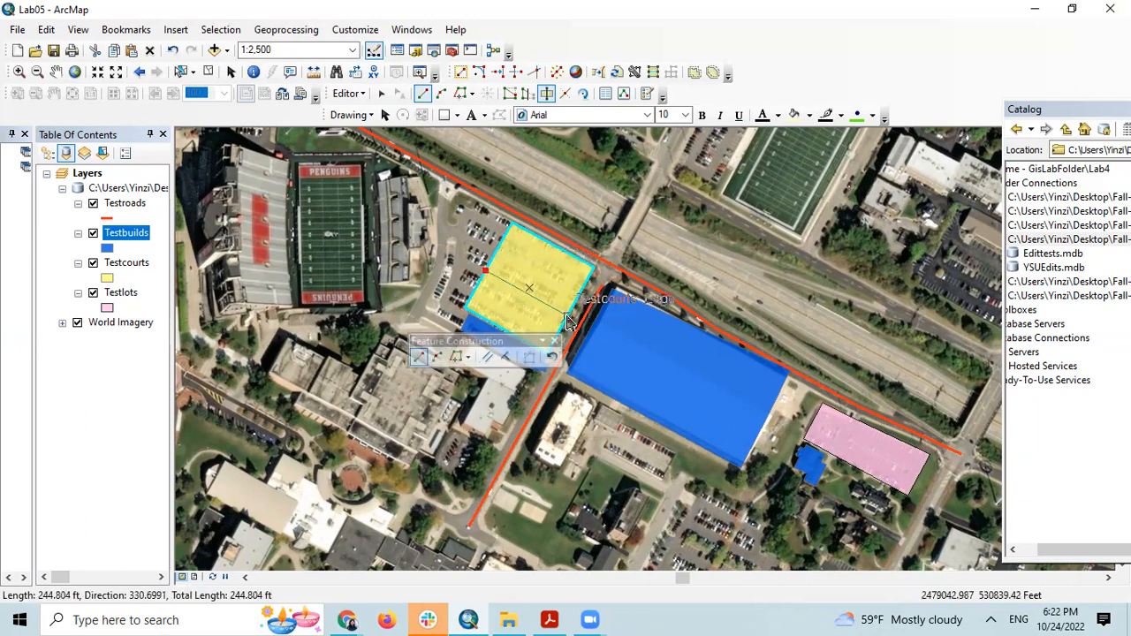
click(567, 323)
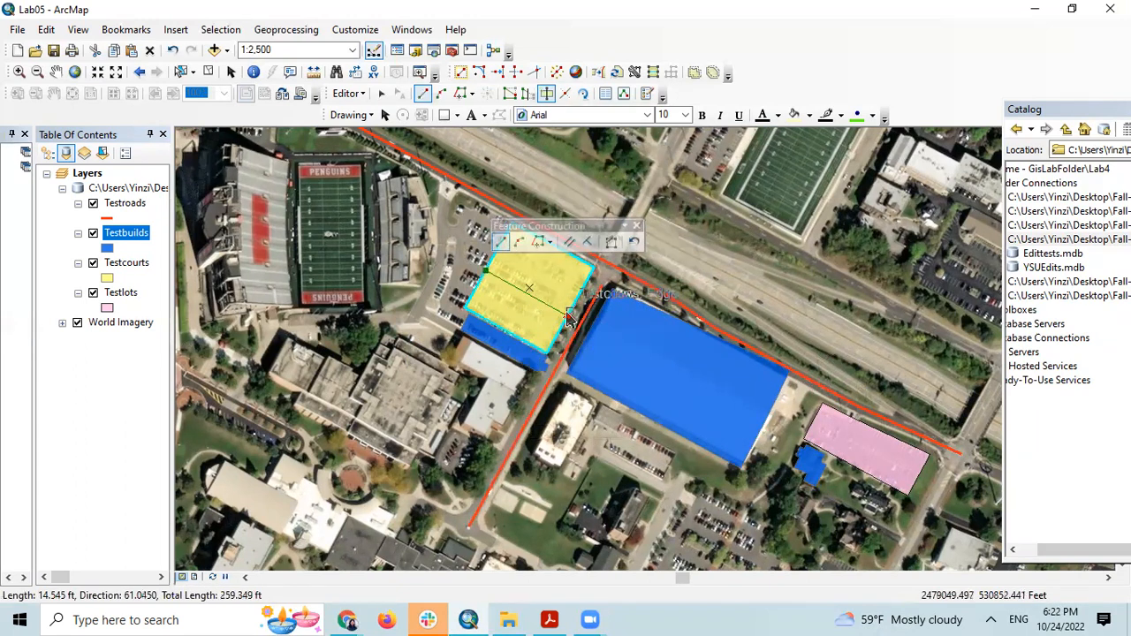
double_click(575, 302)
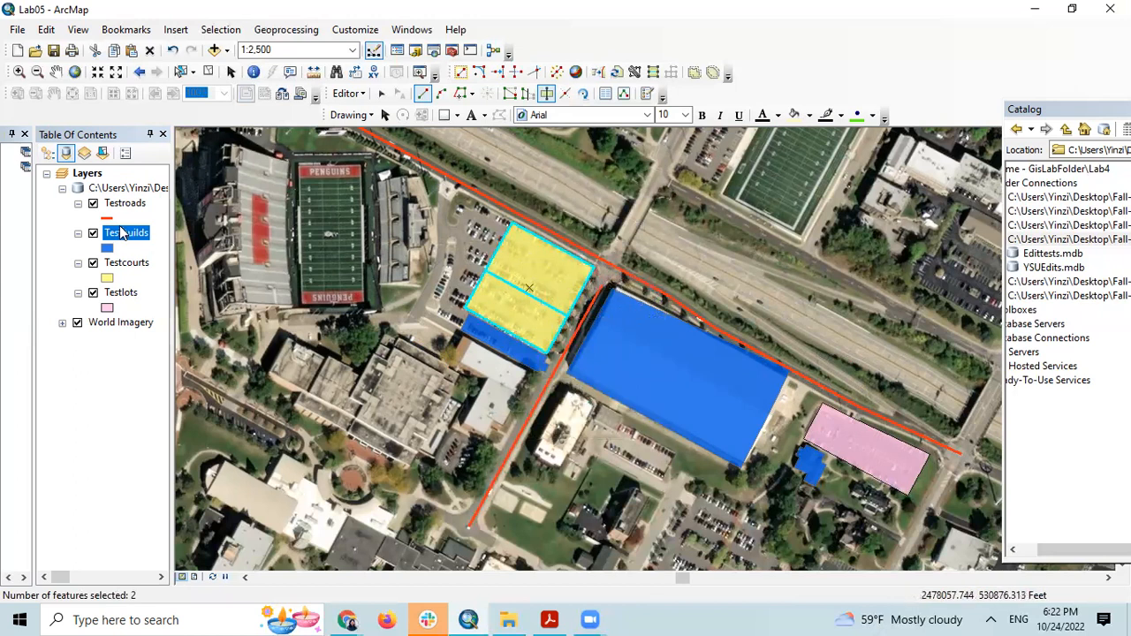
Step: Check the records of the two court pieces in the Testcourts attribute table, and close the table
right_click(108, 269)
click(174, 294)
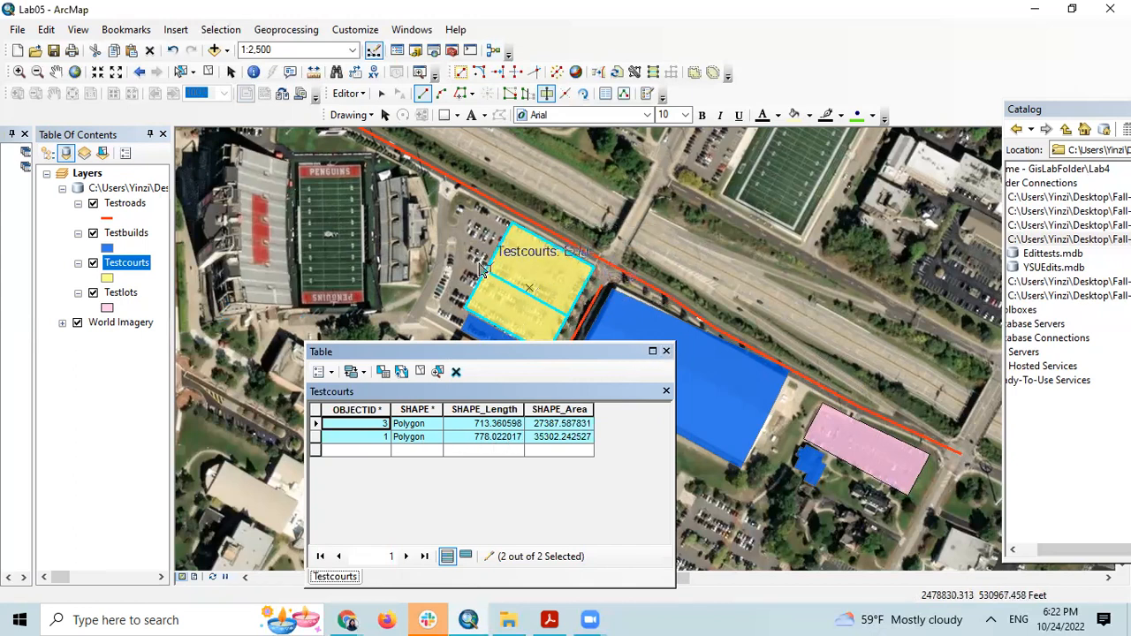
click(666, 351)
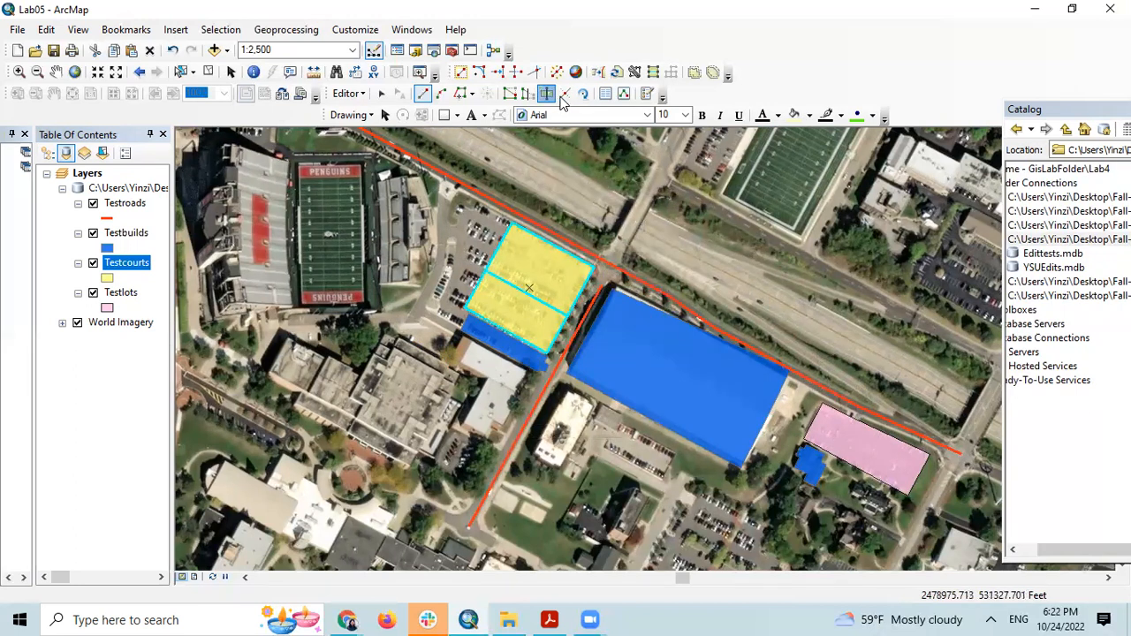
click(524, 427)
double_click(523, 427)
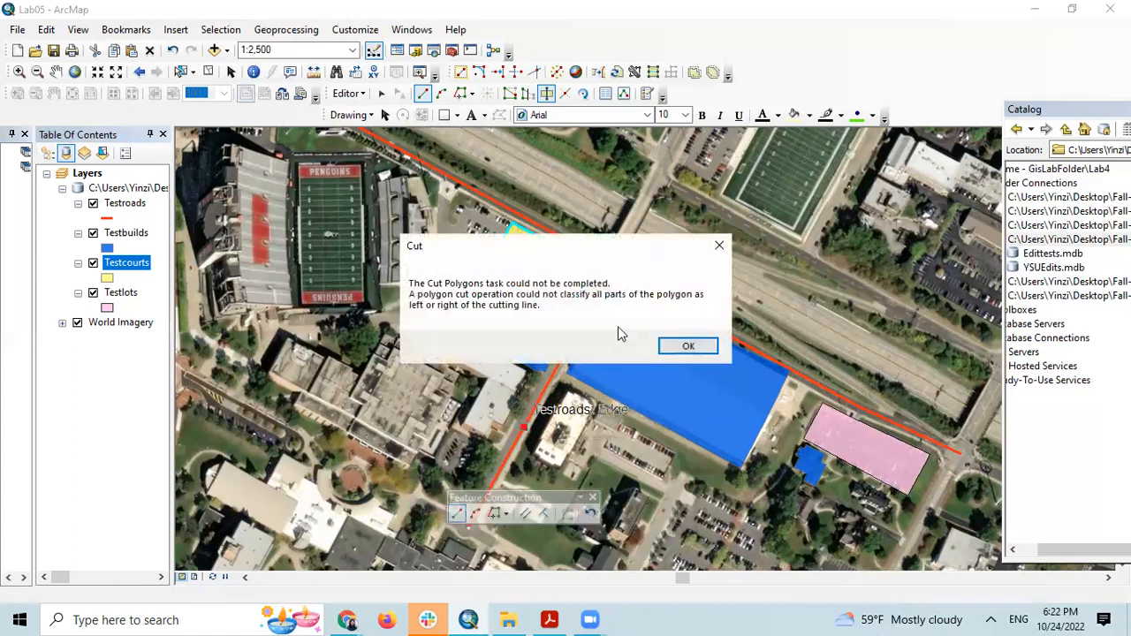
click(718, 247)
Step: Stop editing without saving the changes, and start a new edit session
click(361, 94)
click(376, 131)
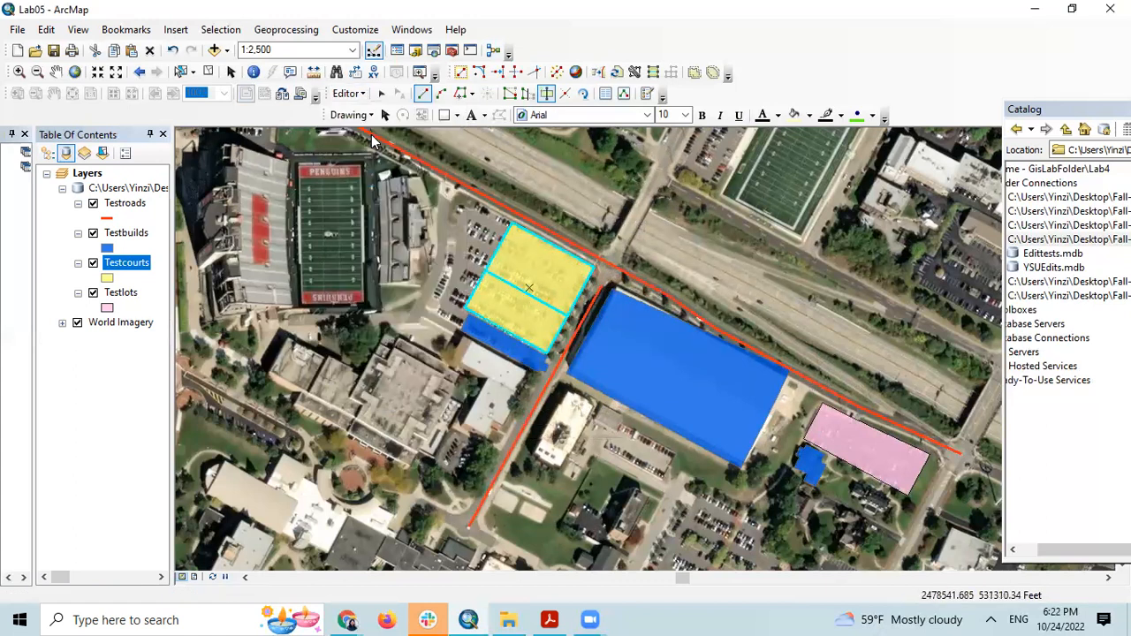
click(572, 362)
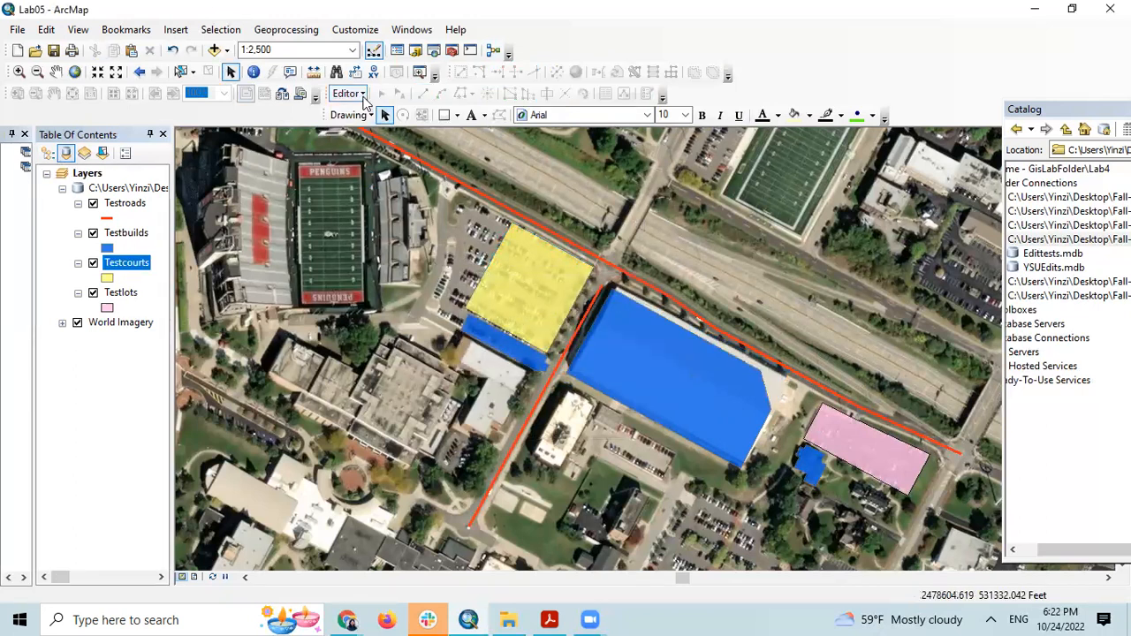
click(347, 94)
click(377, 111)
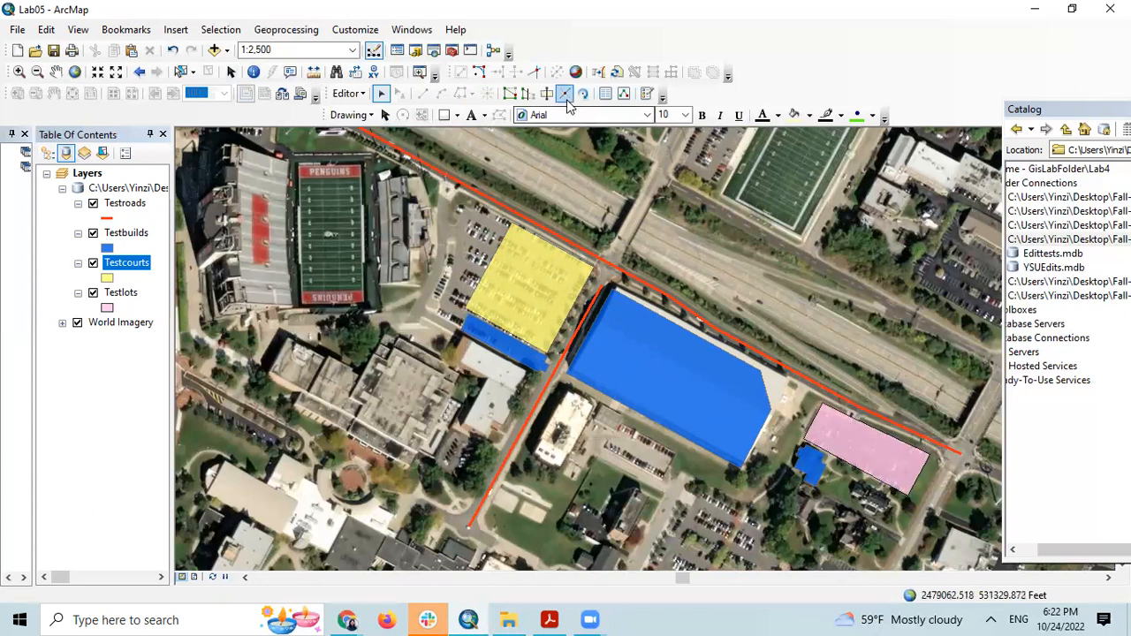
Step: Split the shorter Testroads line west of the large building into two pieces at about its midpoint
click(535, 405)
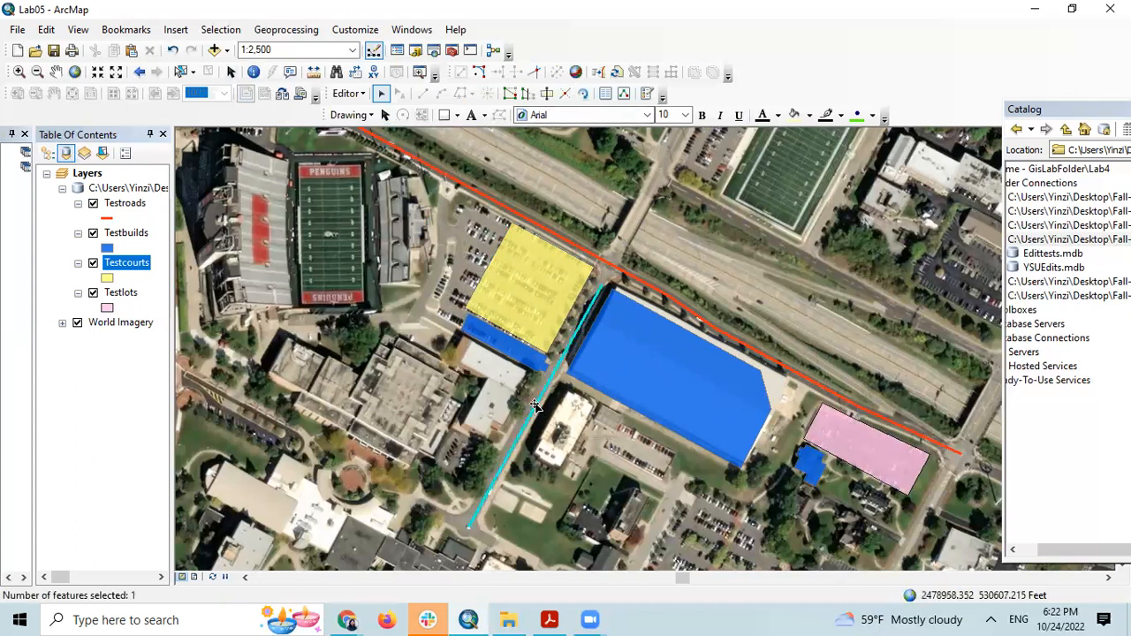
double_click(535, 406)
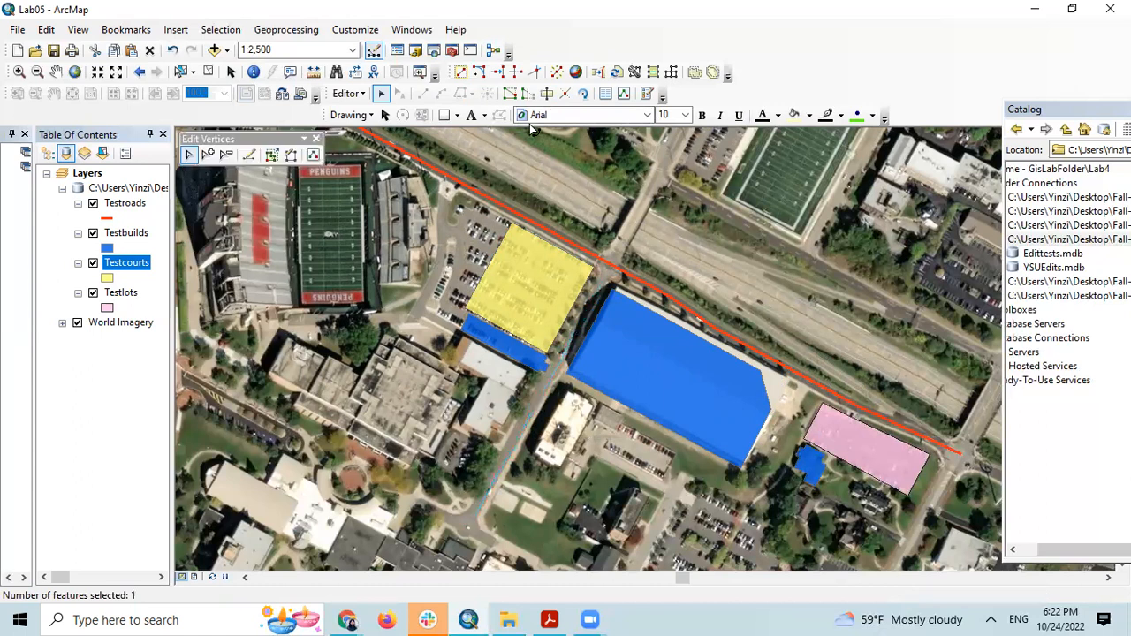
click(564, 94)
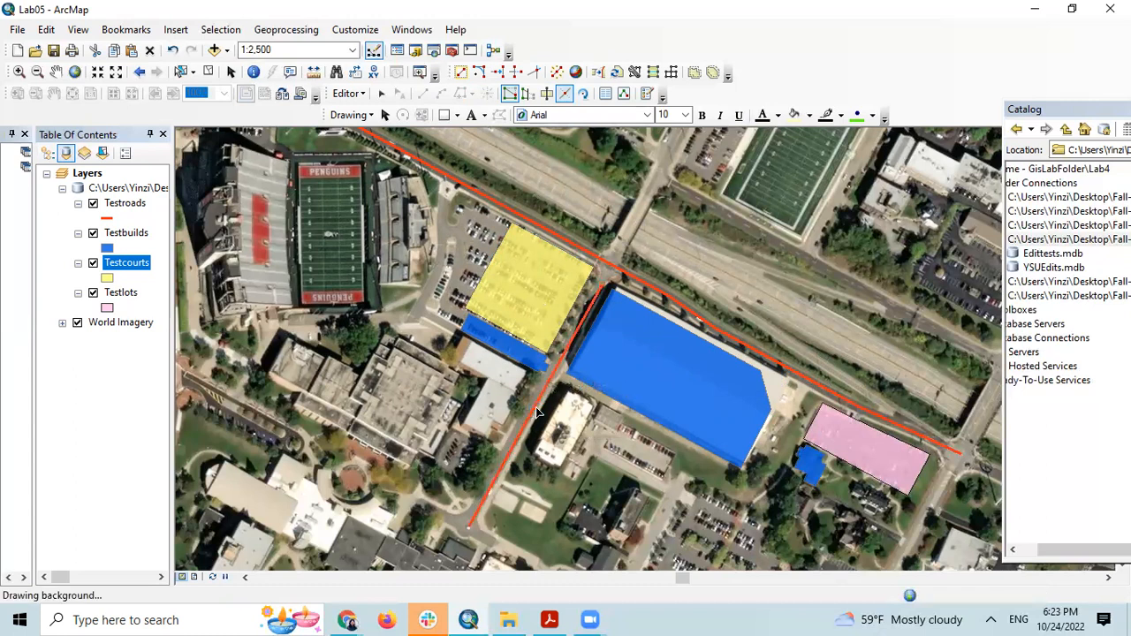
click(534, 412)
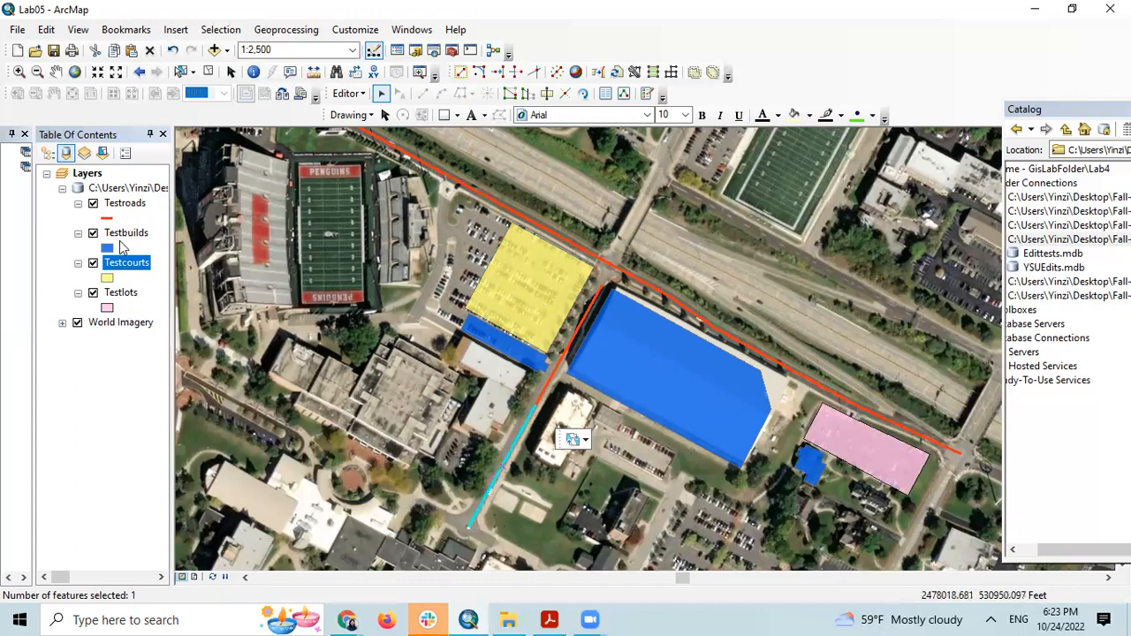
Step: Examine the road pieces' records in the Testroads attribute table beside the map, and close the table
click(123, 206)
right_click(123, 206)
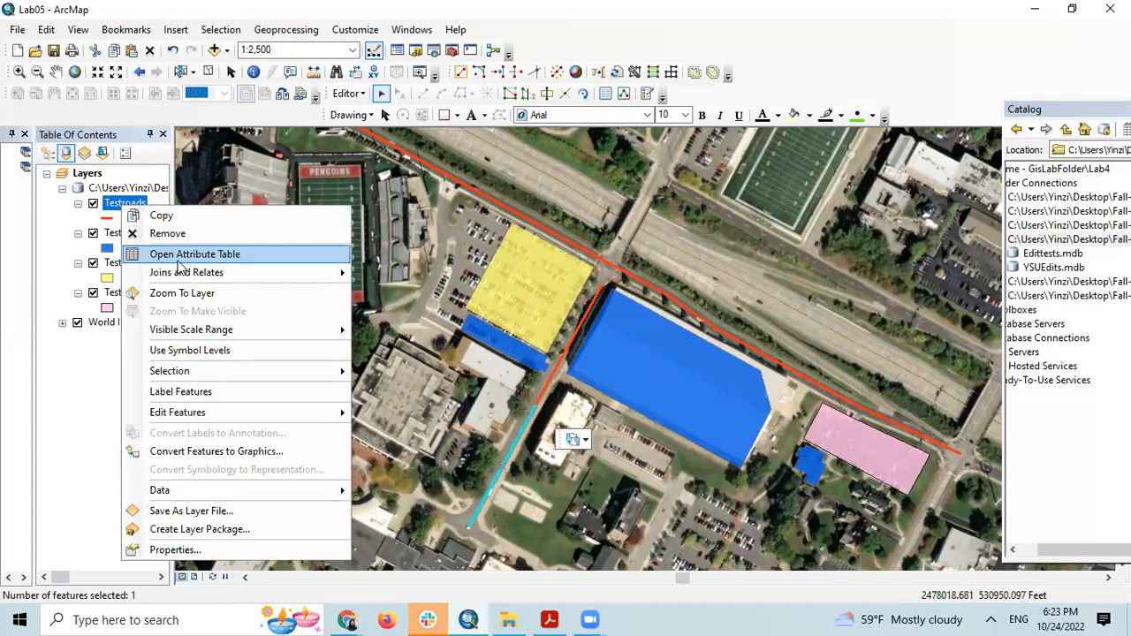
click(181, 254)
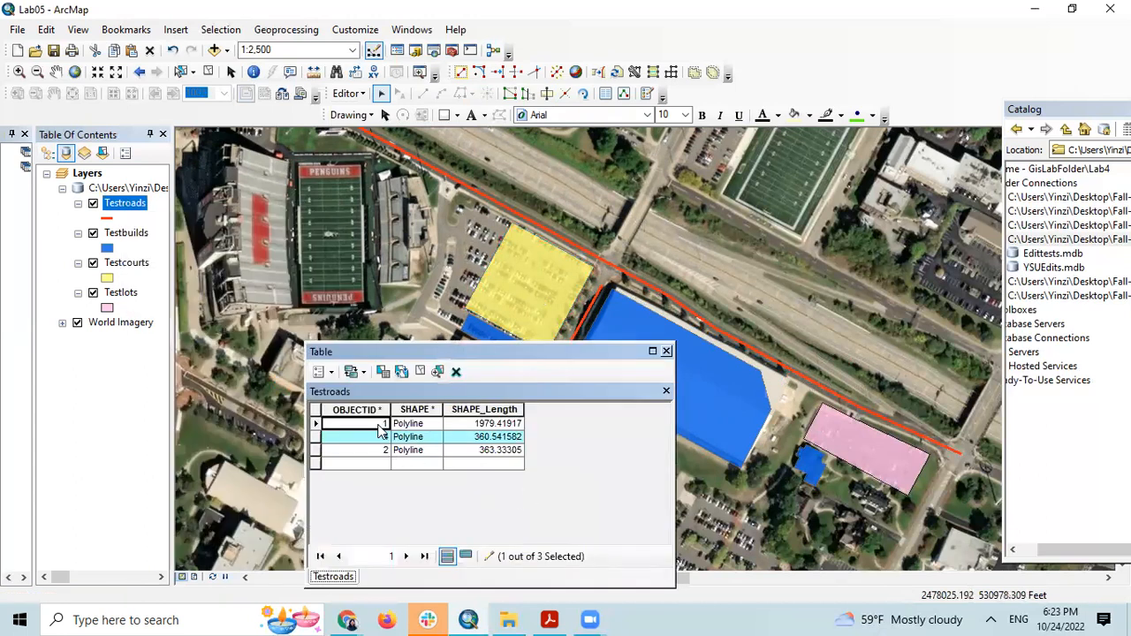
drag(580, 358, 300, 306)
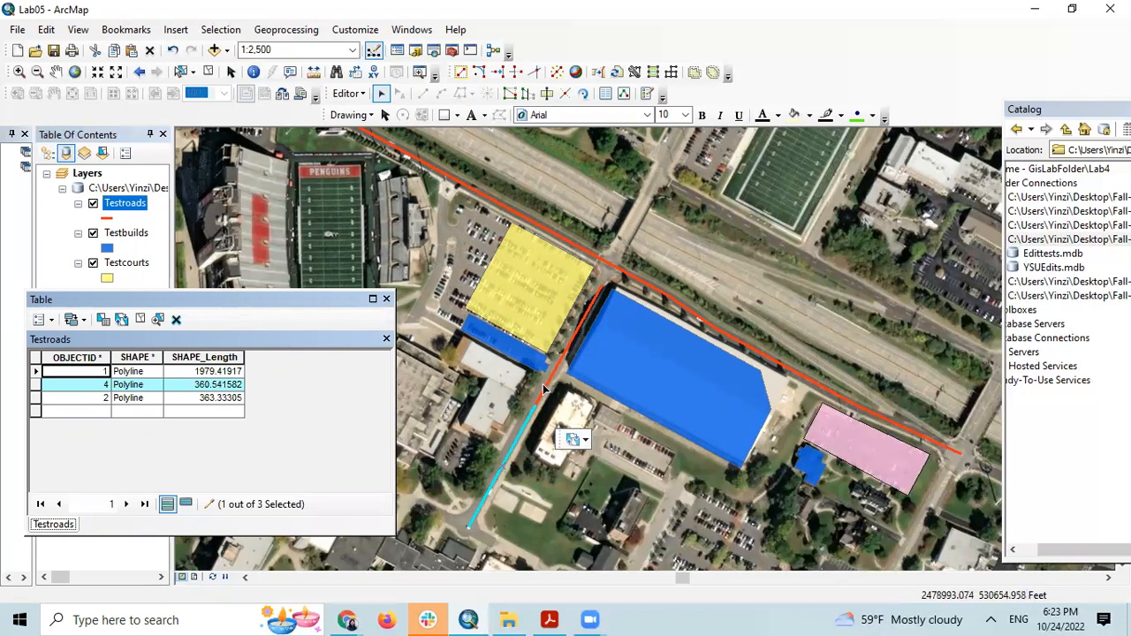
click(386, 300)
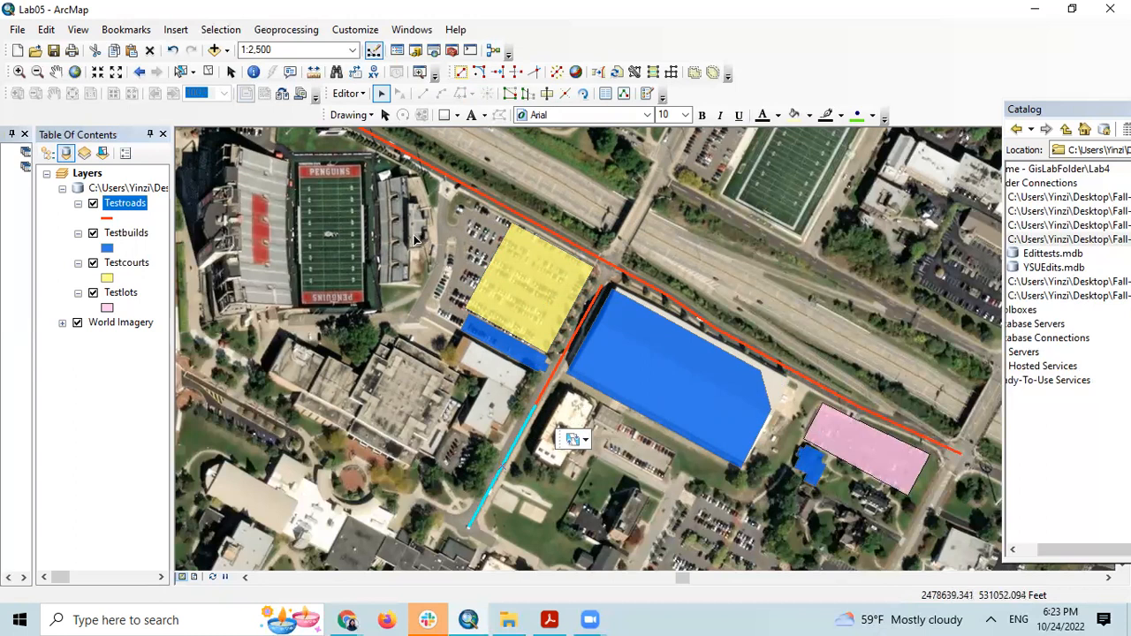
click(362, 93)
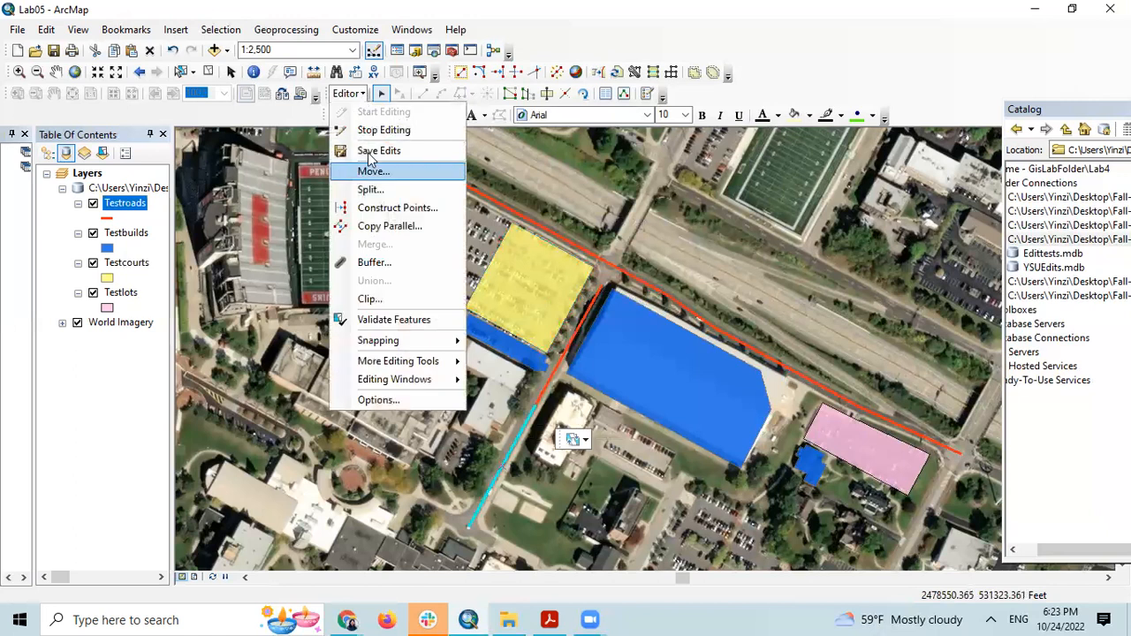
click(362, 93)
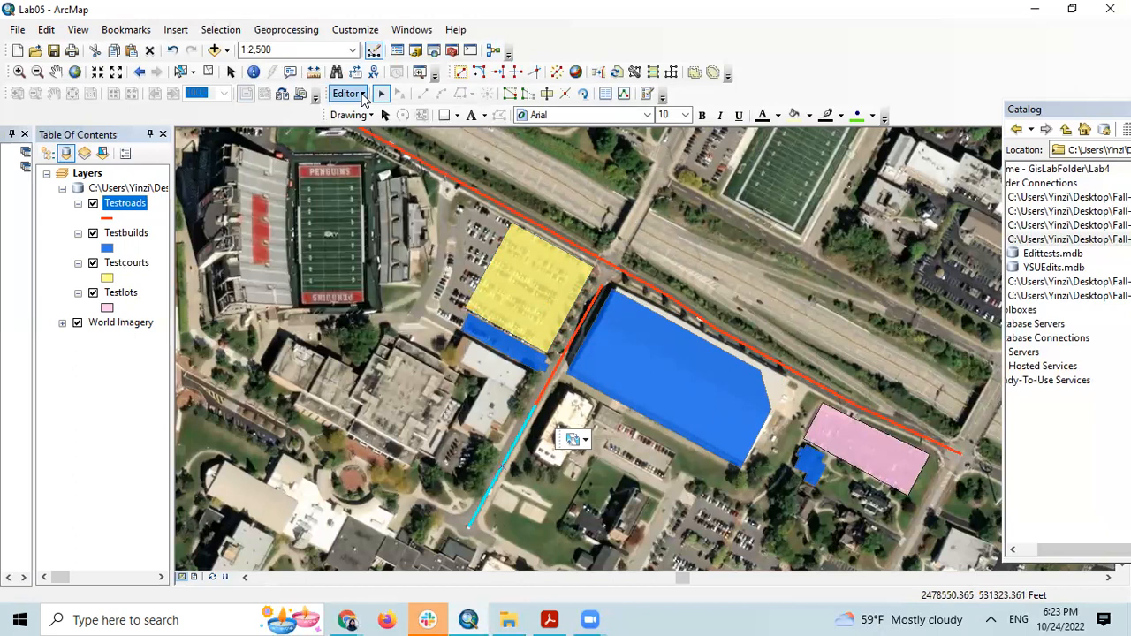
click(363, 94)
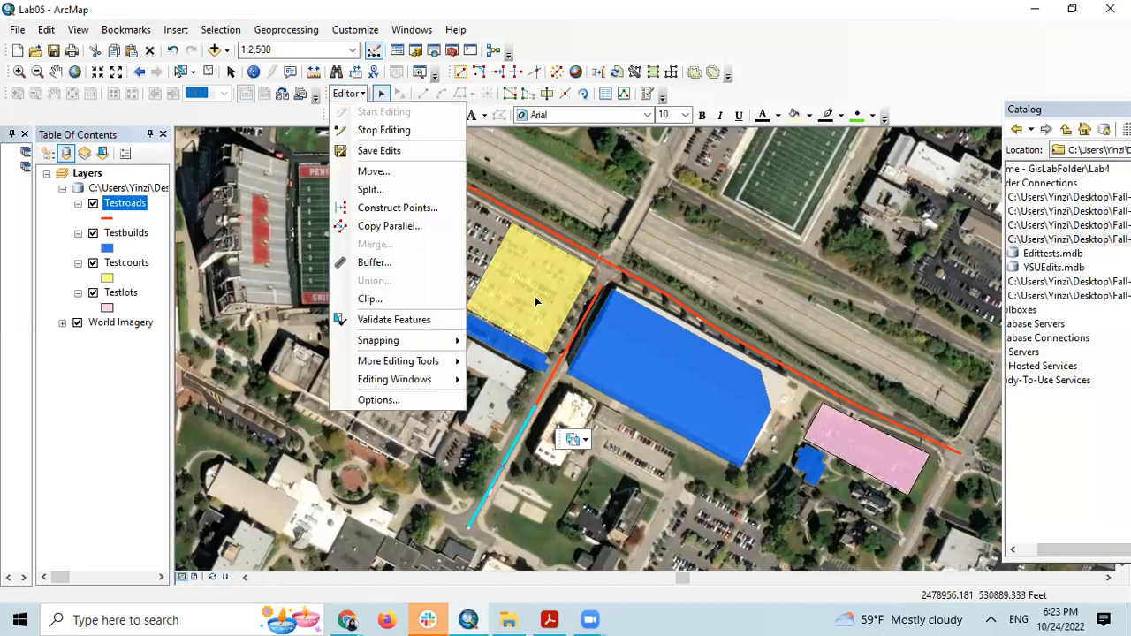
click(541, 370)
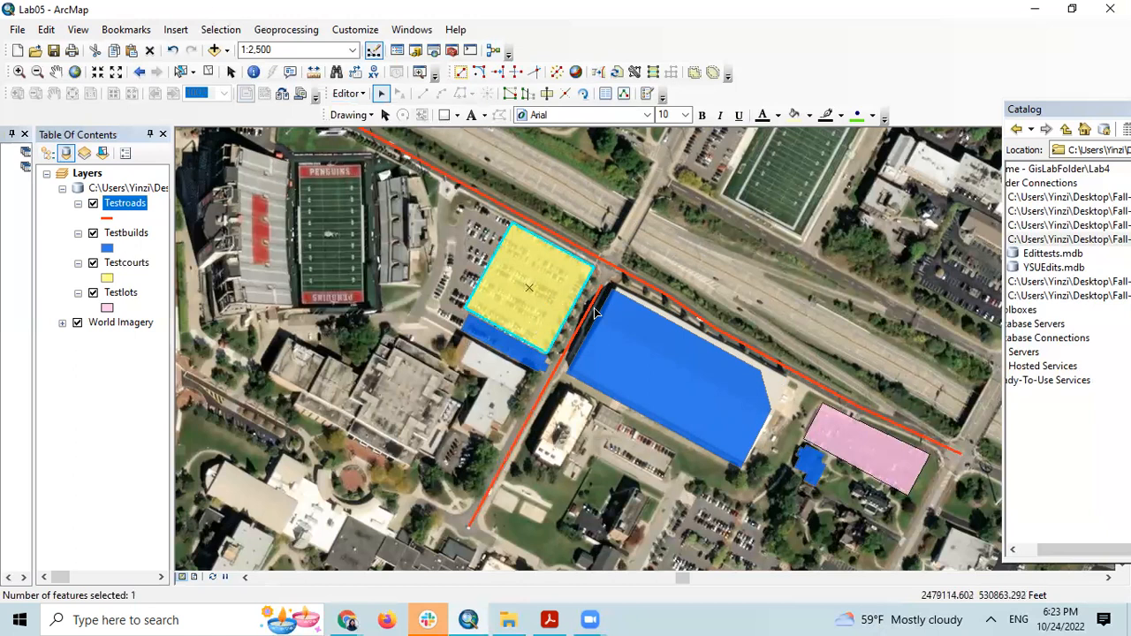
click(347, 94)
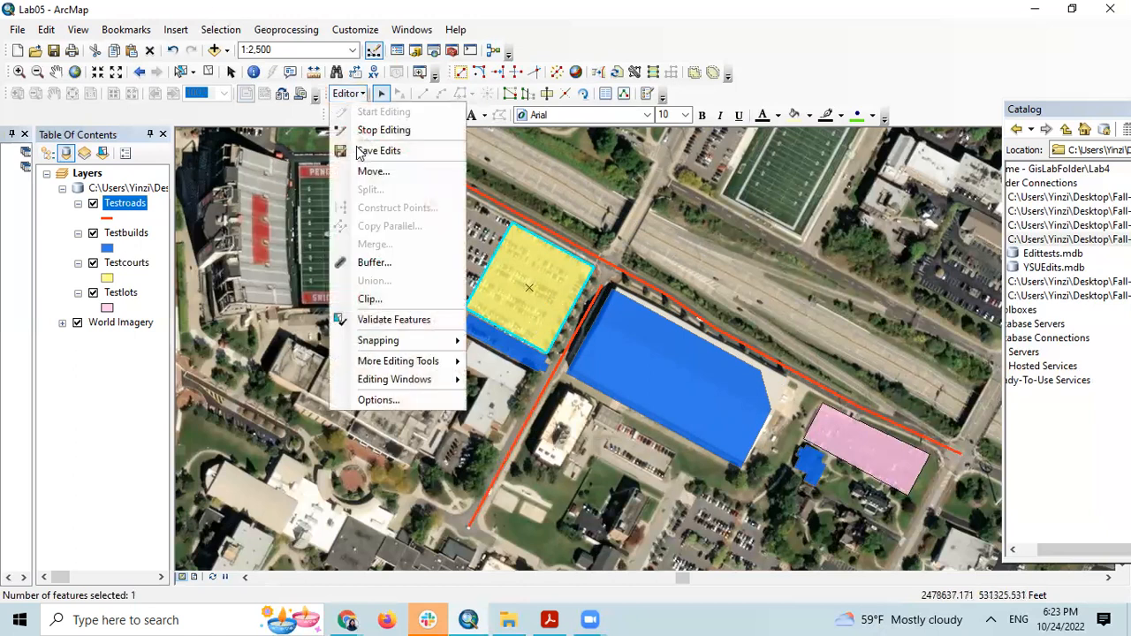
click(541, 286)
Step: Inspect the vertices of the split road's southern piece, followed by those of its northern piece
click(534, 422)
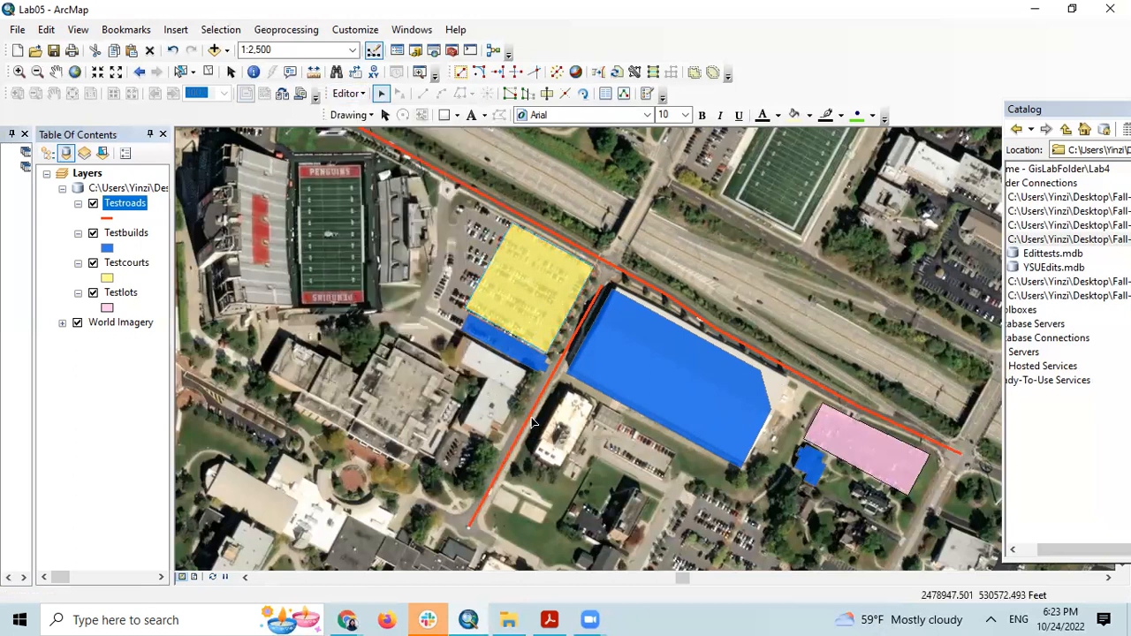
double_click(532, 415)
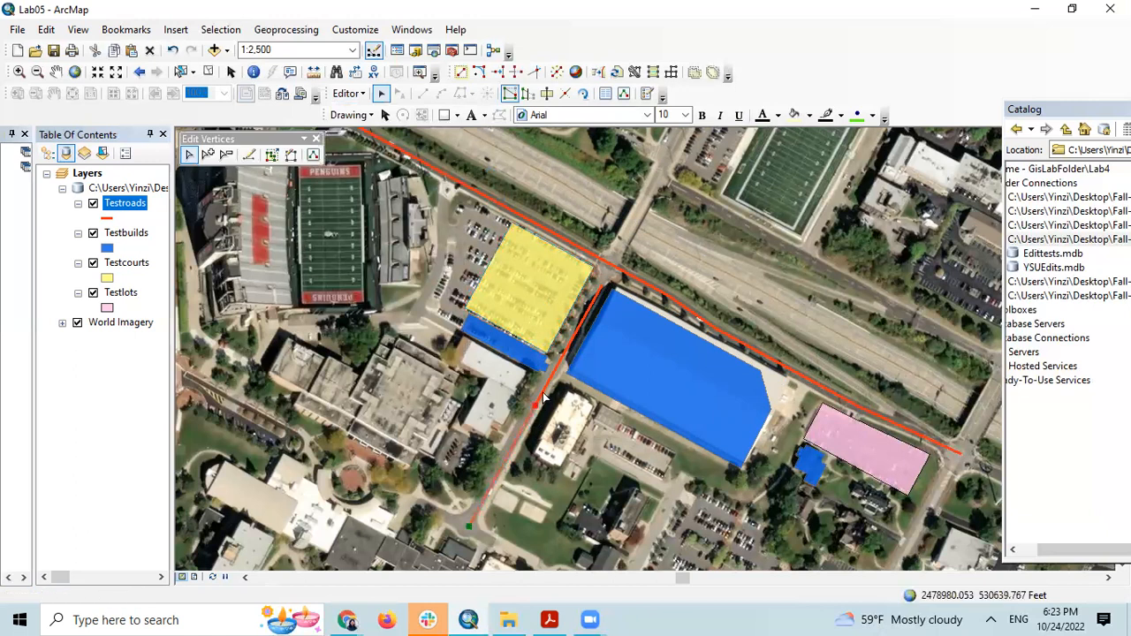
key(Escape)
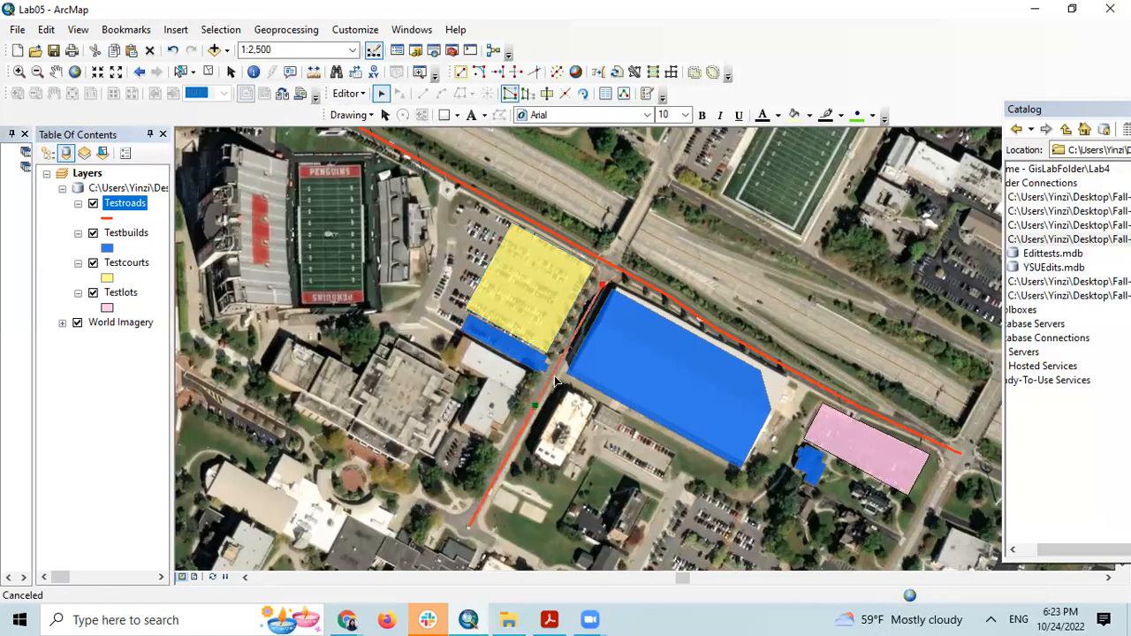
double_click(556, 381)
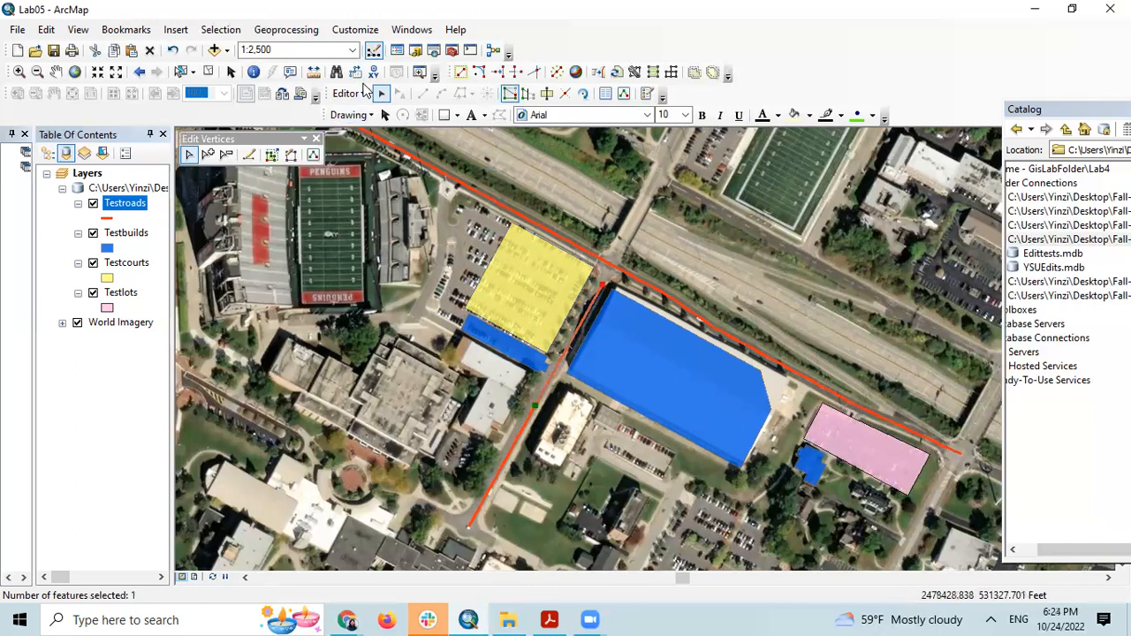
Step: Display the Snapping toolbar, open the snapping options to the tolerance setting, and accept the options
click(361, 93)
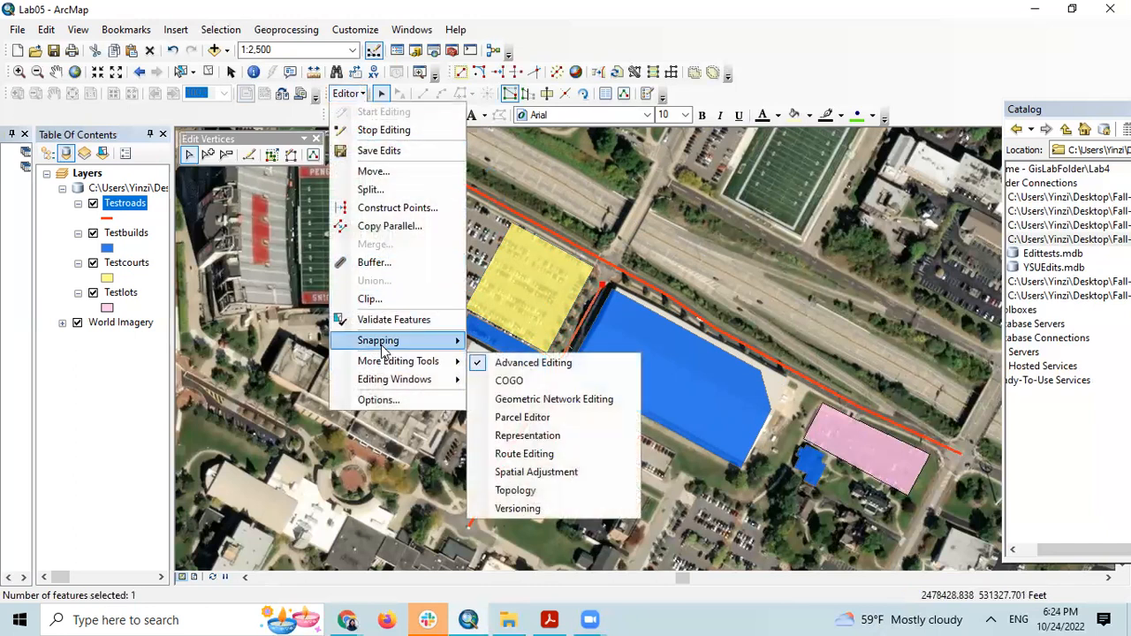
mouse_move(388, 351)
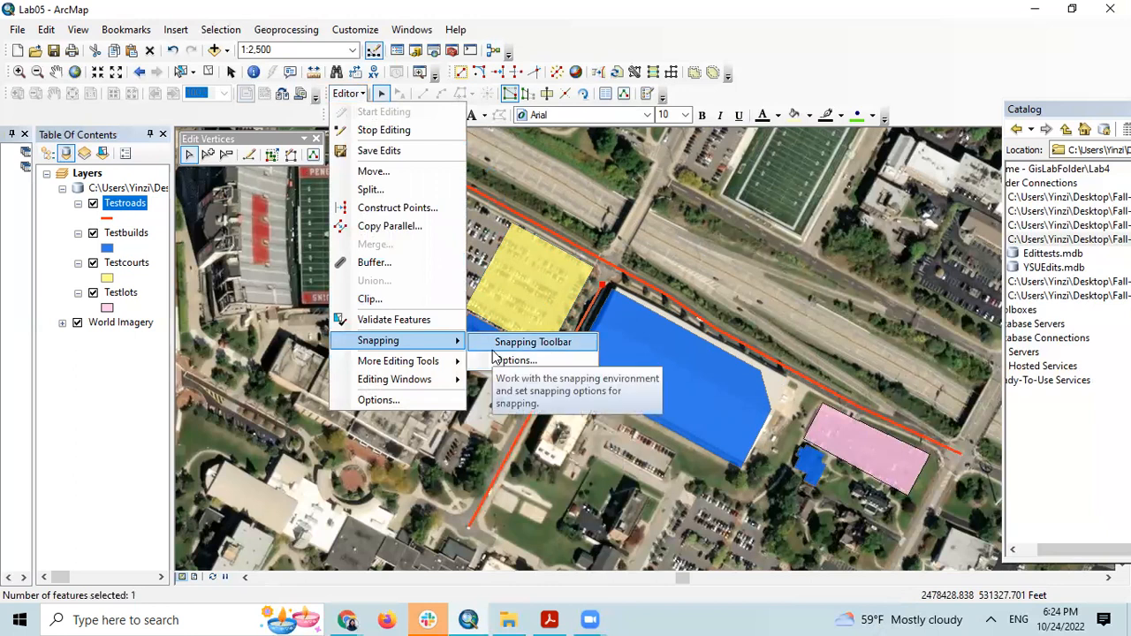
click(528, 342)
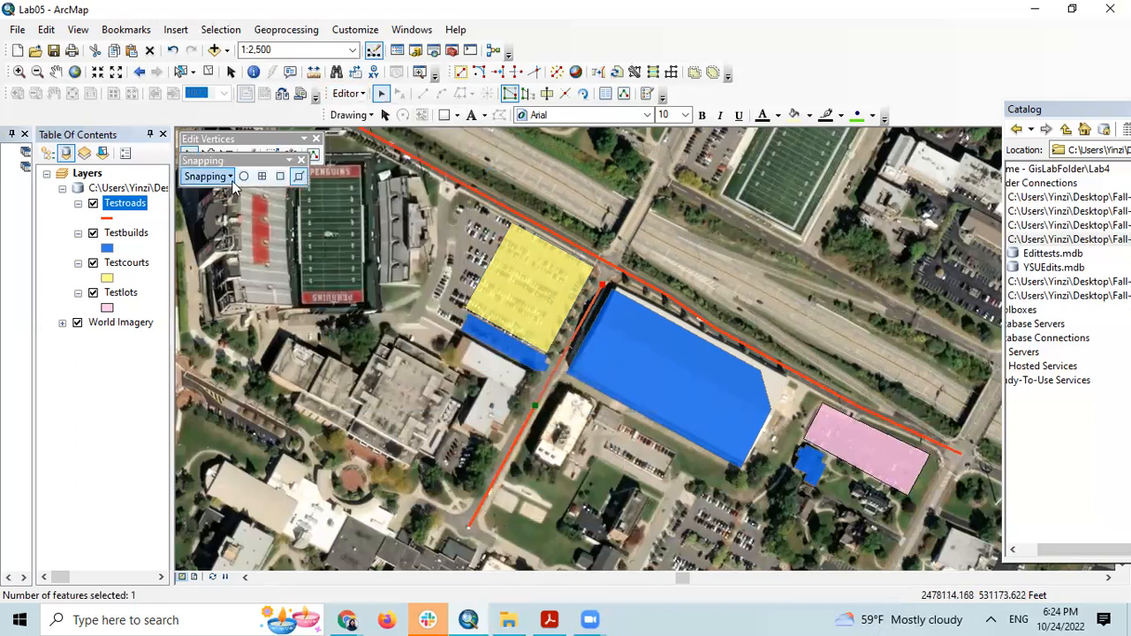
click(349, 94)
mouse_move(398, 343)
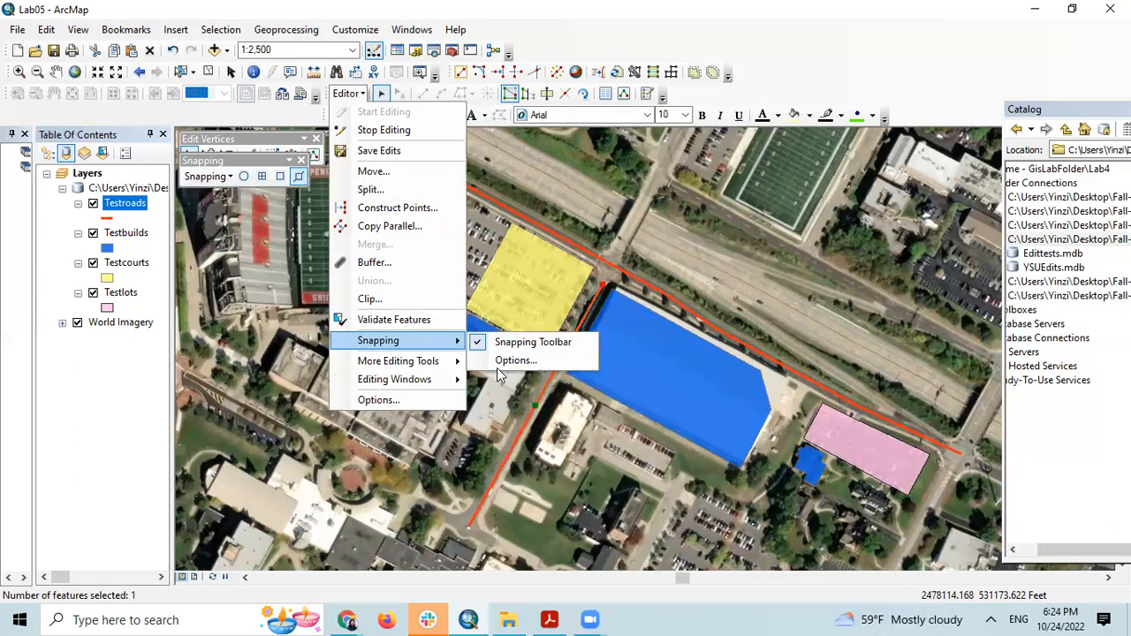
click(500, 360)
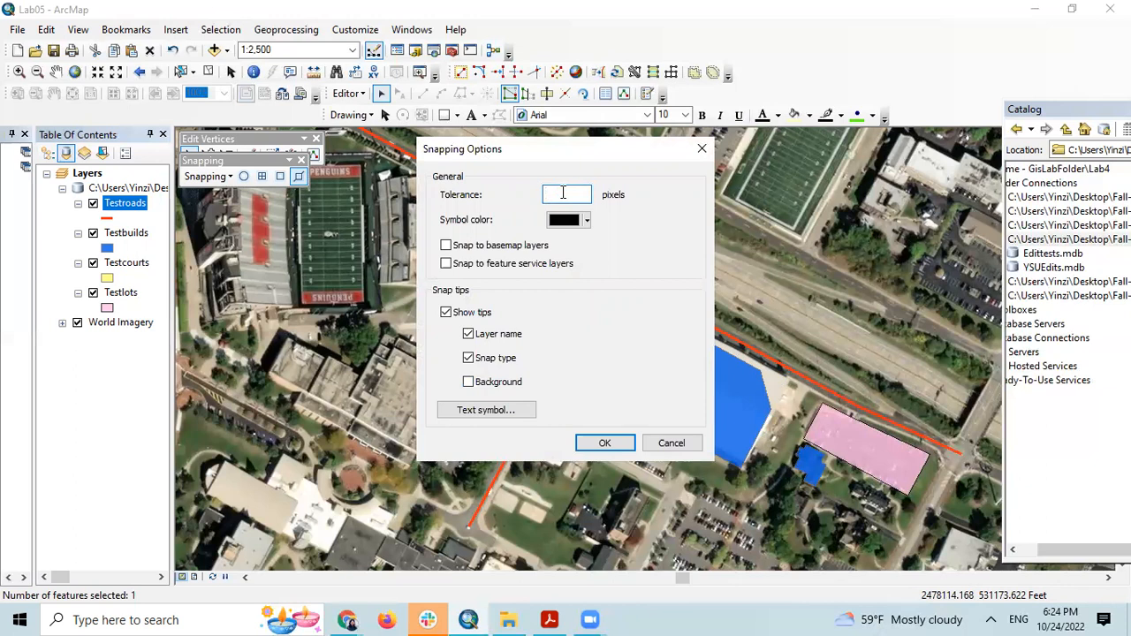
click(604, 446)
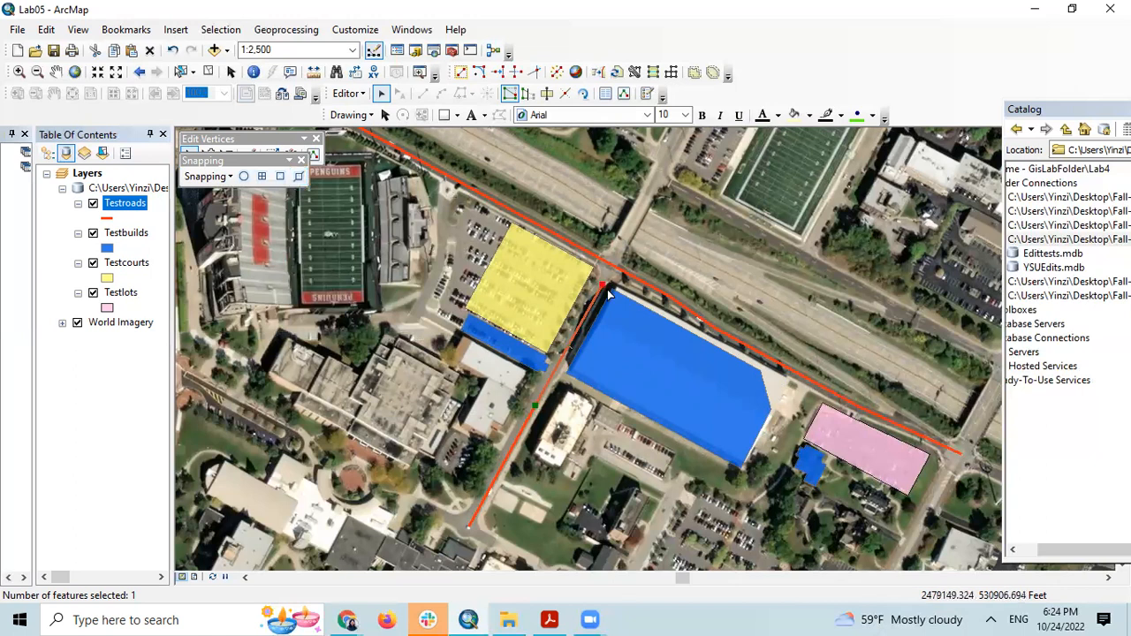
Step: Move the split road's northern end vertex onto the long Testroads line at the junction, and finish the vertex edit
drag(602, 284, 610, 266)
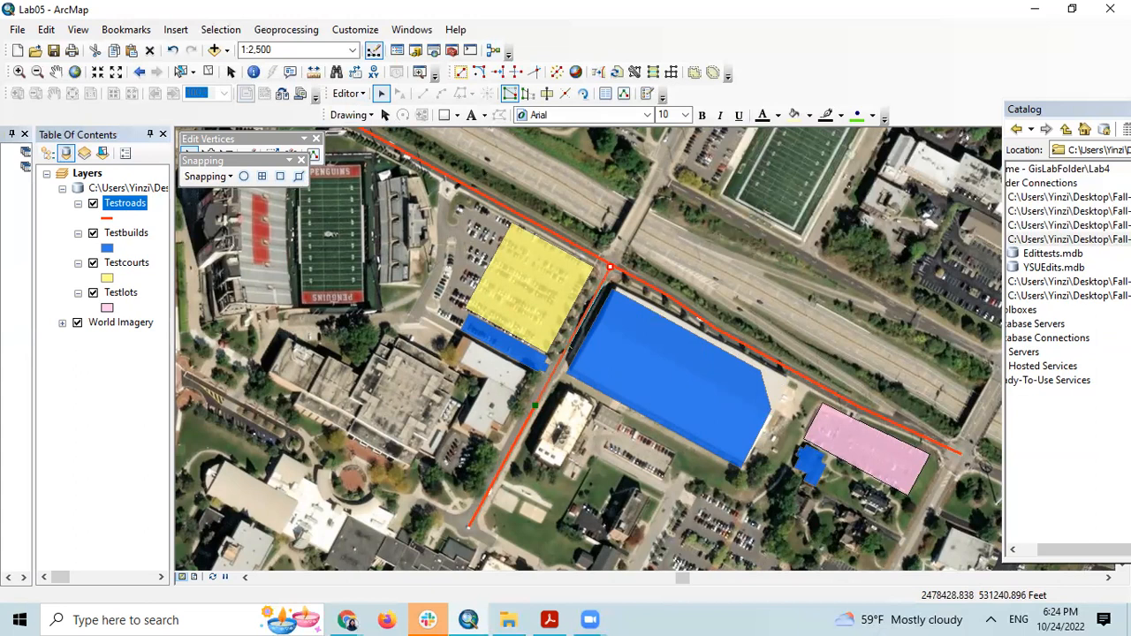
click(524, 280)
Step: Inspect the length and area attributes of the yellow Testcourts polygon, and close the Attributes window
double_click(530, 297)
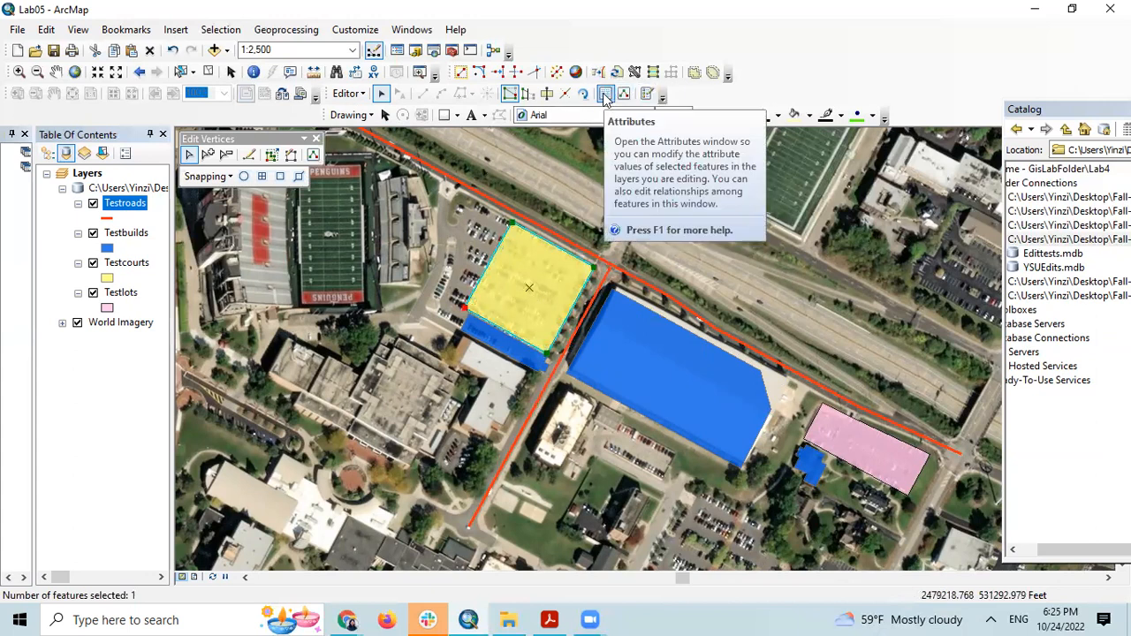
click(605, 95)
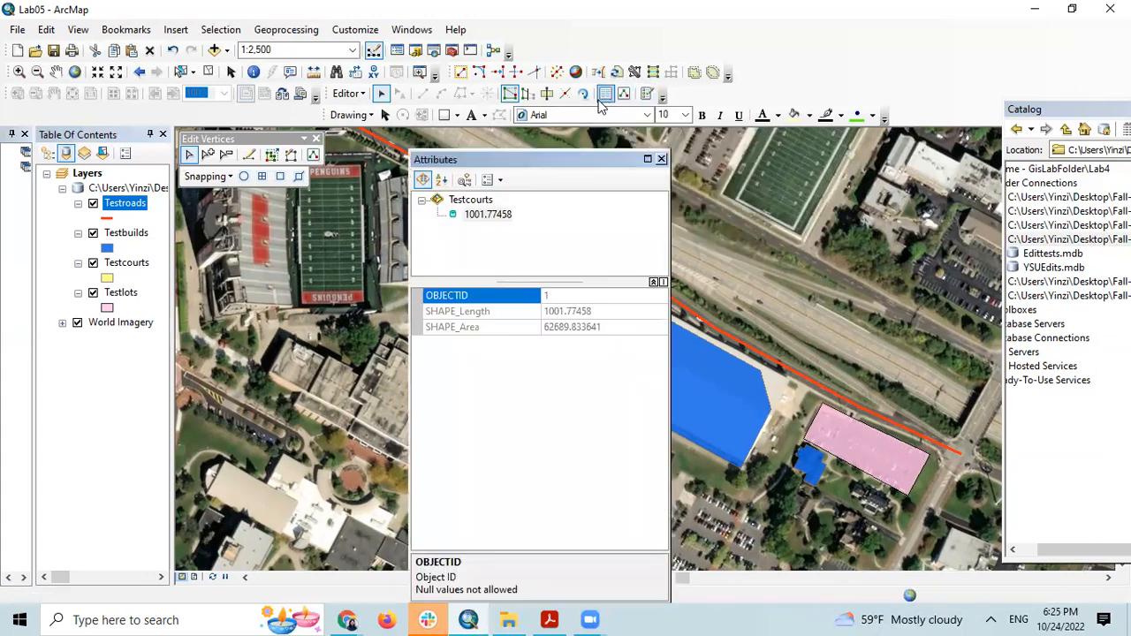
click(493, 328)
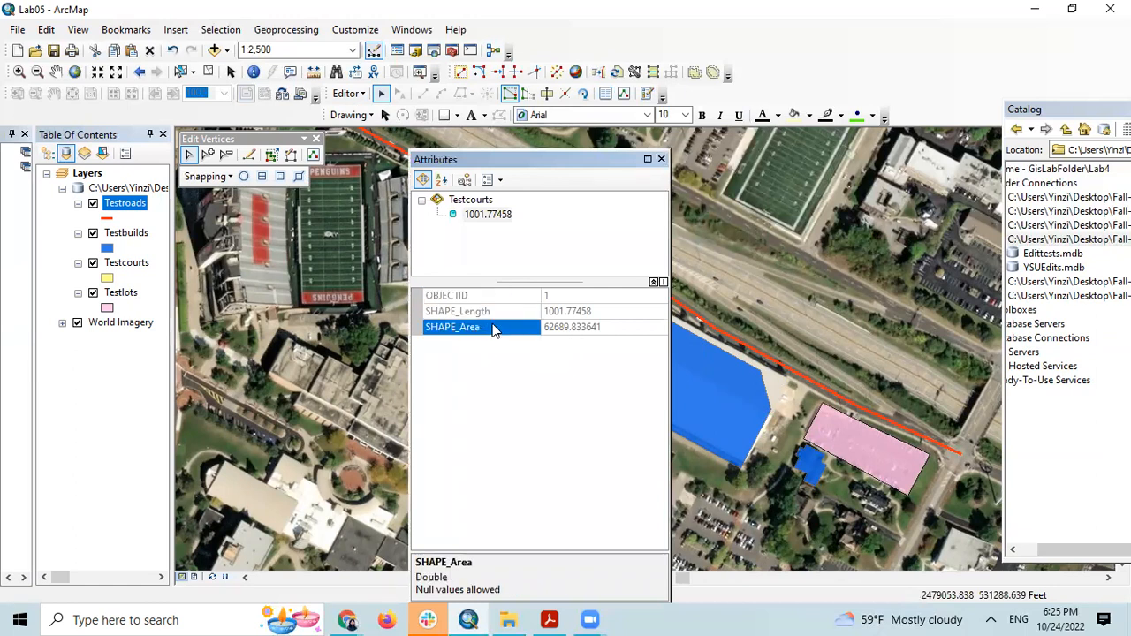
click(601, 312)
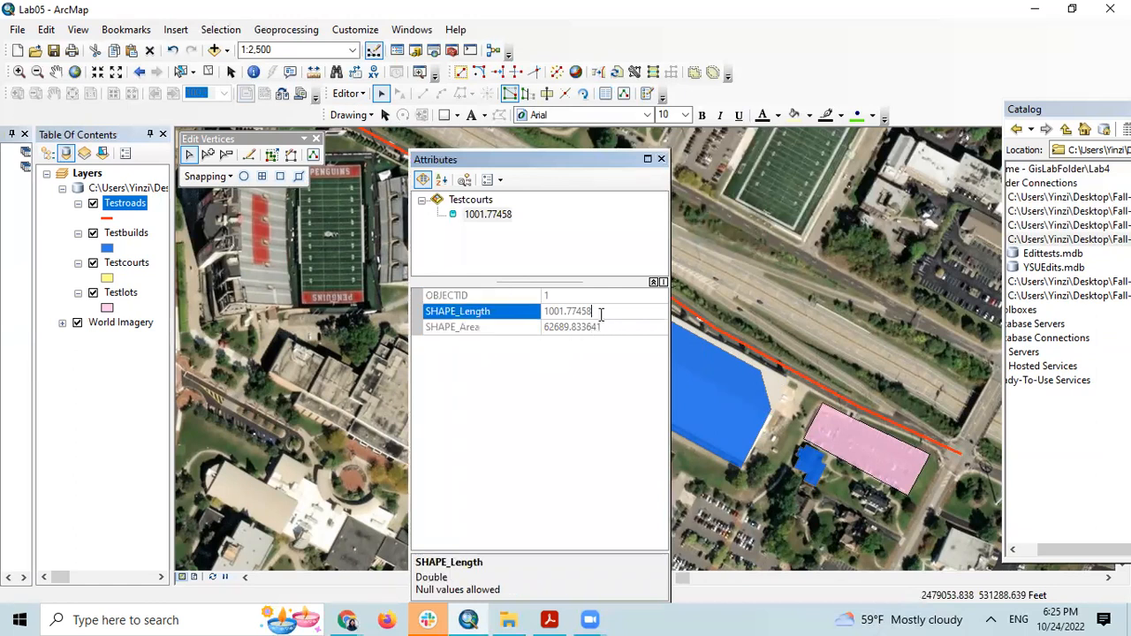
click(661, 159)
Step: Change the Name attribute of the narrow Testbuilds polygon below the yellow court to M1, and save the edits
click(507, 345)
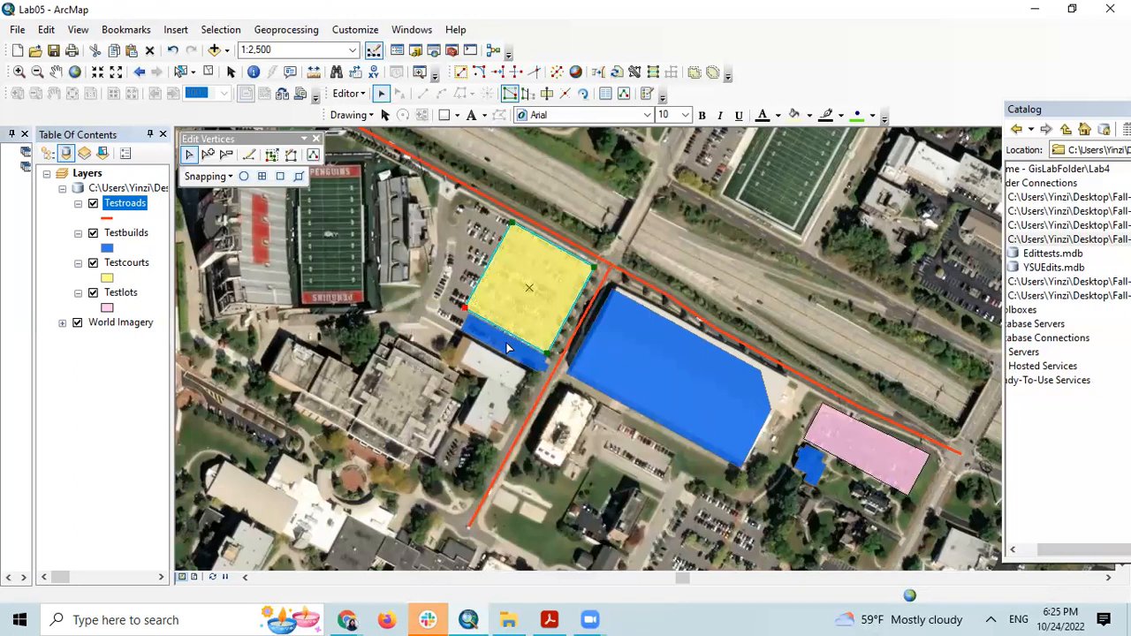
double_click(507, 350)
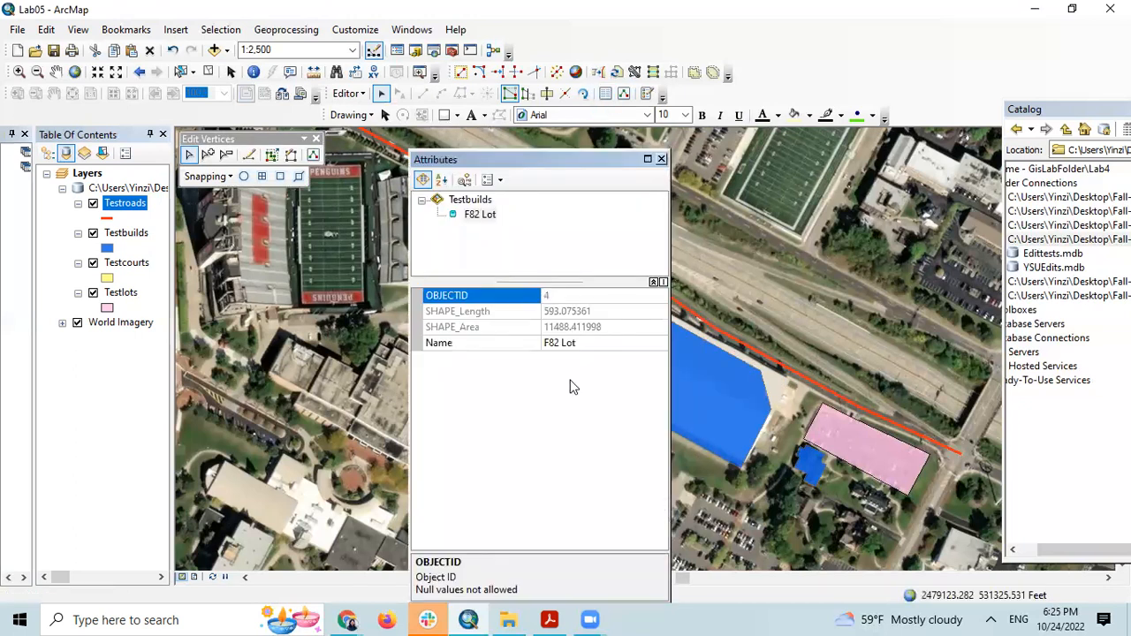
click(571, 345)
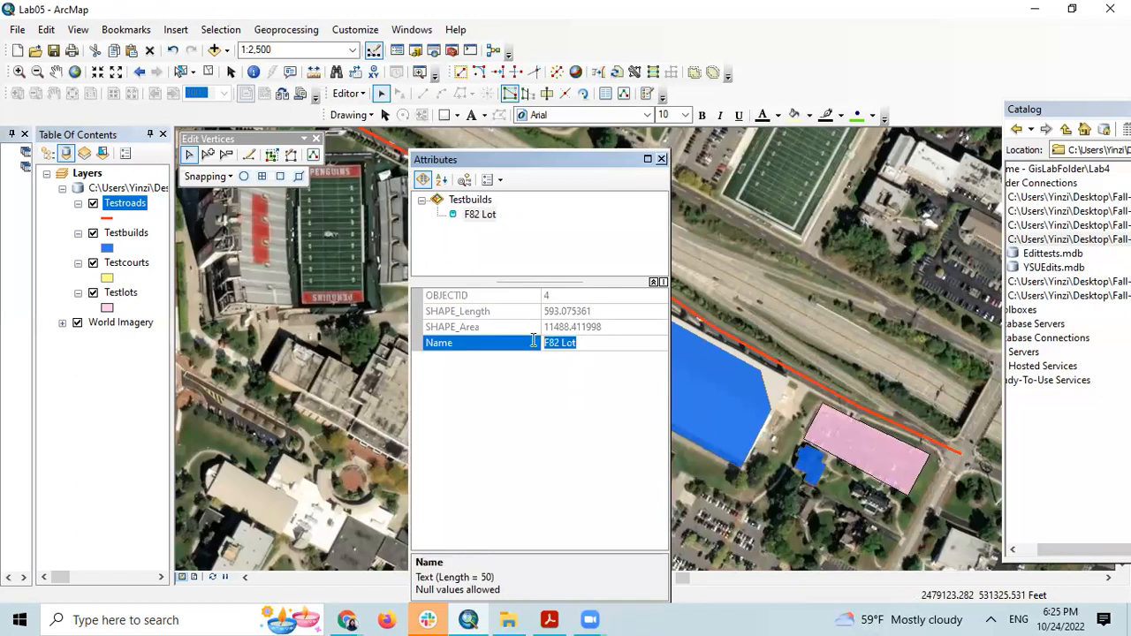
key(BackSpace)
click(661, 159)
click(273, 288)
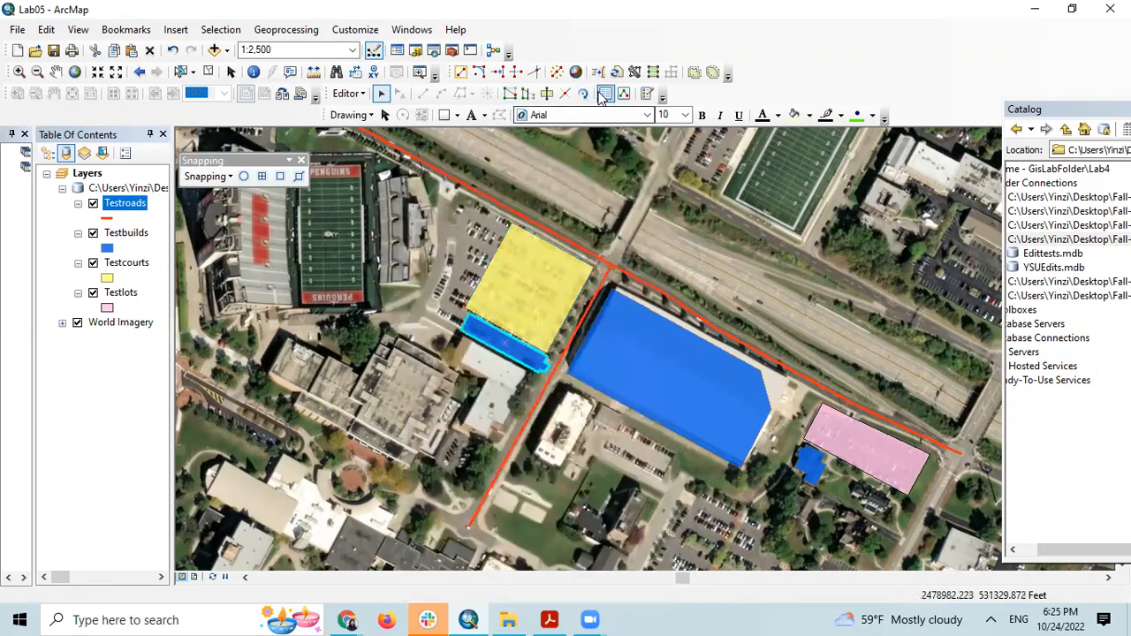
click(348, 94)
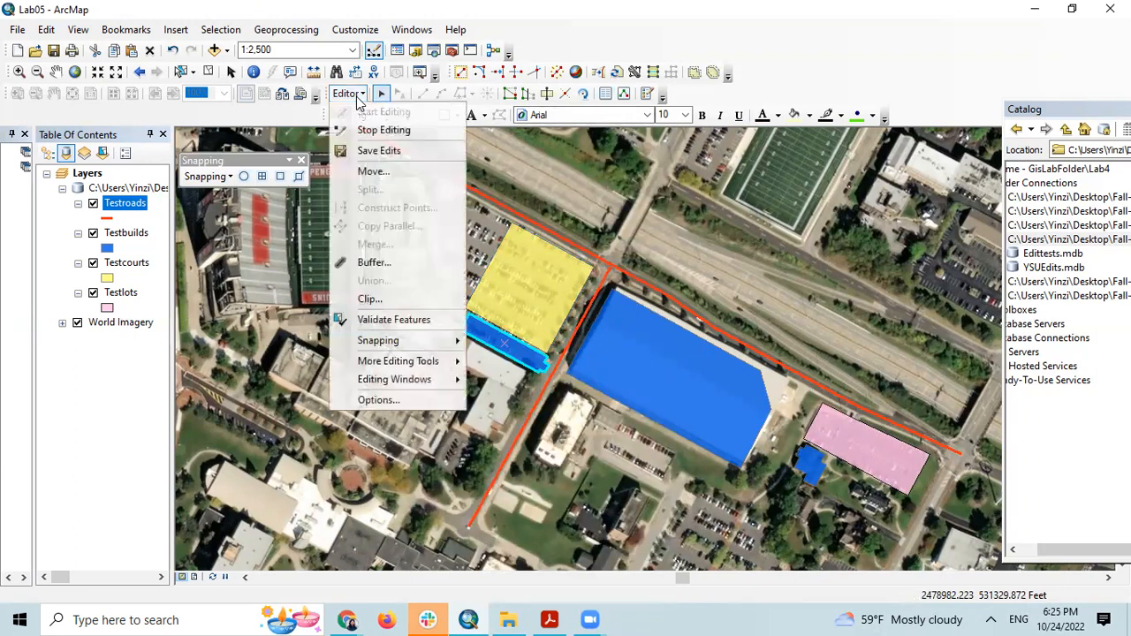
click(399, 153)
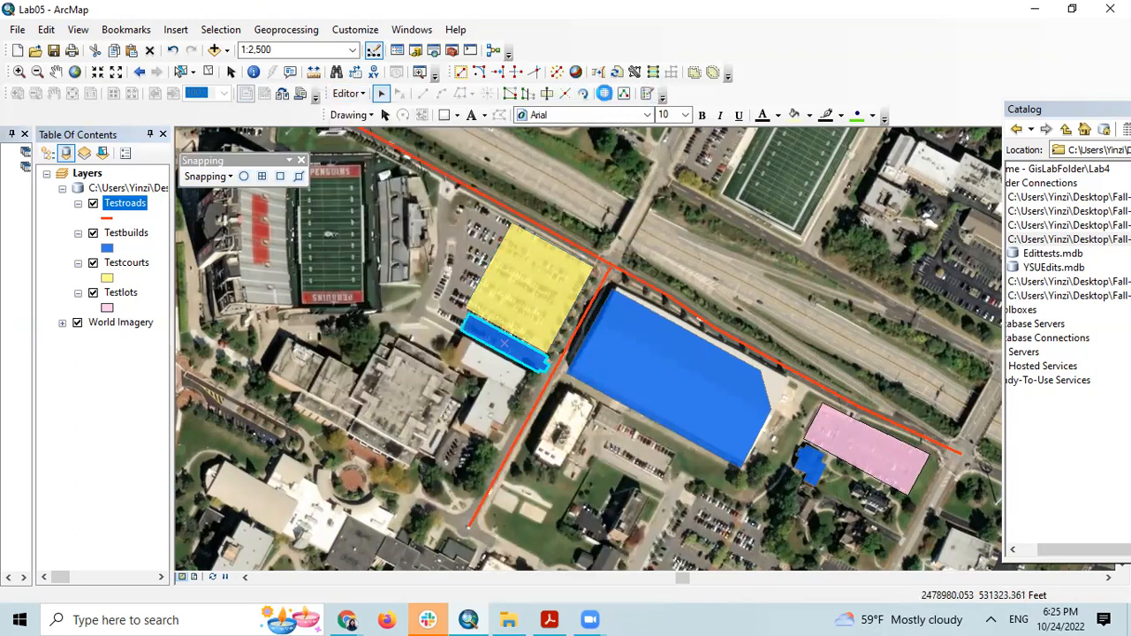
Step: Check the narrow polygon's name in its attributes and in the Testbuilds attribute table, and close both windows
click(606, 94)
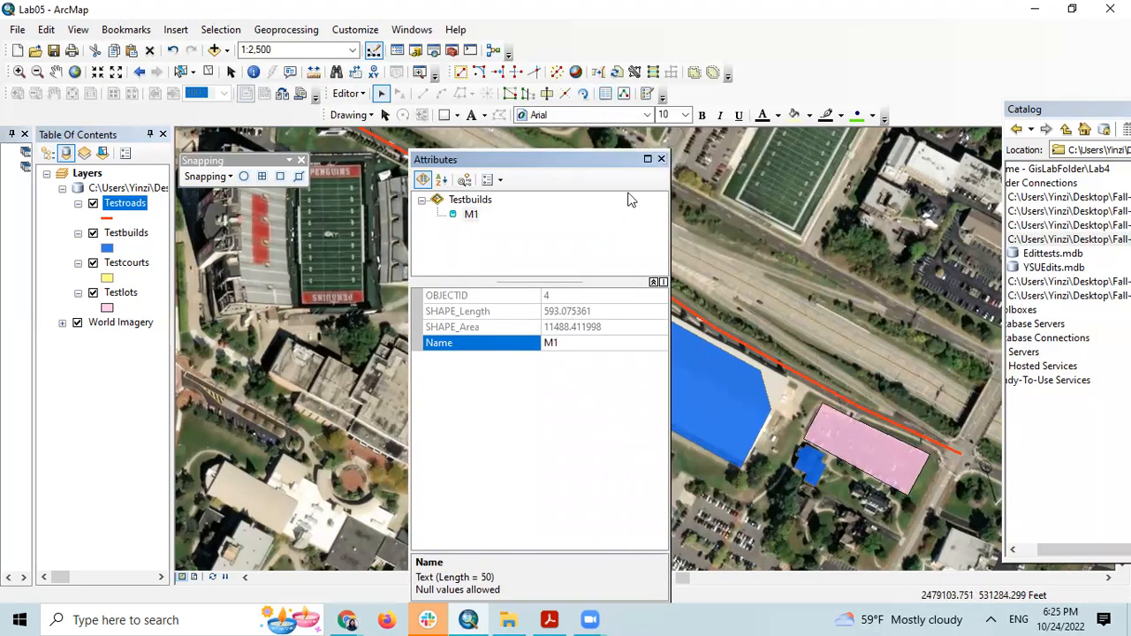
click(661, 159)
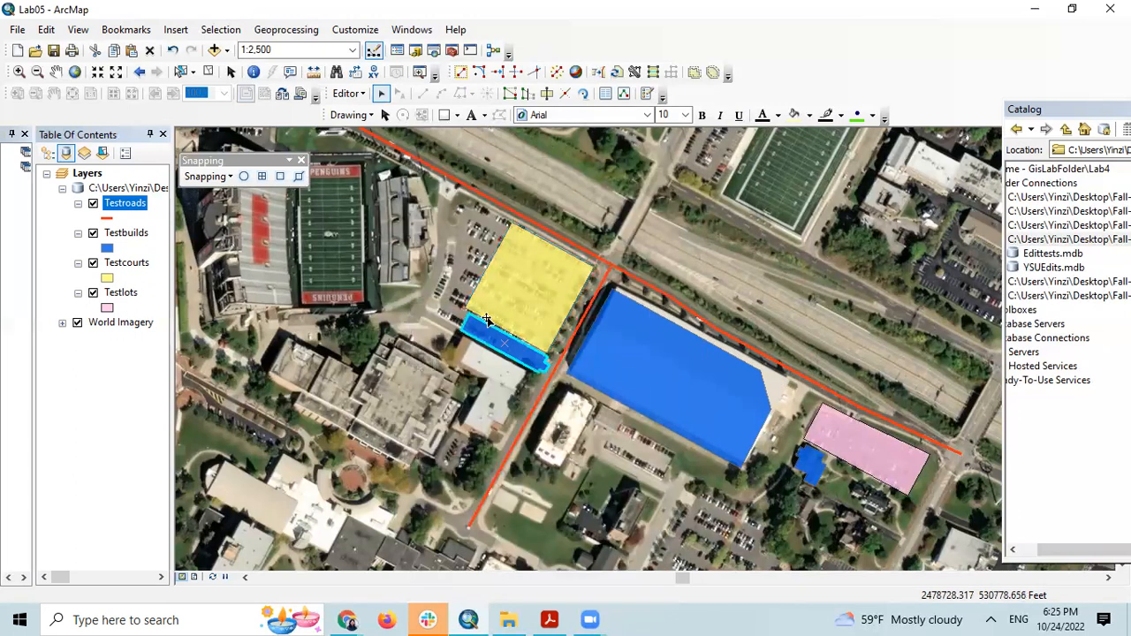
right_click(125, 234)
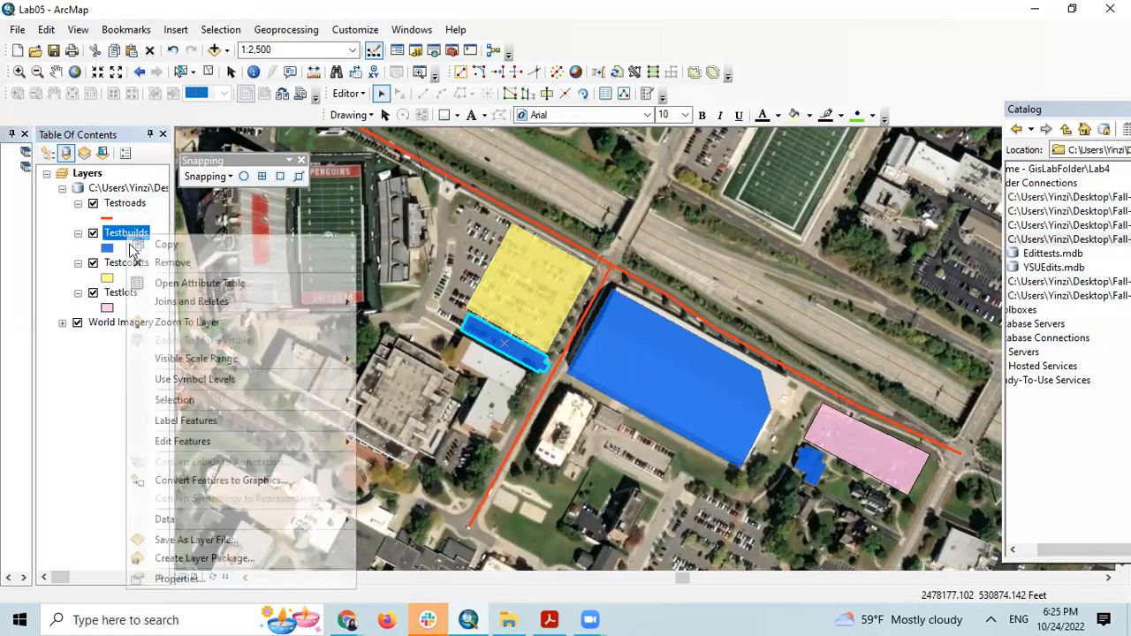
click(221, 283)
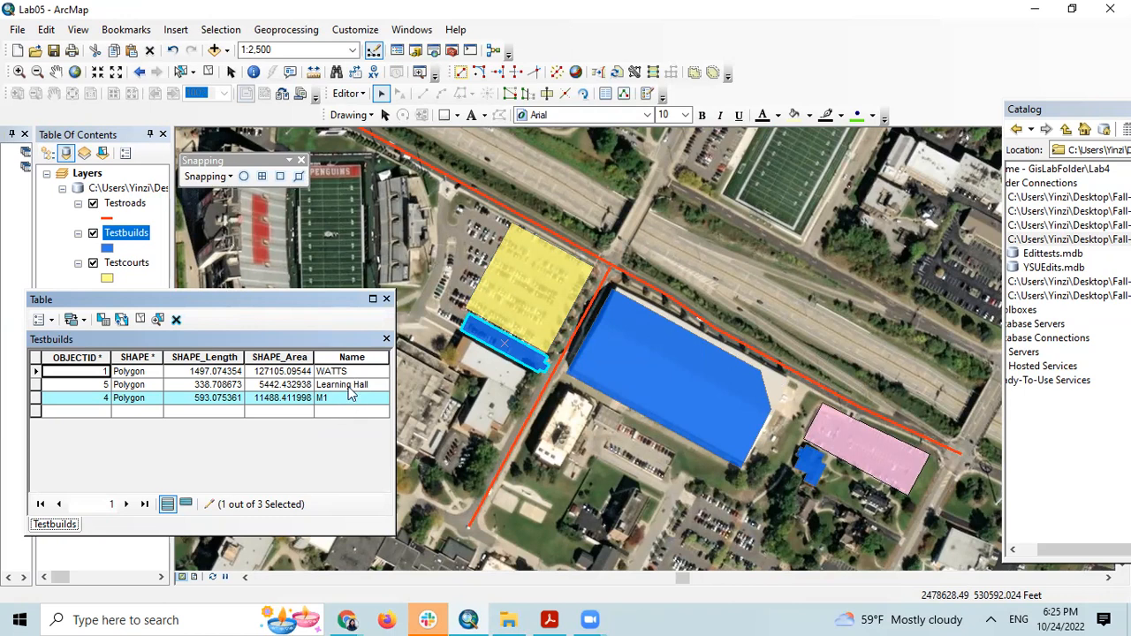
click(386, 299)
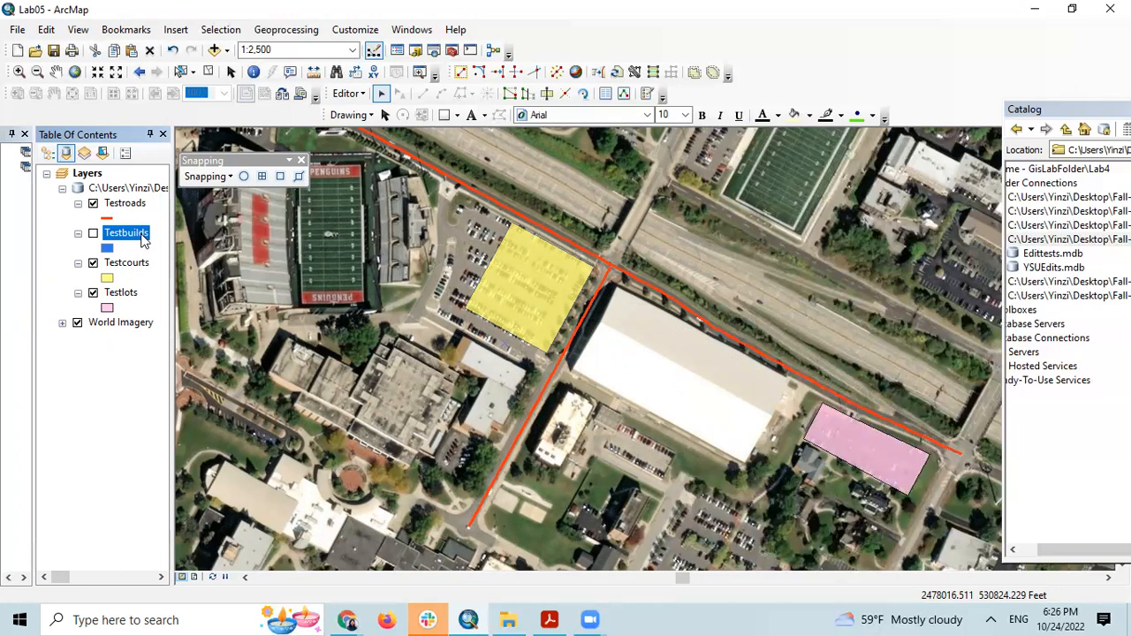
Step: Turn the display of the Testbuilds layer back on
click(93, 234)
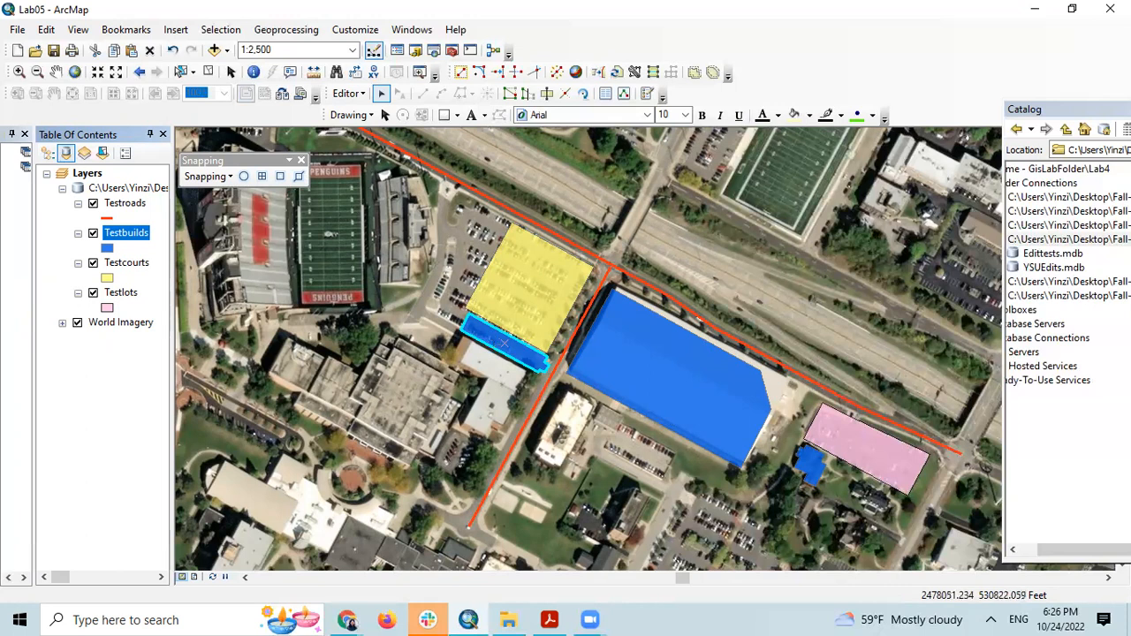
click(358, 96)
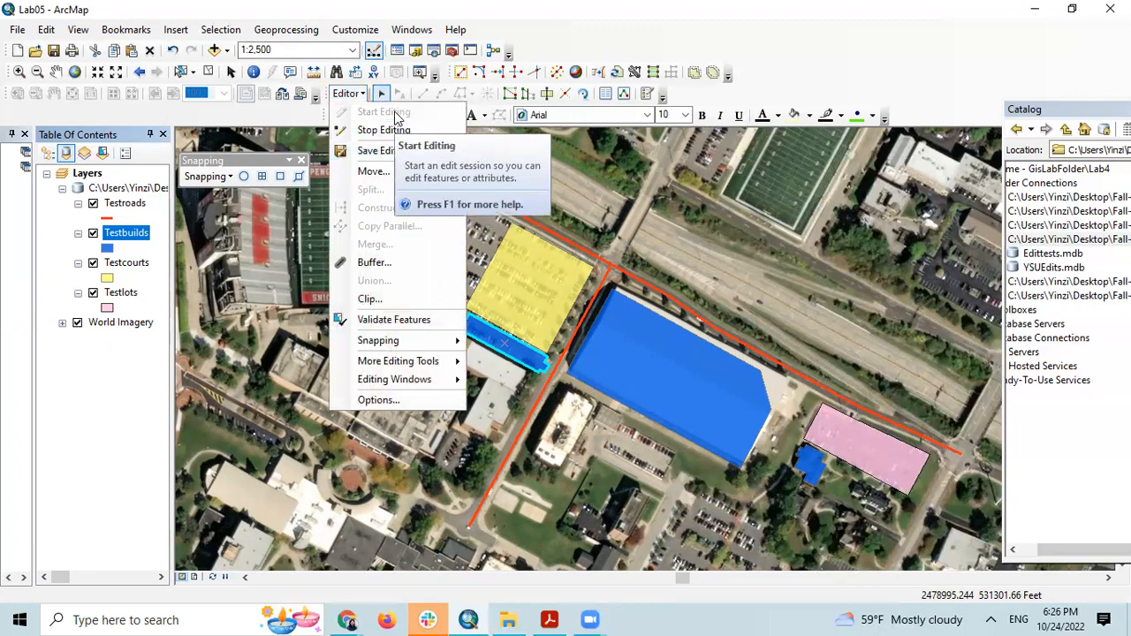
click(792, 74)
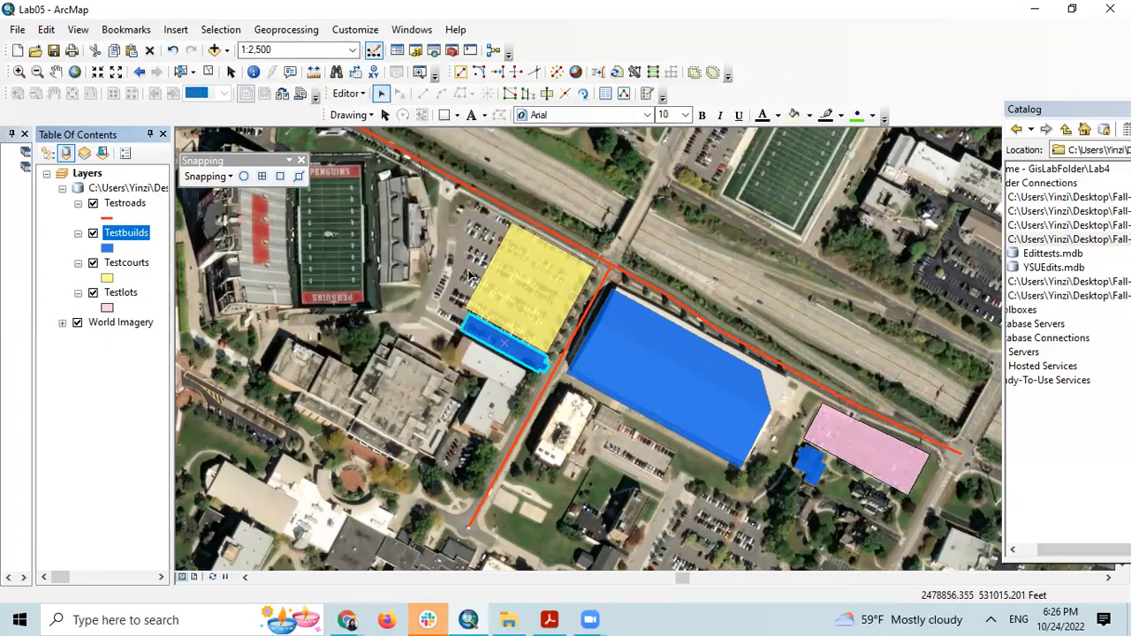
Step: Cut the narrow polygon below the yellow court out of Testbuilds, and paste it into the Testlots layer
click(480, 332)
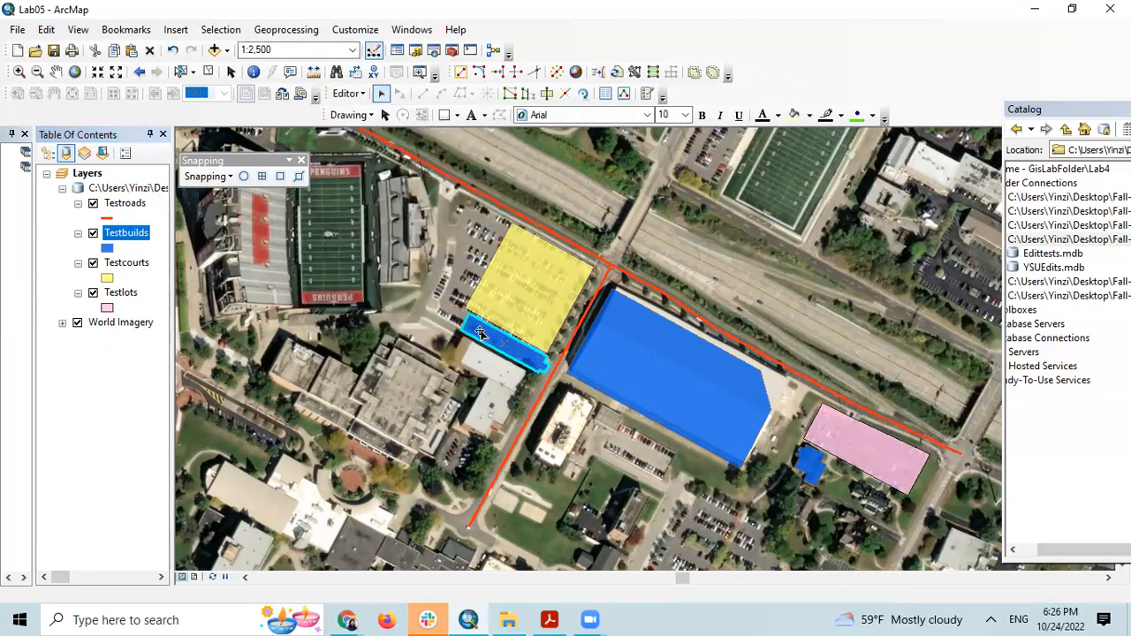
click(95, 53)
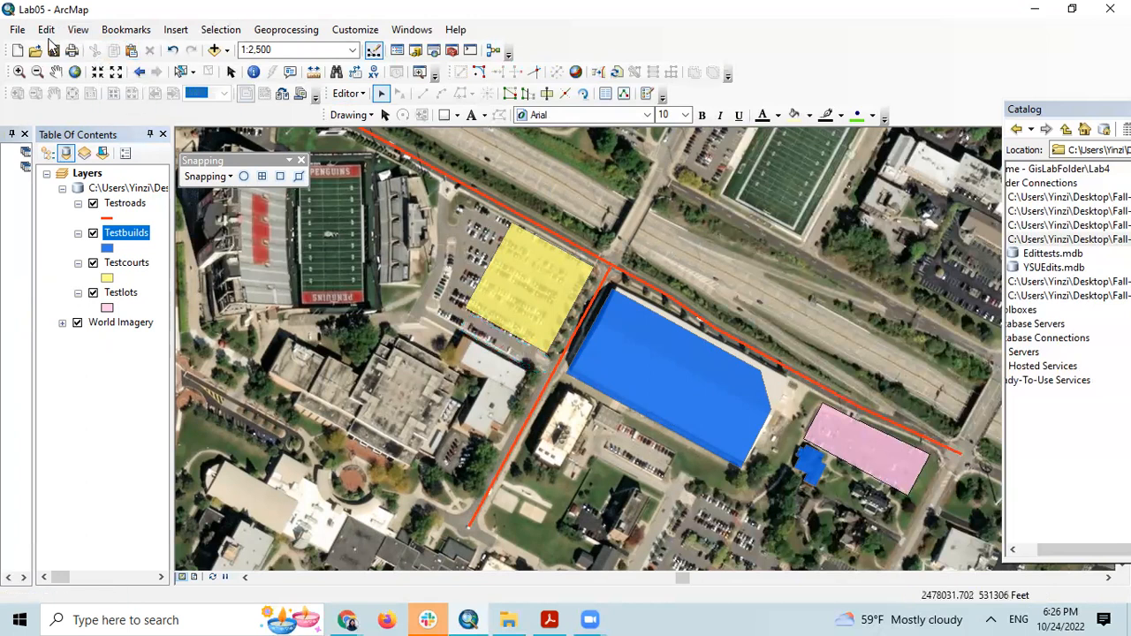
click(49, 30)
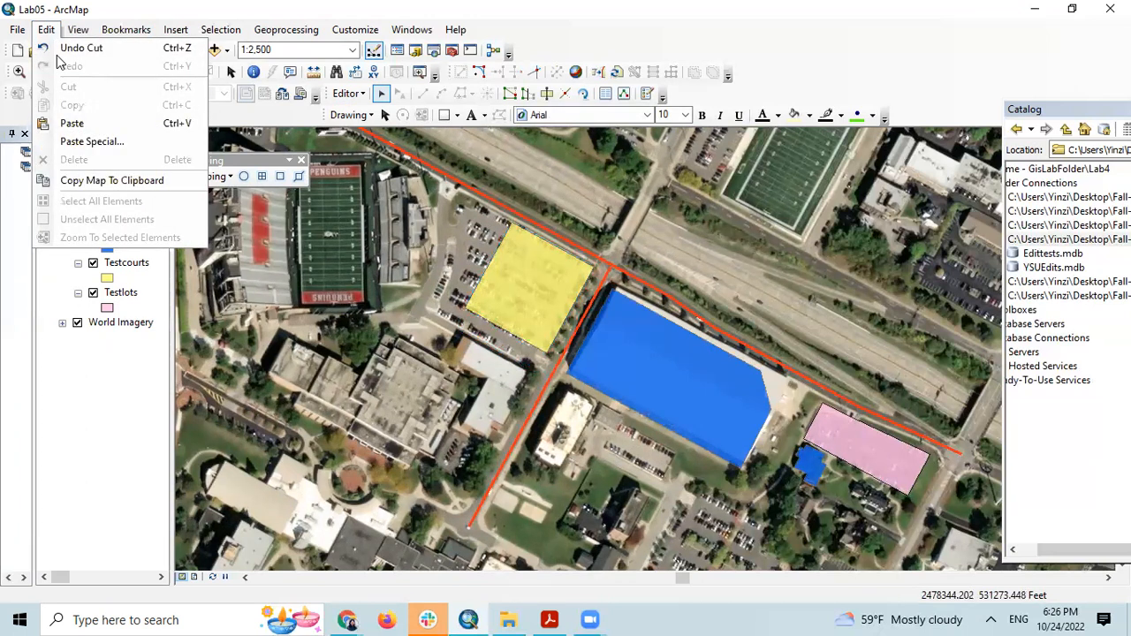
click(75, 124)
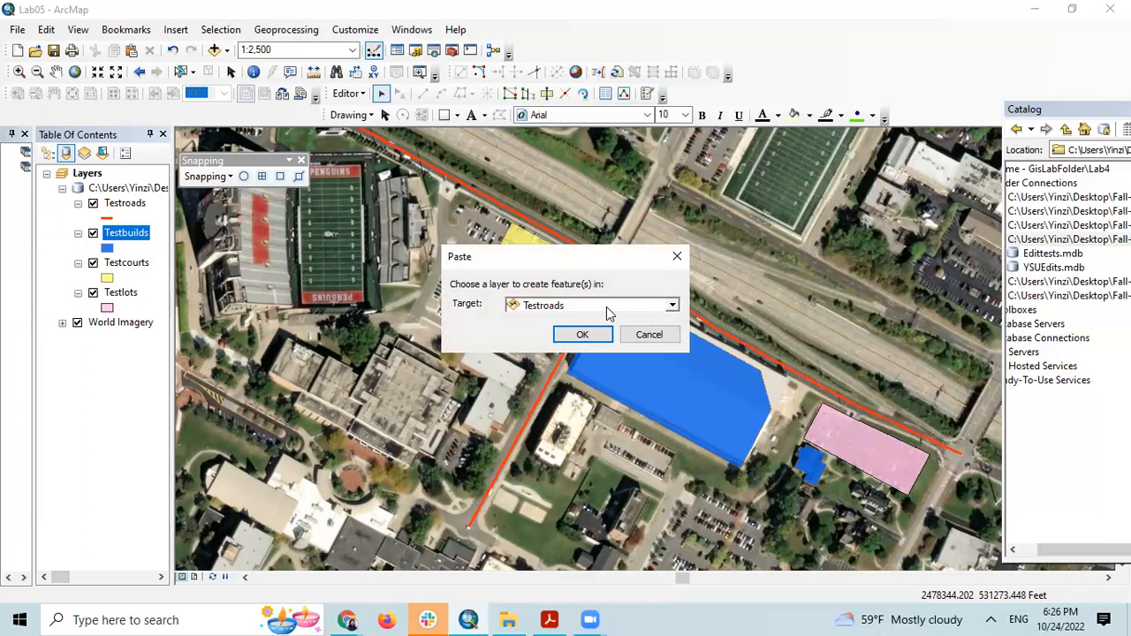
click(673, 306)
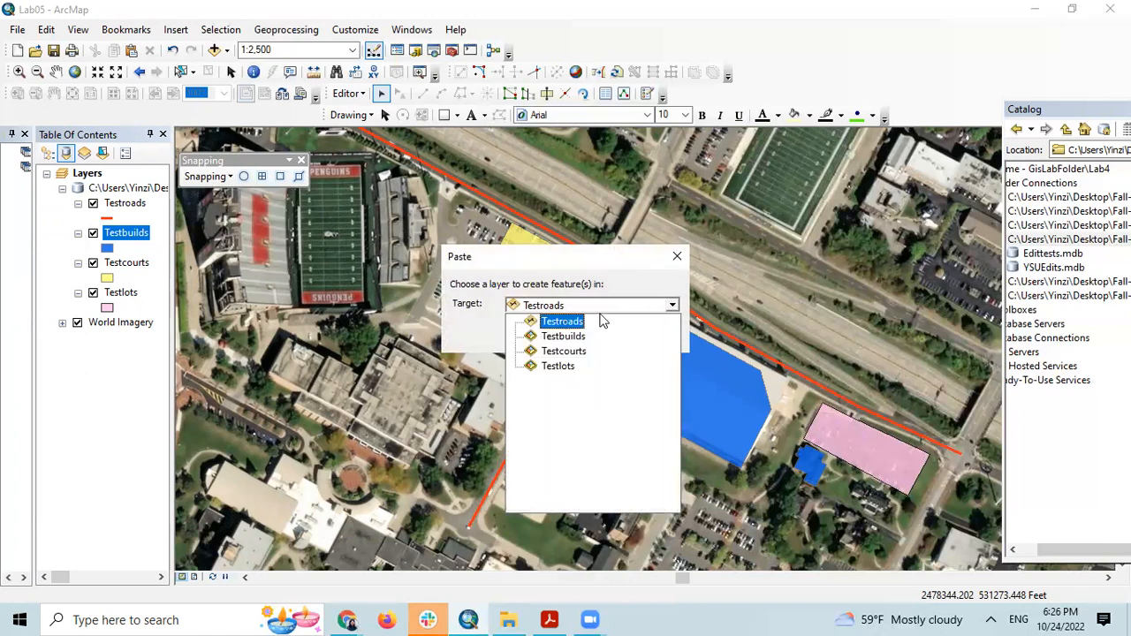
click(558, 366)
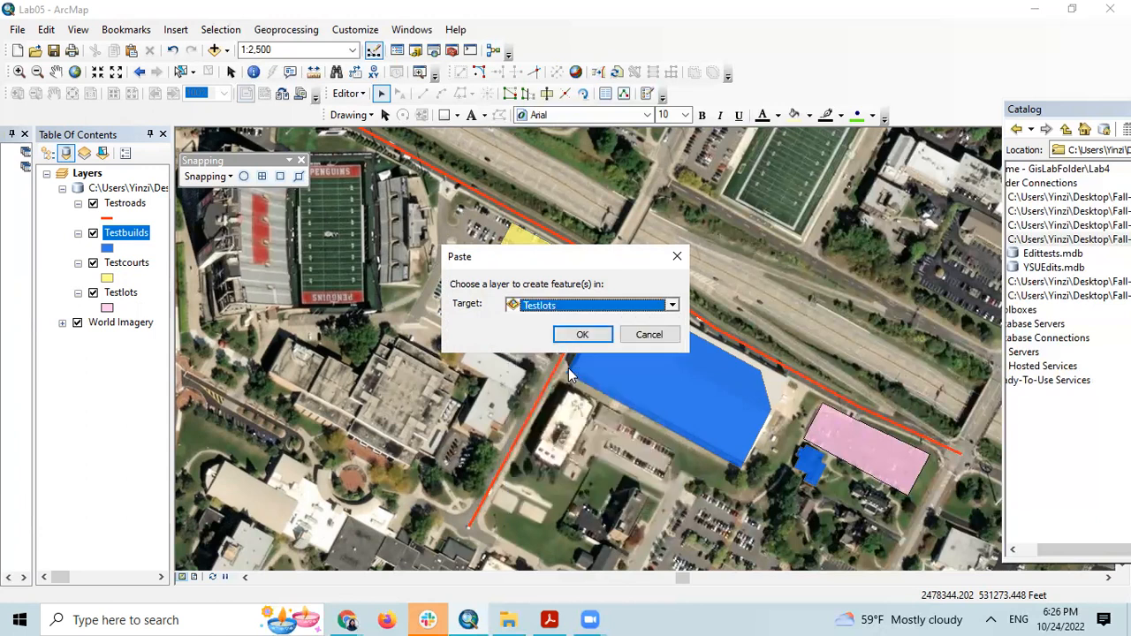
click(581, 334)
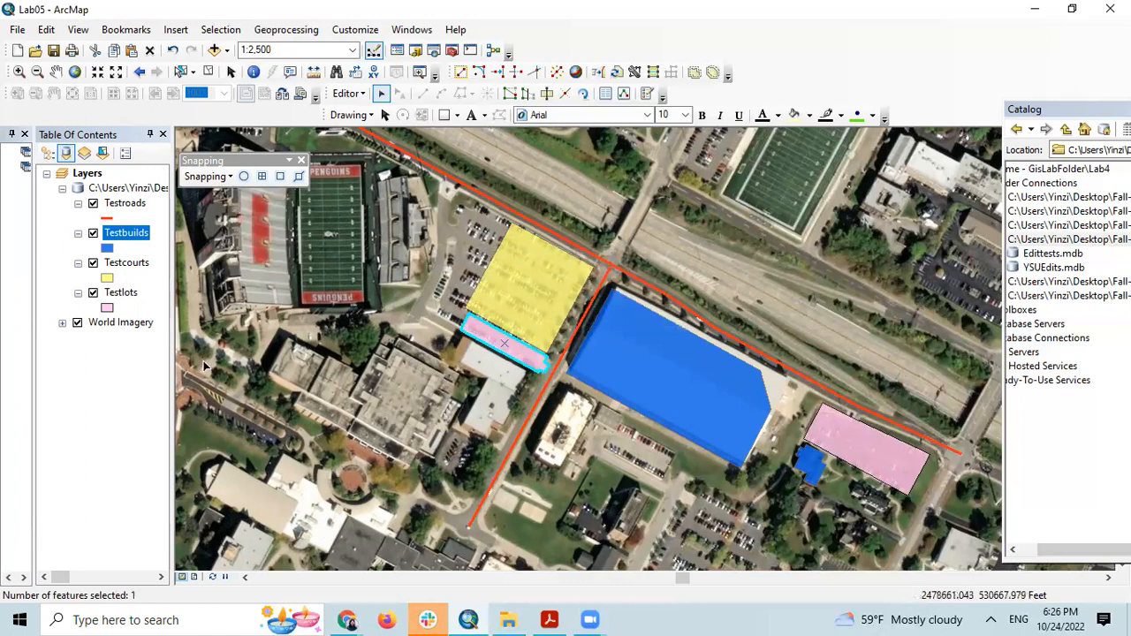
Step: Examine the pasted polygon's record in the Testlots attribute table, and close the table
right_click(122, 300)
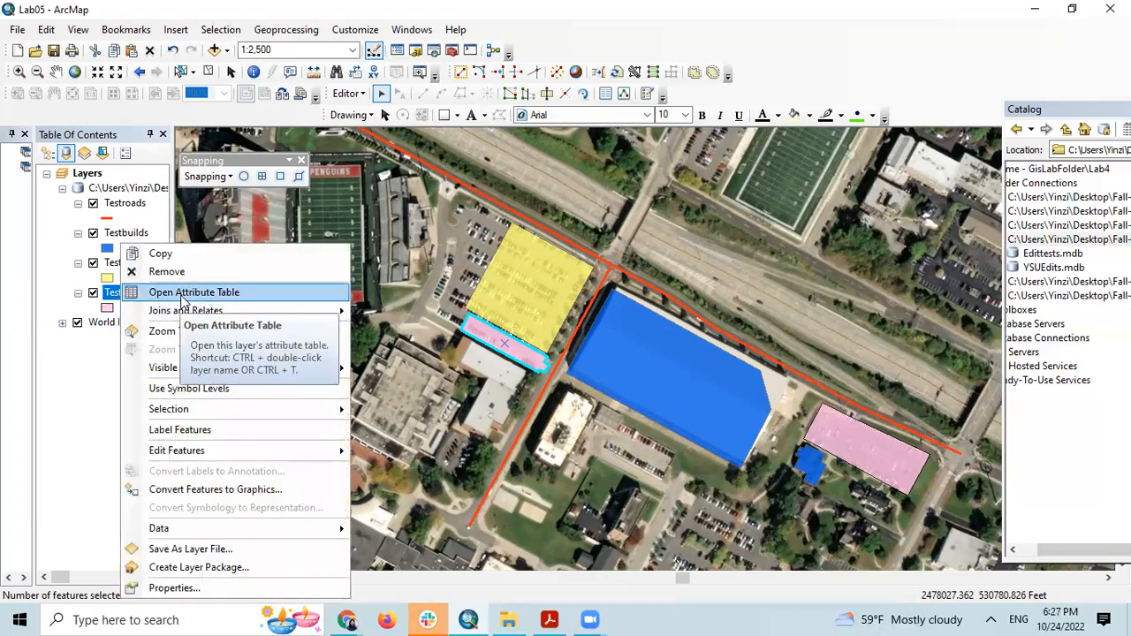
click(181, 301)
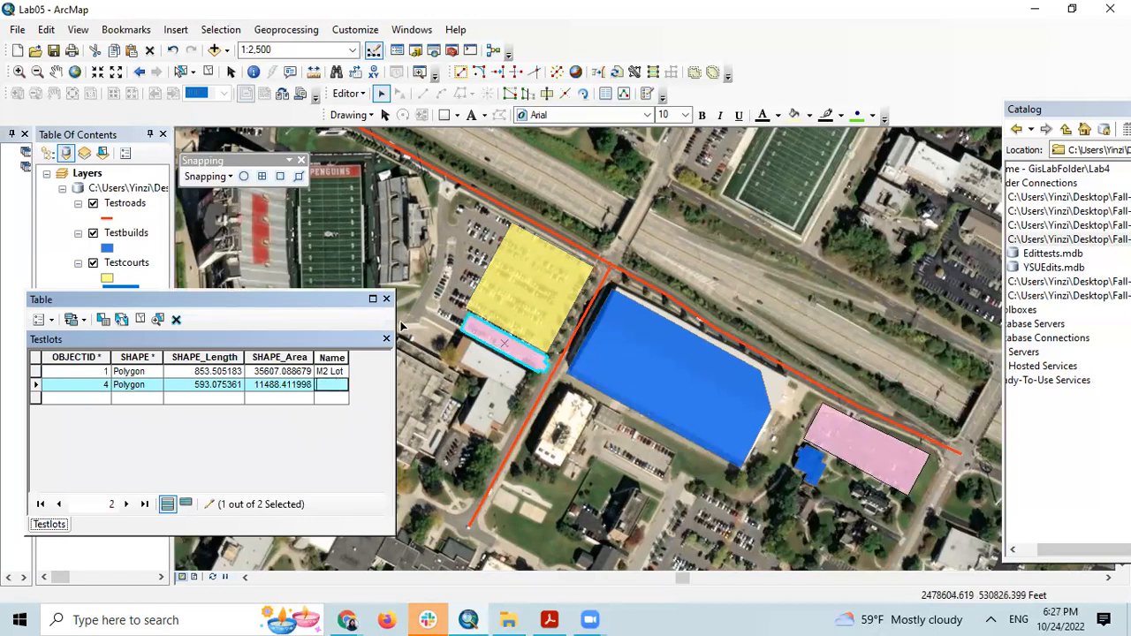
click(386, 299)
Step: Set the Name attribute of the pasted Testlots polygon to M10
click(605, 93)
click(592, 345)
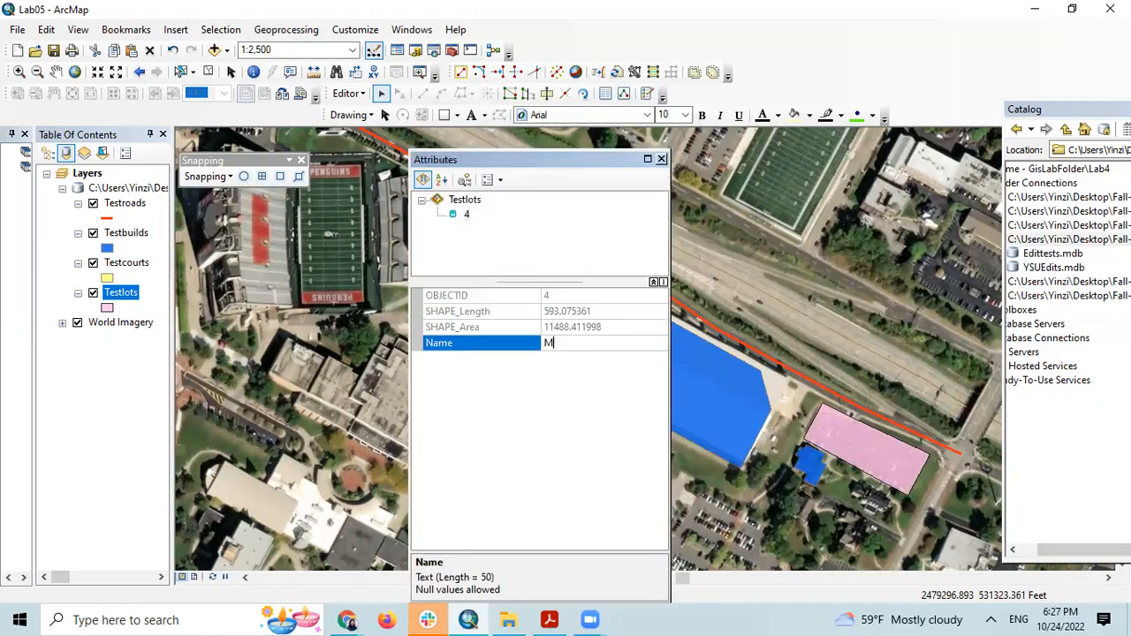
click(661, 159)
Step: Verify the pasted lot's name in the Testlots attribute table, and close the table
right_click(117, 294)
click(181, 291)
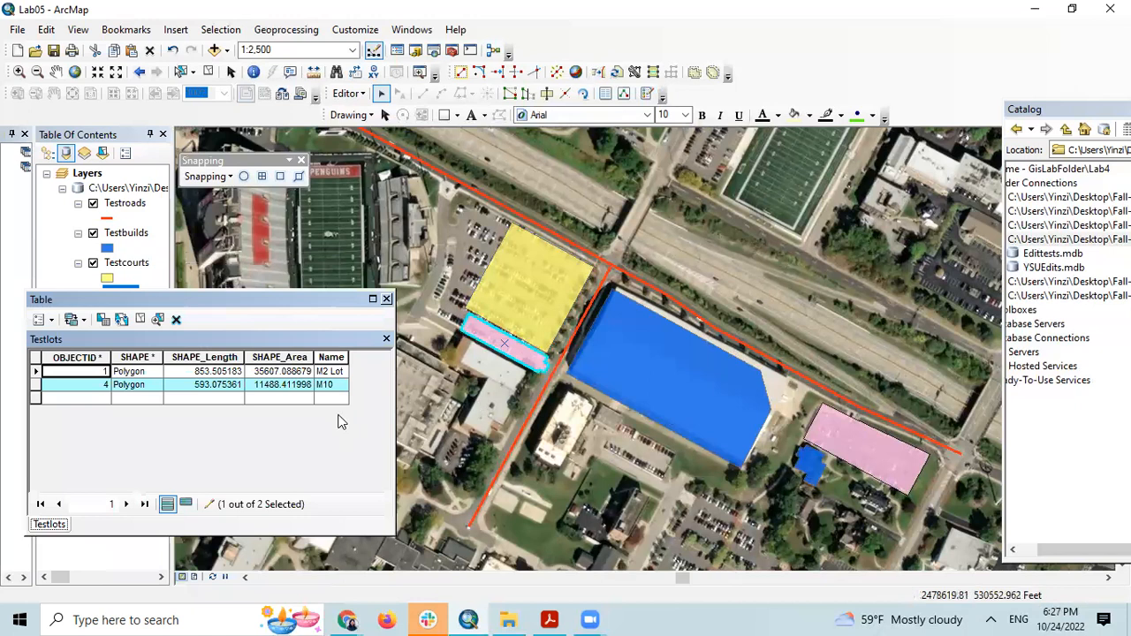
click(387, 299)
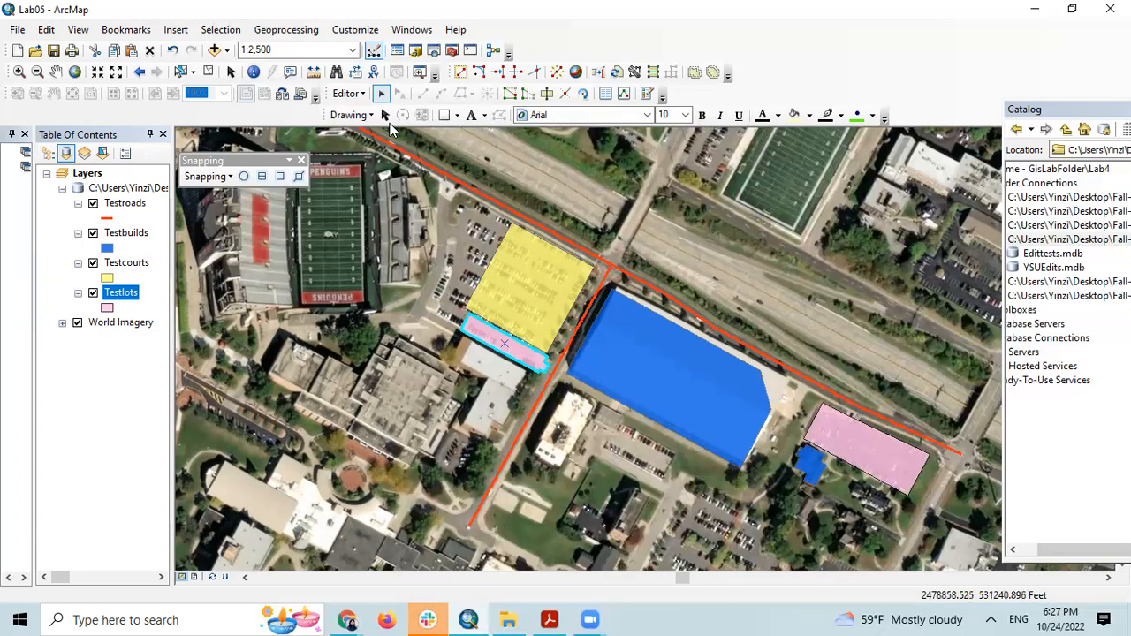
Step: Select the large Testbuilds polygon east of the road junction
click(361, 93)
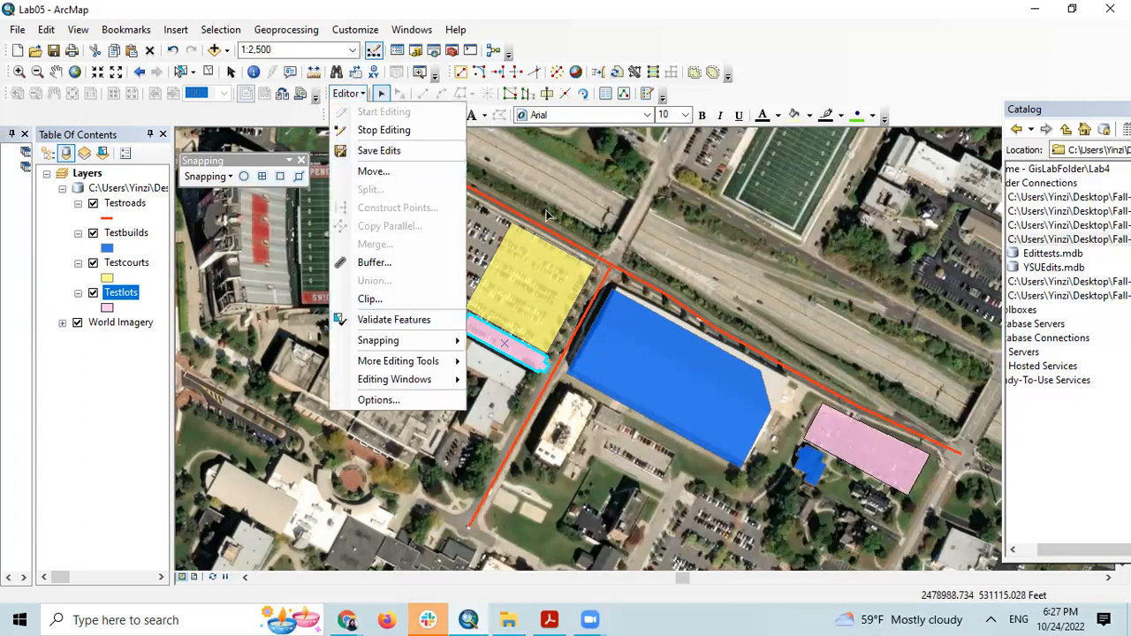
key(Escape)
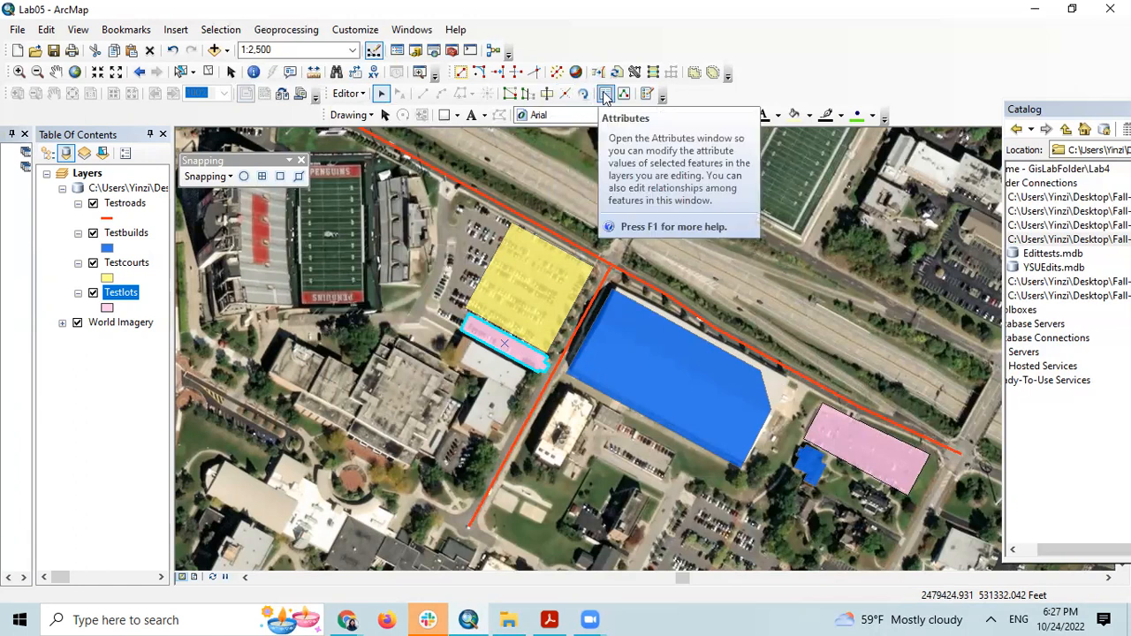
click(707, 387)
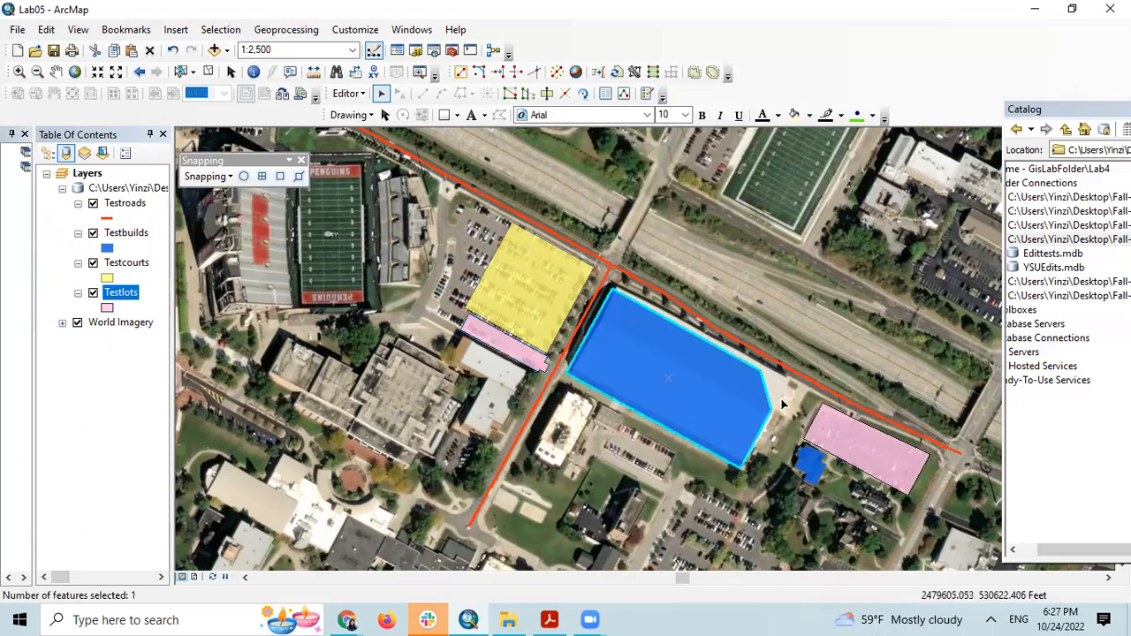